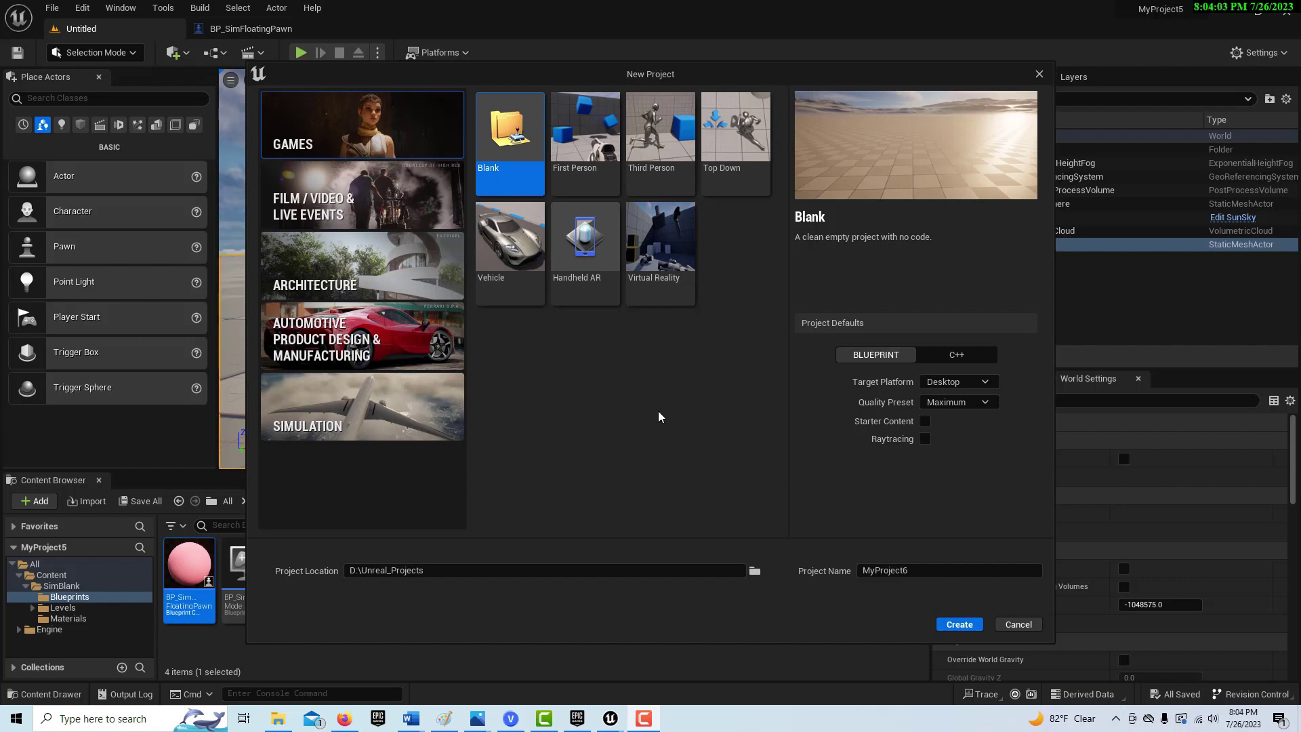
Create MyProject6 from the Simulation category's Simulation Blank template.
left_click(374, 415)
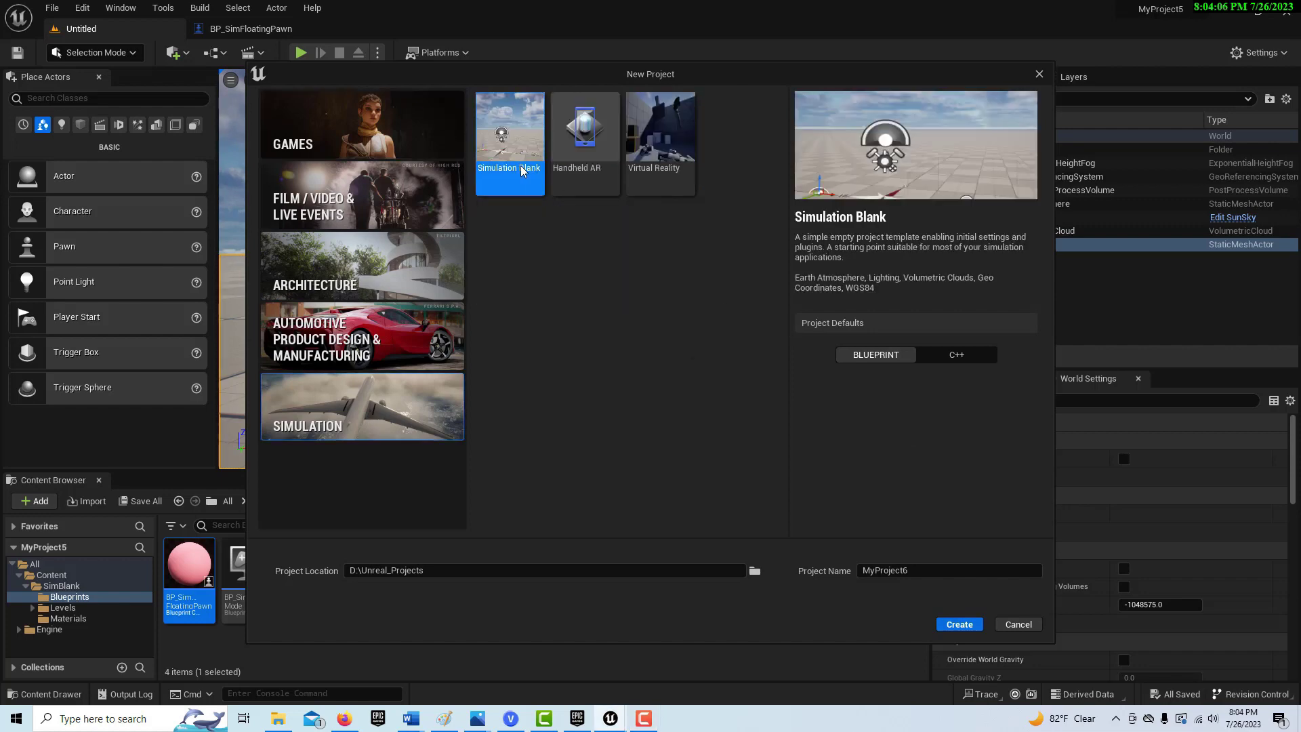
left_click(959, 624)
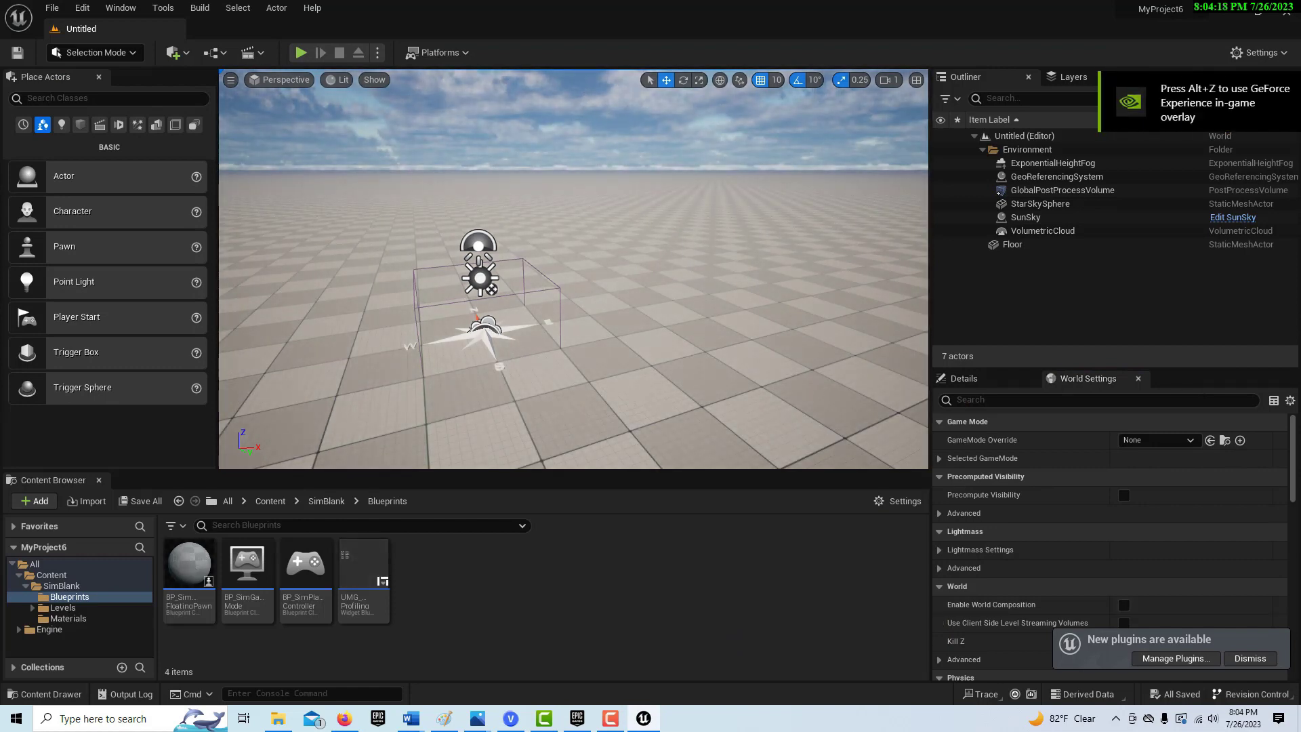
Look around the new level, inspect the Floor actor's properties, then return to World Settings.
mouse_move(573, 269)
right_mouse_down()
mouse_move(492, 305)
mouse_move(547, 285)
mouse_move(506, 272)
mouse_move(510, 308)
mouse_move(574, 270)
right_mouse_up()
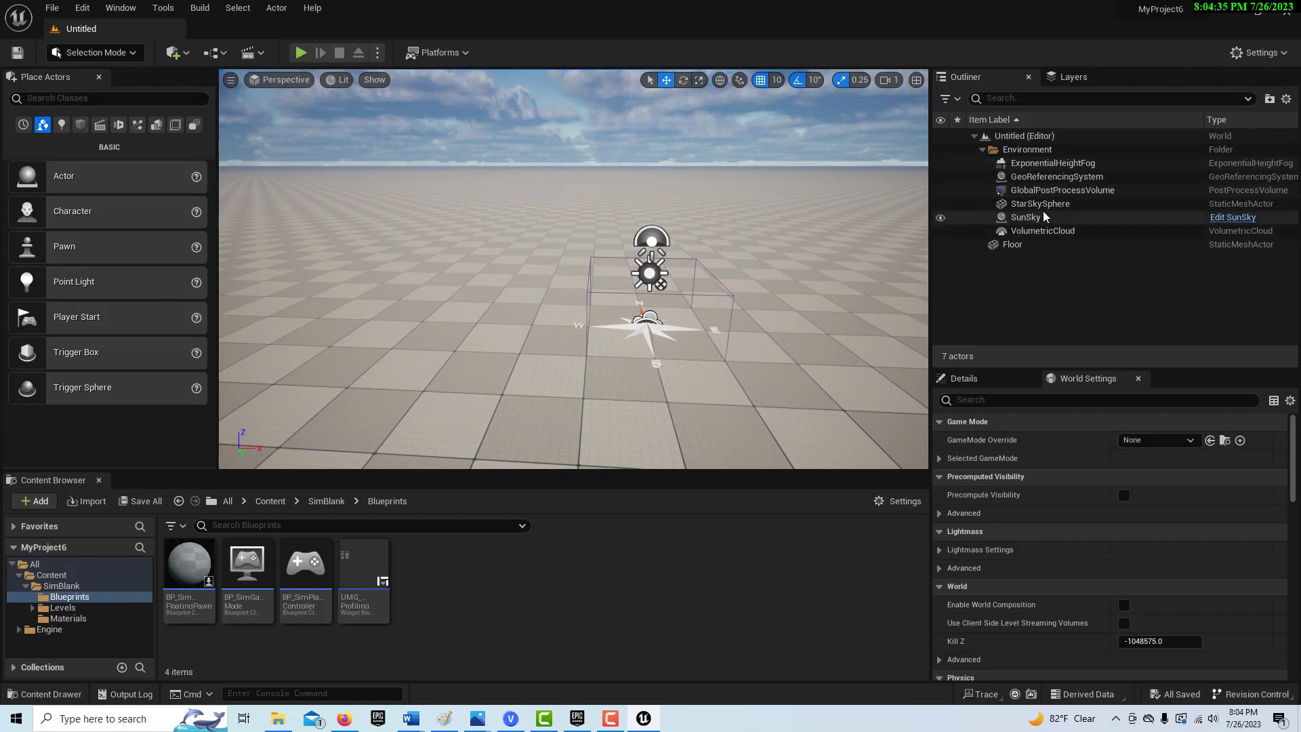
mouse_move(813, 270)
right_mouse_down()
mouse_move(814, 204)
mouse_move(834, 220)
mouse_move(834, 203)
mouse_move(837, 244)
mouse_move(837, 224)
mouse_move(854, 230)
mouse_move(847, 215)
mouse_move(830, 266)
right_mouse_up()
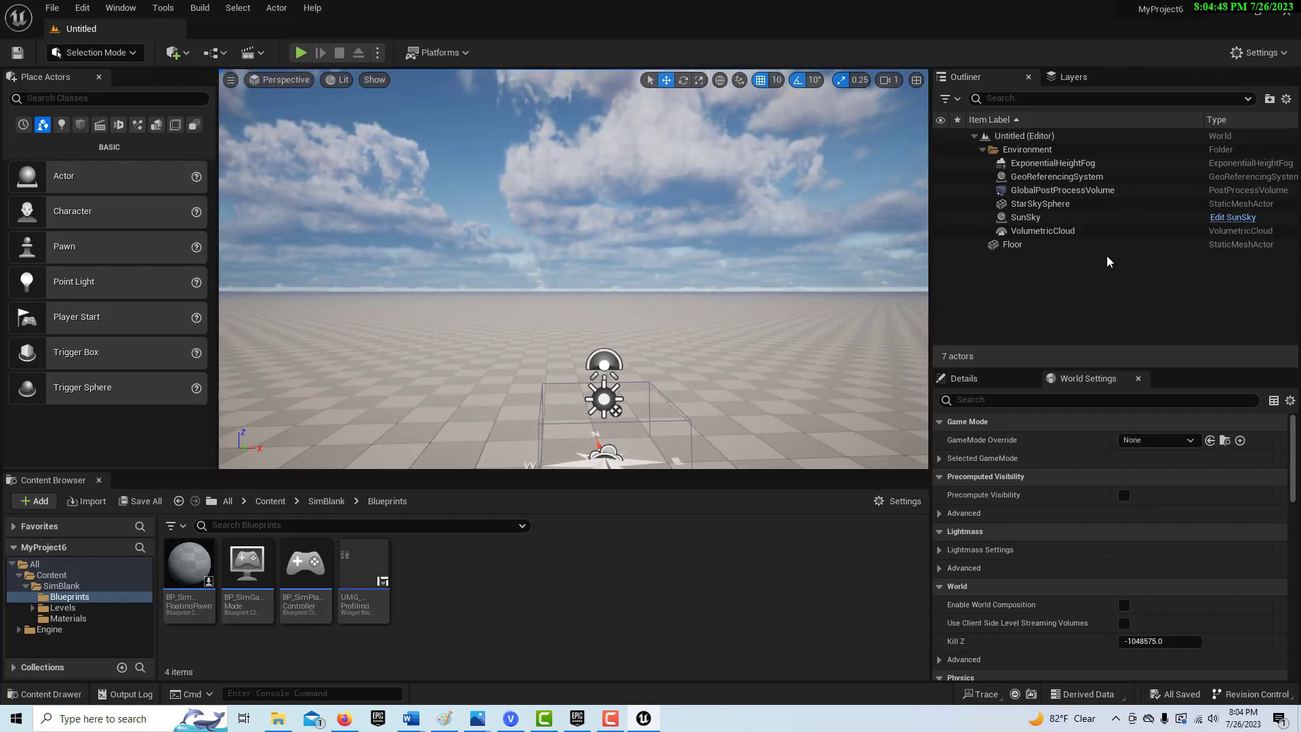
left_click(1027, 246)
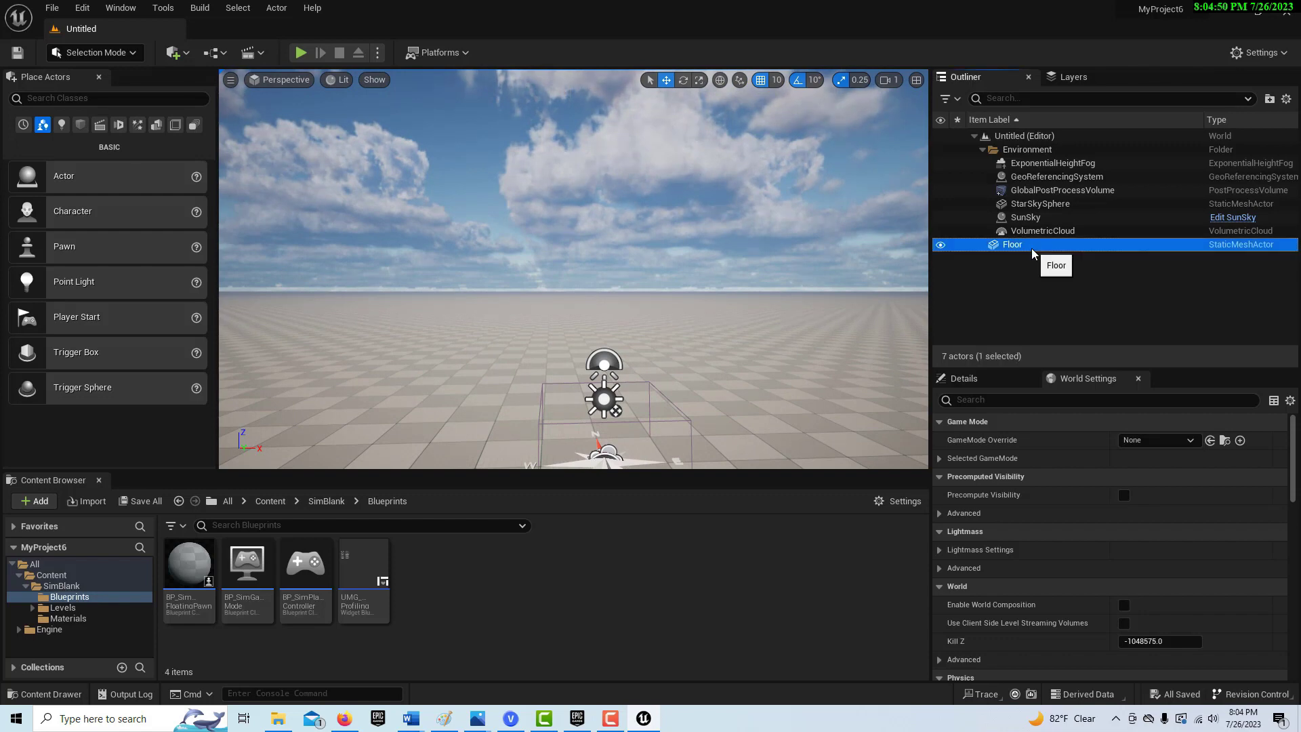
left_click(974, 380)
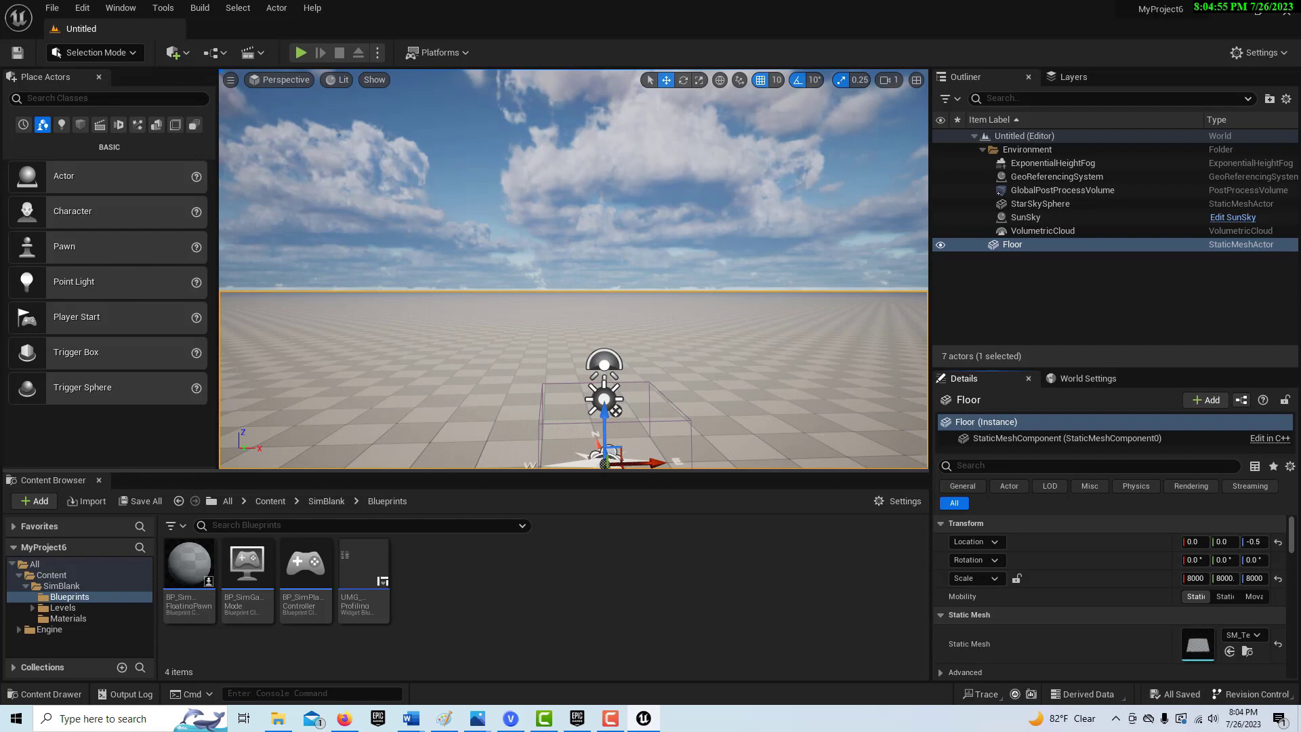
right_click_drag(573, 271, 573, 329)
right_click_drag(702, 226, 660, 221)
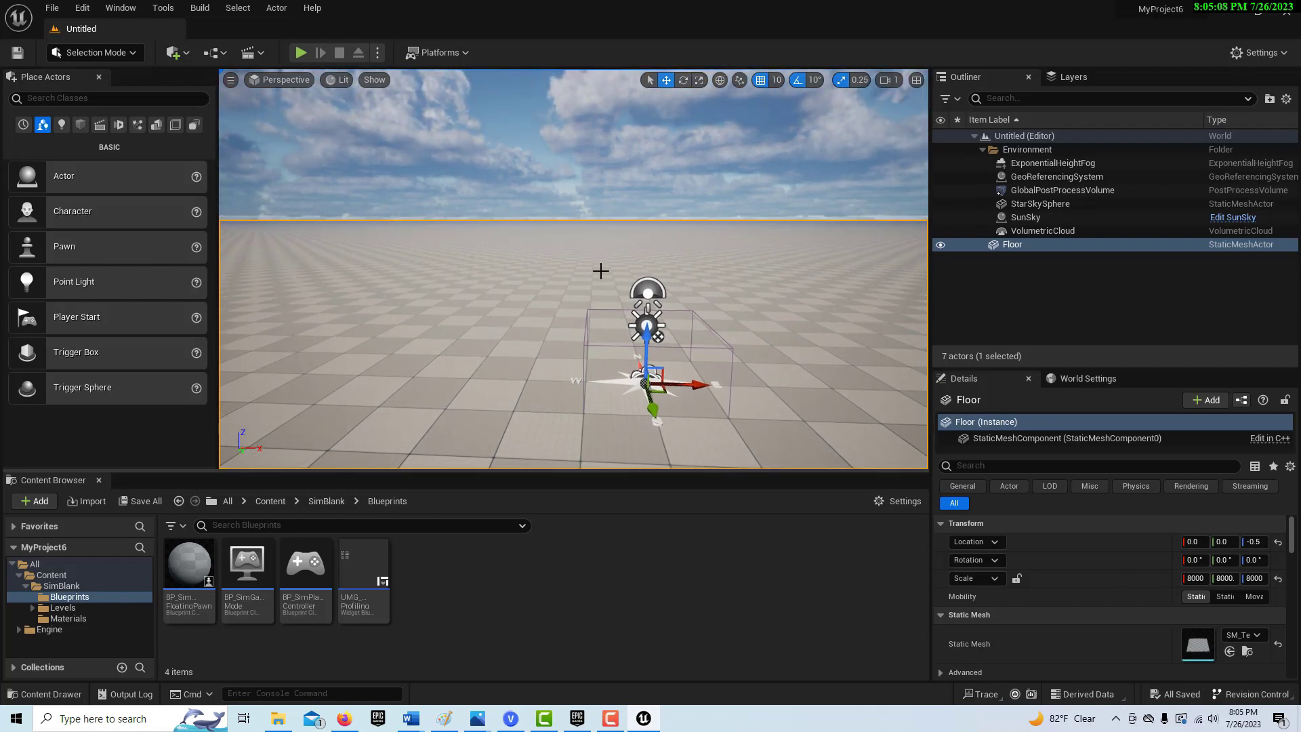
left_click(1086, 378)
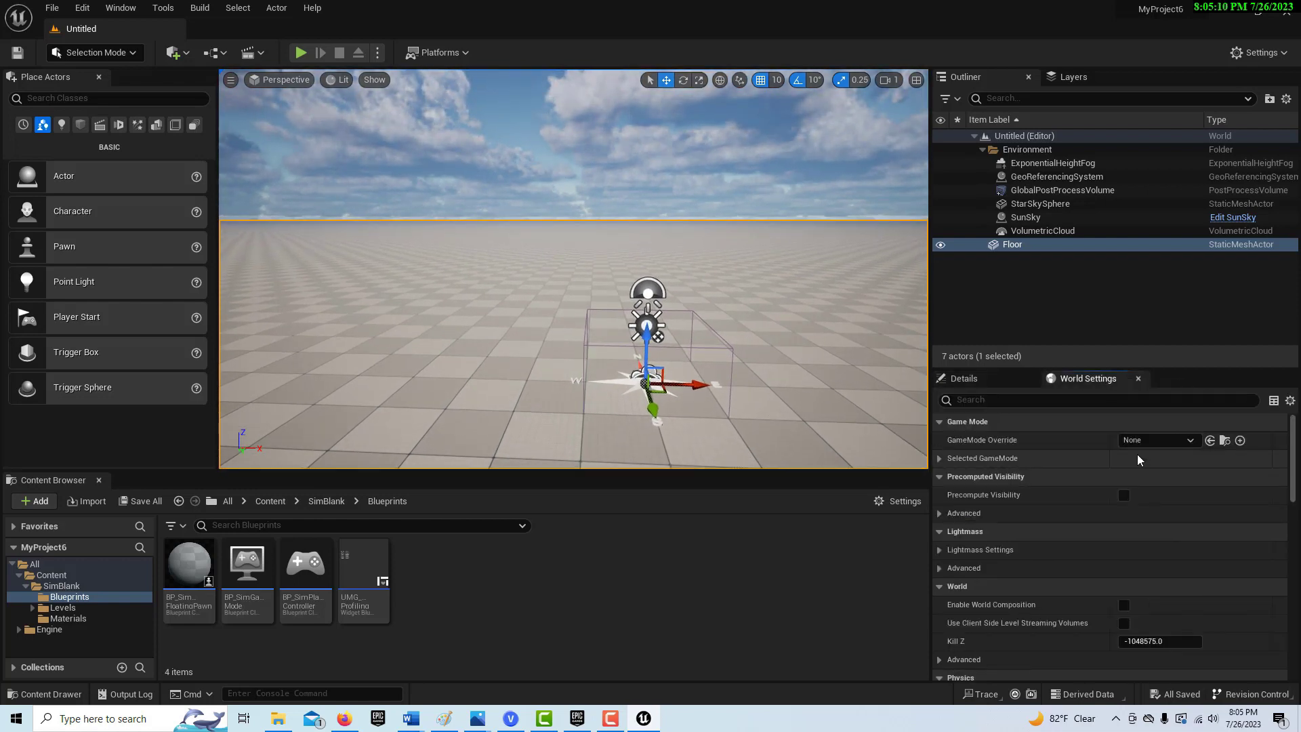
left_click(1179, 442)
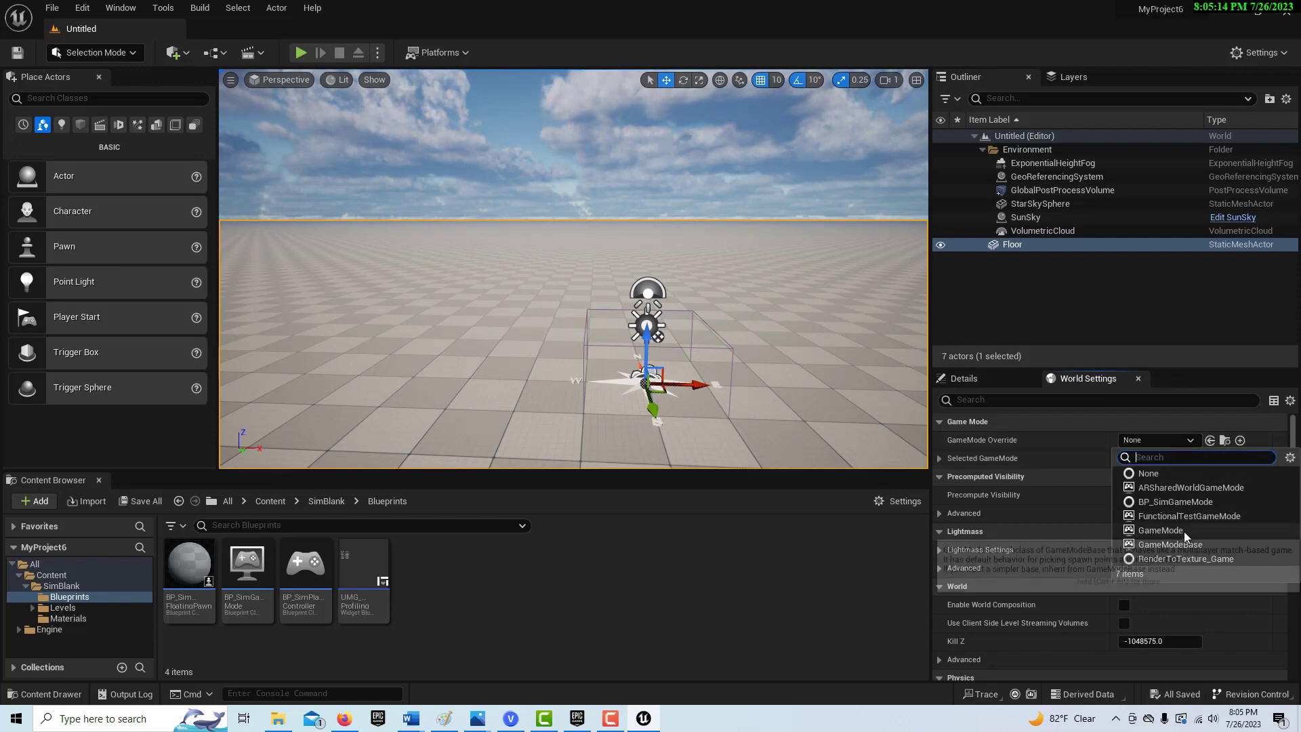
left_click(859, 508)
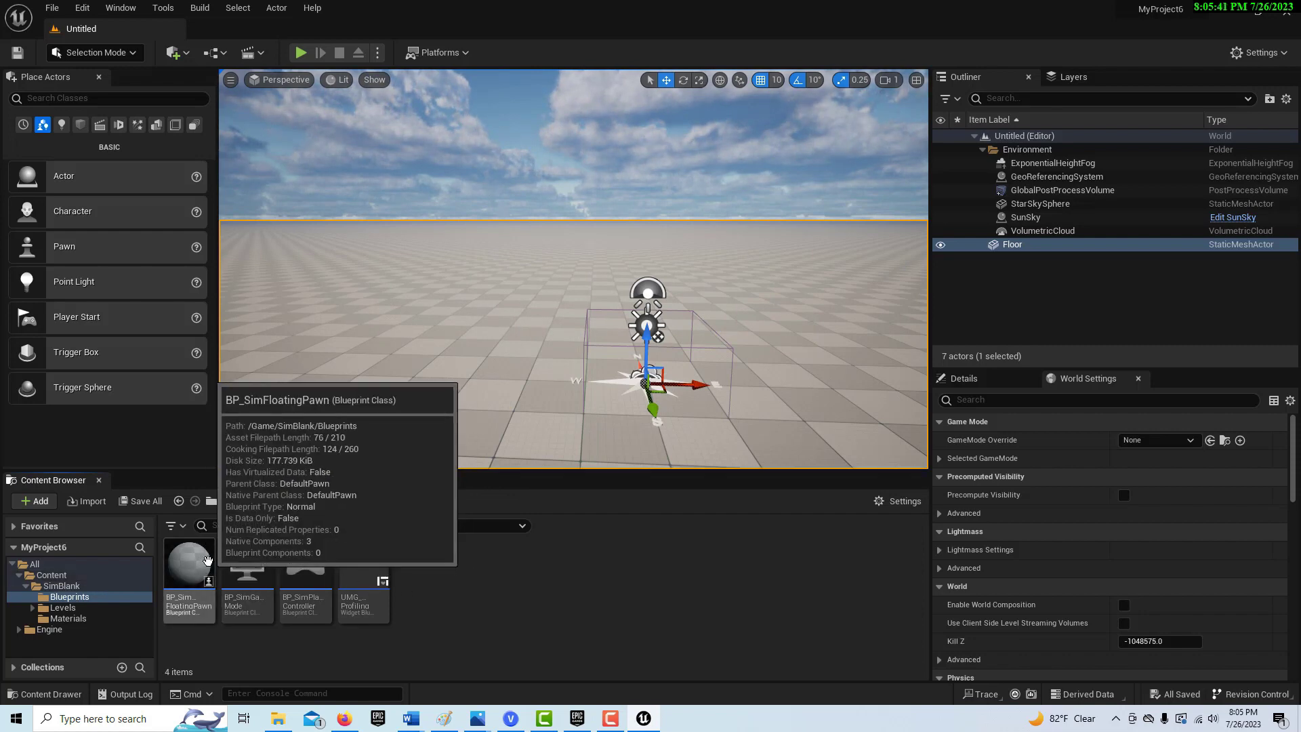
left_click(305, 53)
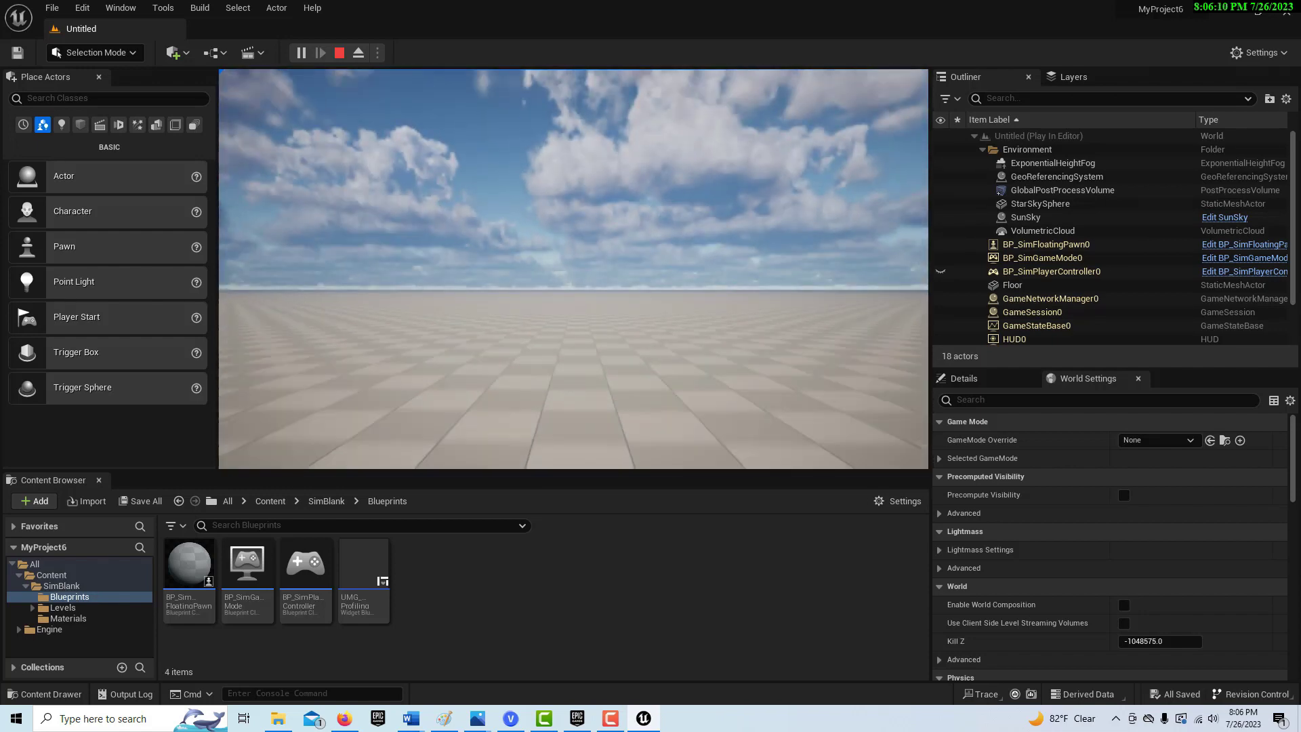
key("w")
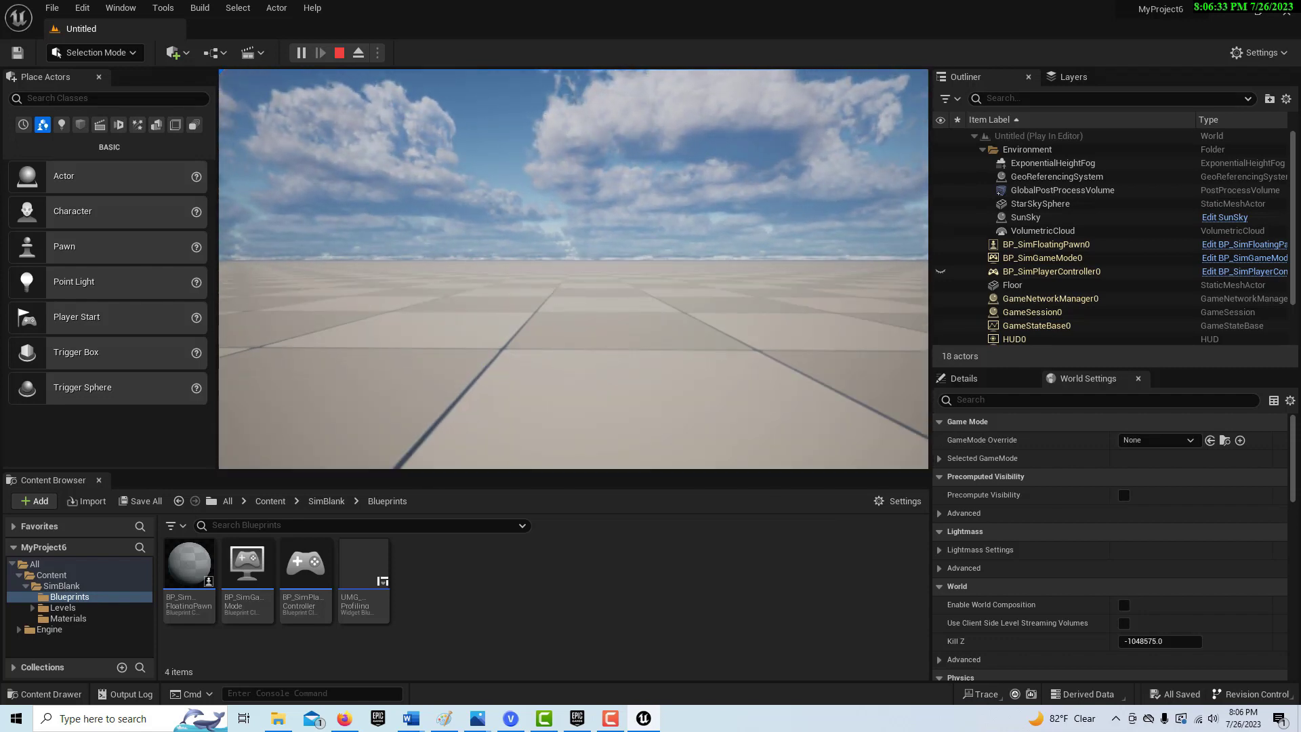
key("Escape")
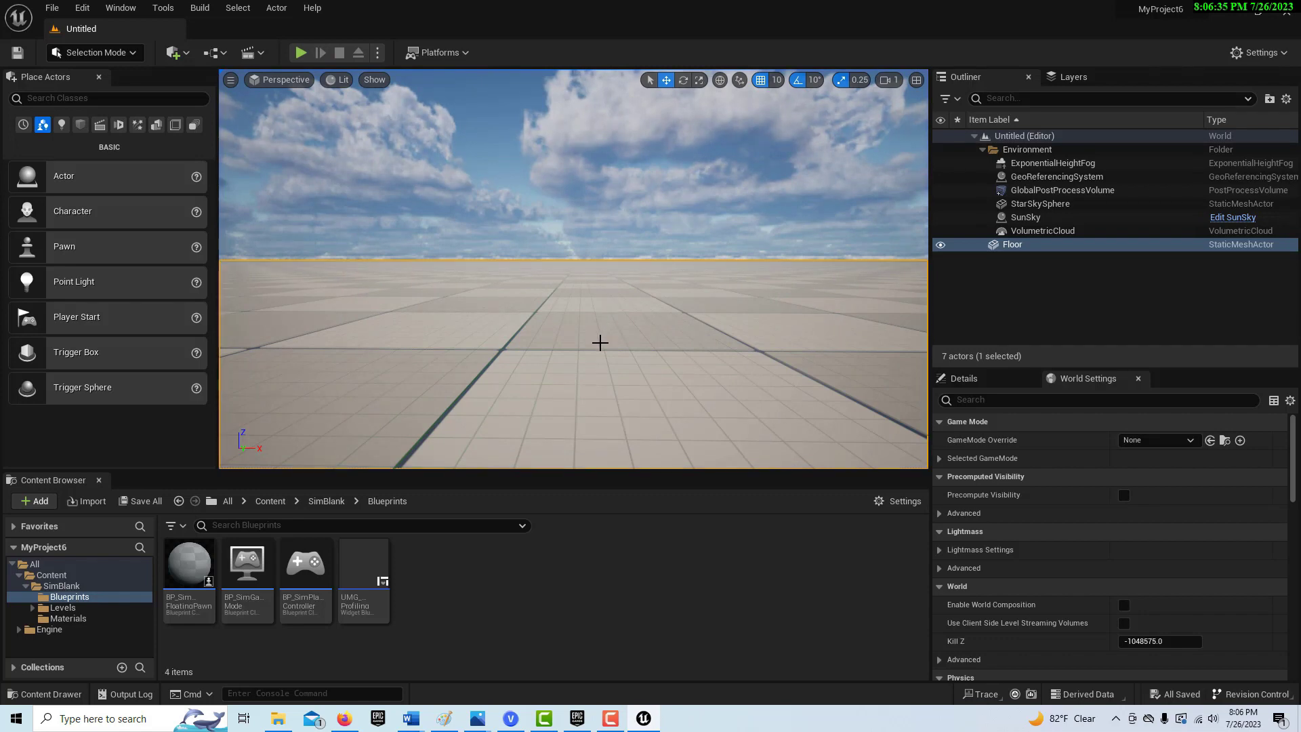
Open BP_SimFloatingPawn full-screen and bring its Apply Changes entry node into view.
left_click(194, 581)
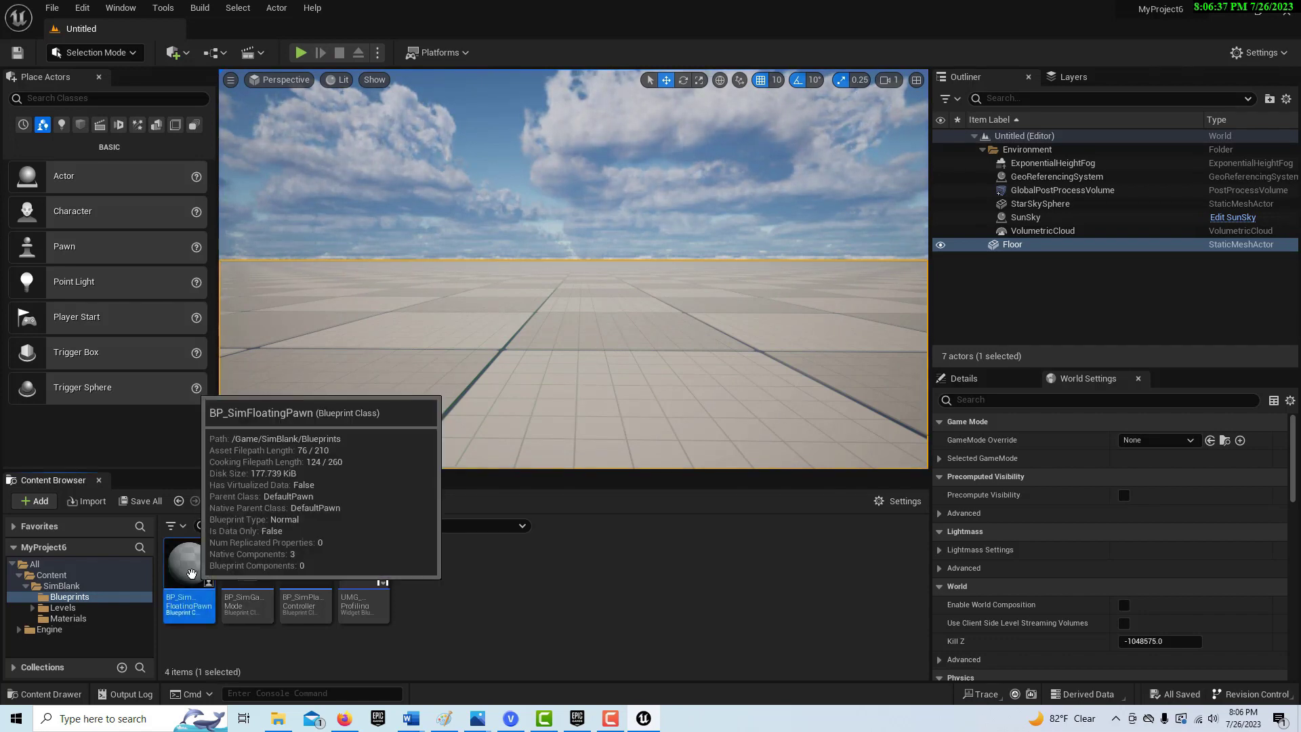
double_click(194, 580)
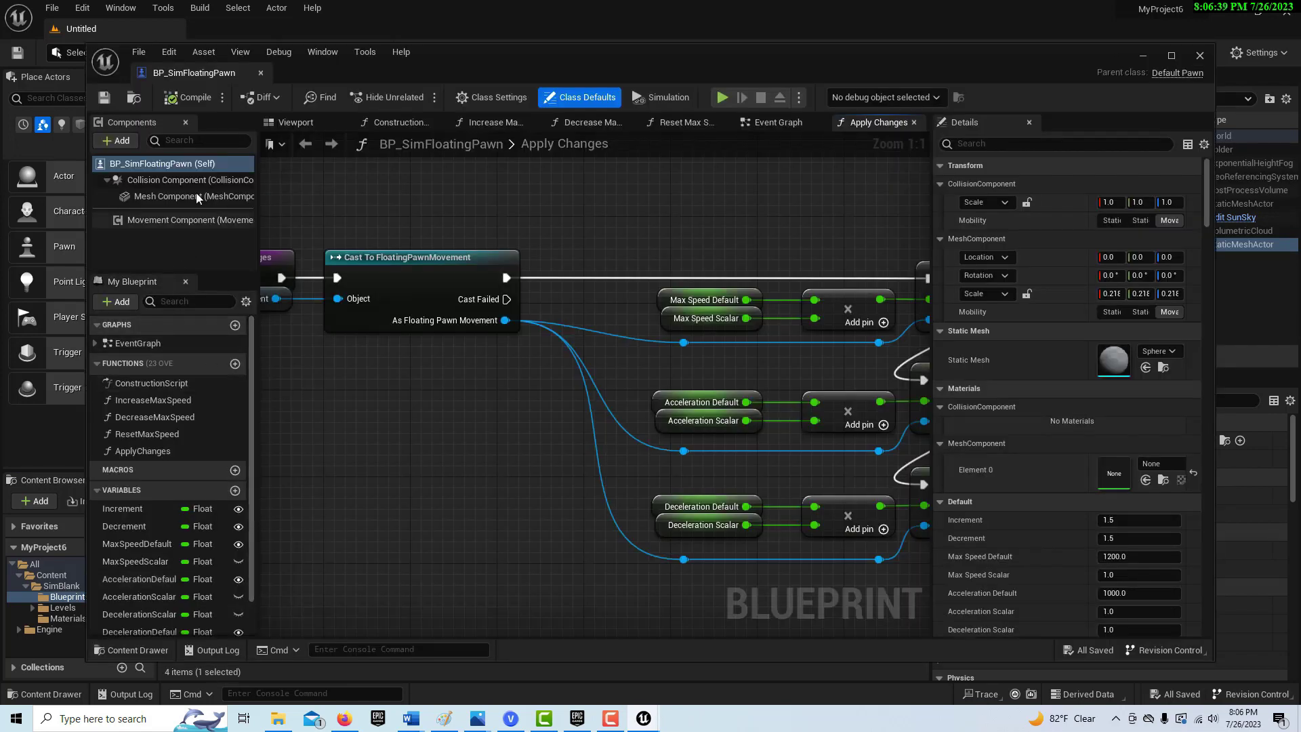
double_click(220, 72)
scroll(500, 440, "down", 1)
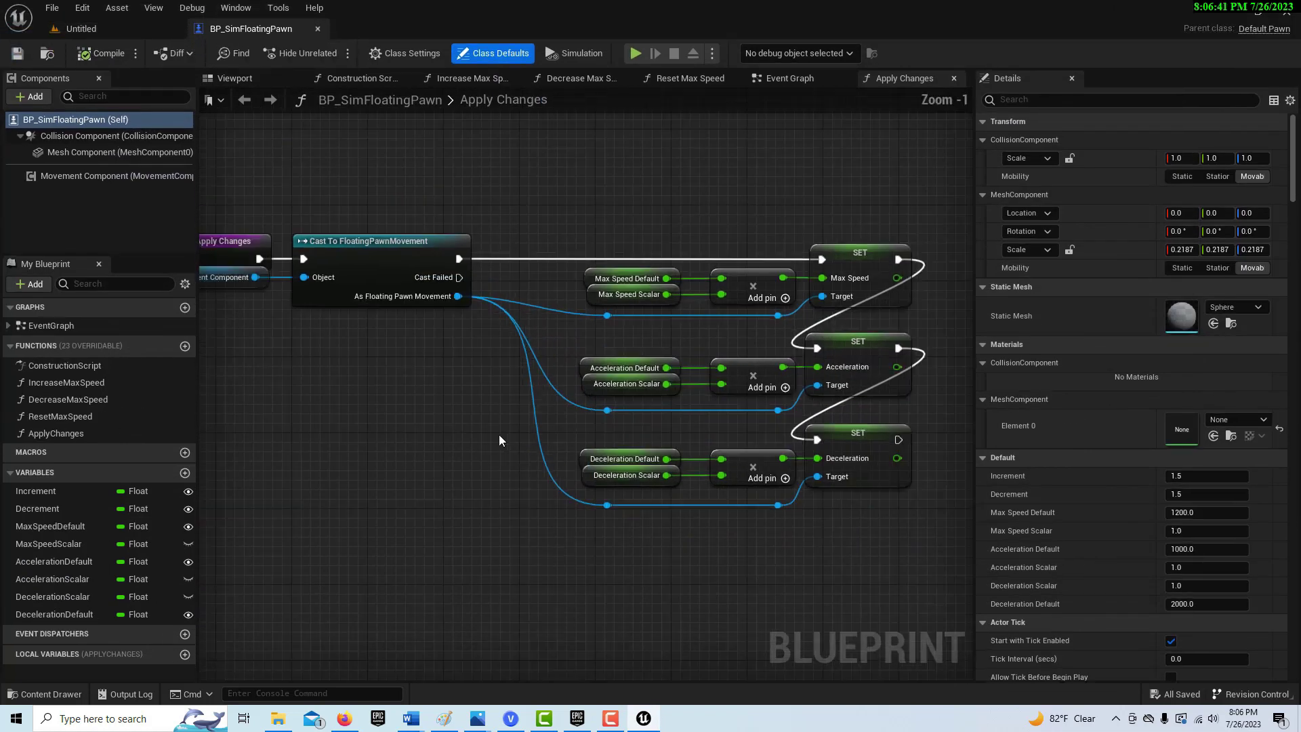
right_click_drag(496, 422, 651, 456)
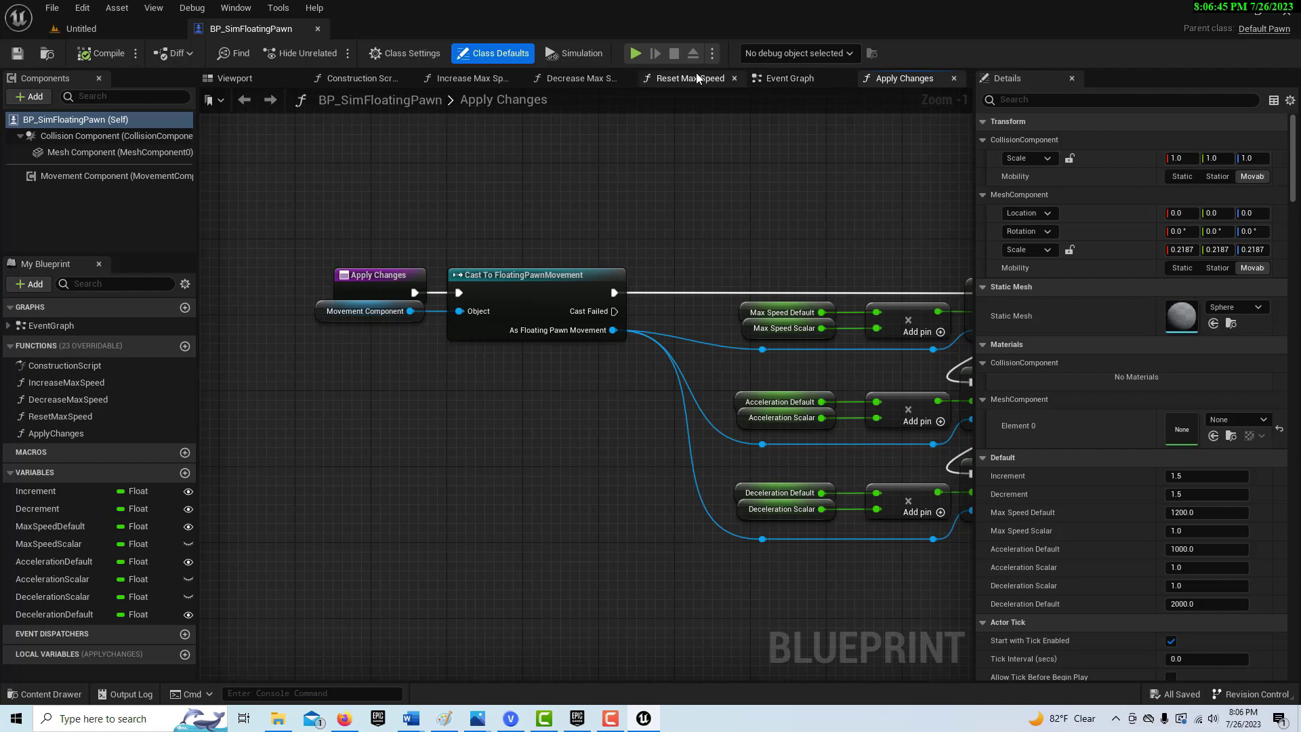
Review the Event Graph's input nodes, then show the Mesh Component in the 3D viewport.
left_click(779, 78)
right_click_drag(401, 574, 605, 577)
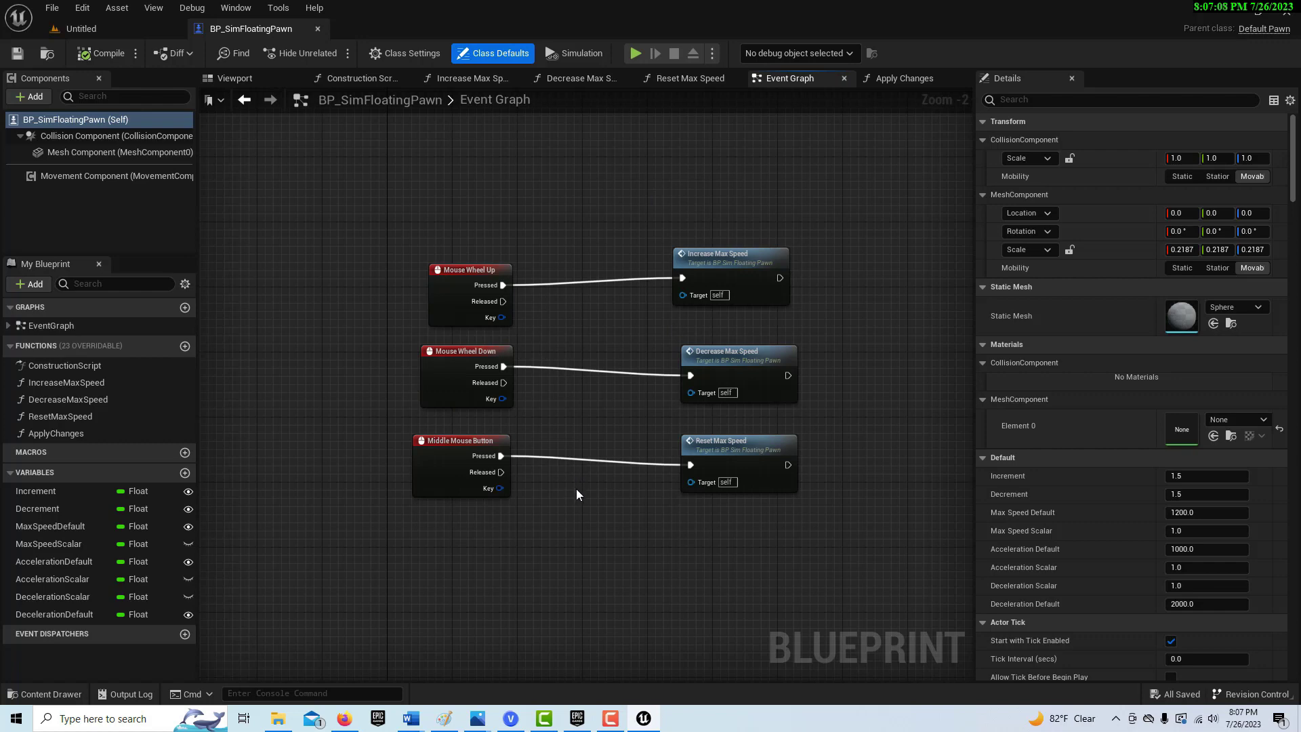
left_click(109, 152)
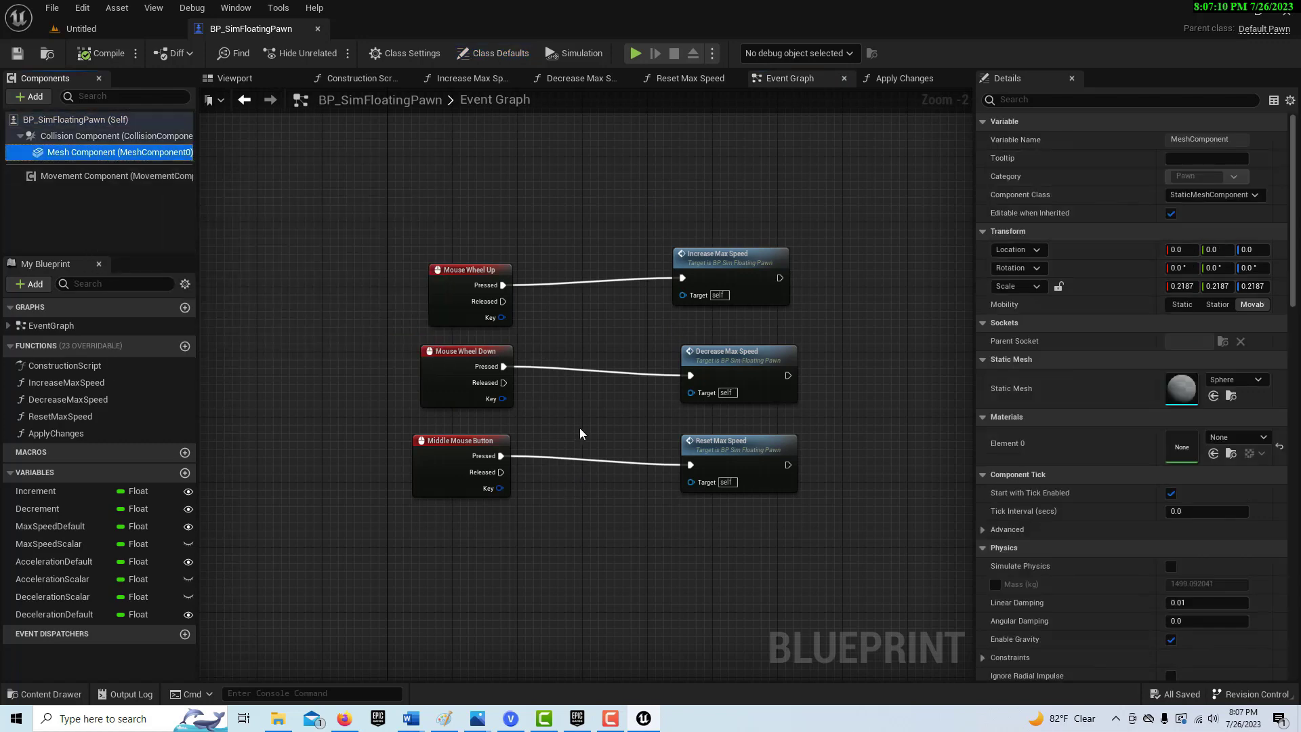
left_click(245, 102)
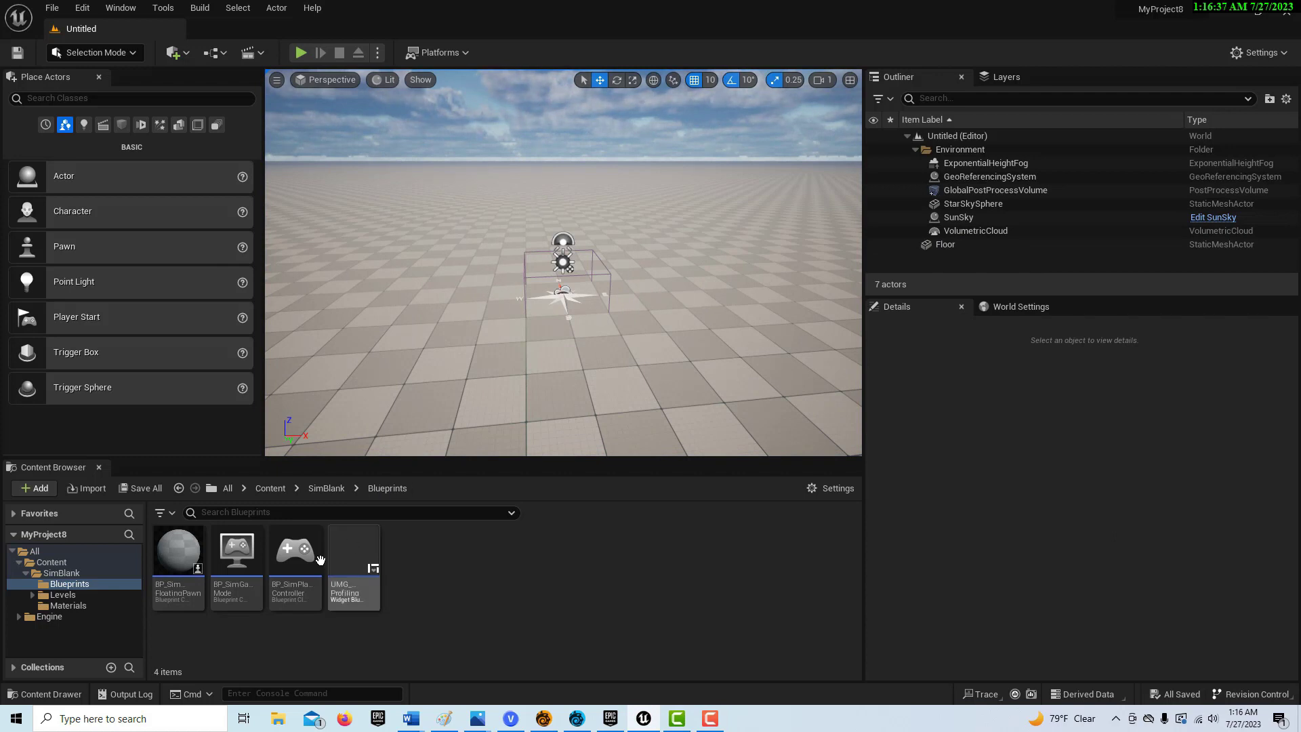
Open BP_SimFloatingPawn docked beside the level and select its Mesh Component in the Viewport.
left_click(186, 556)
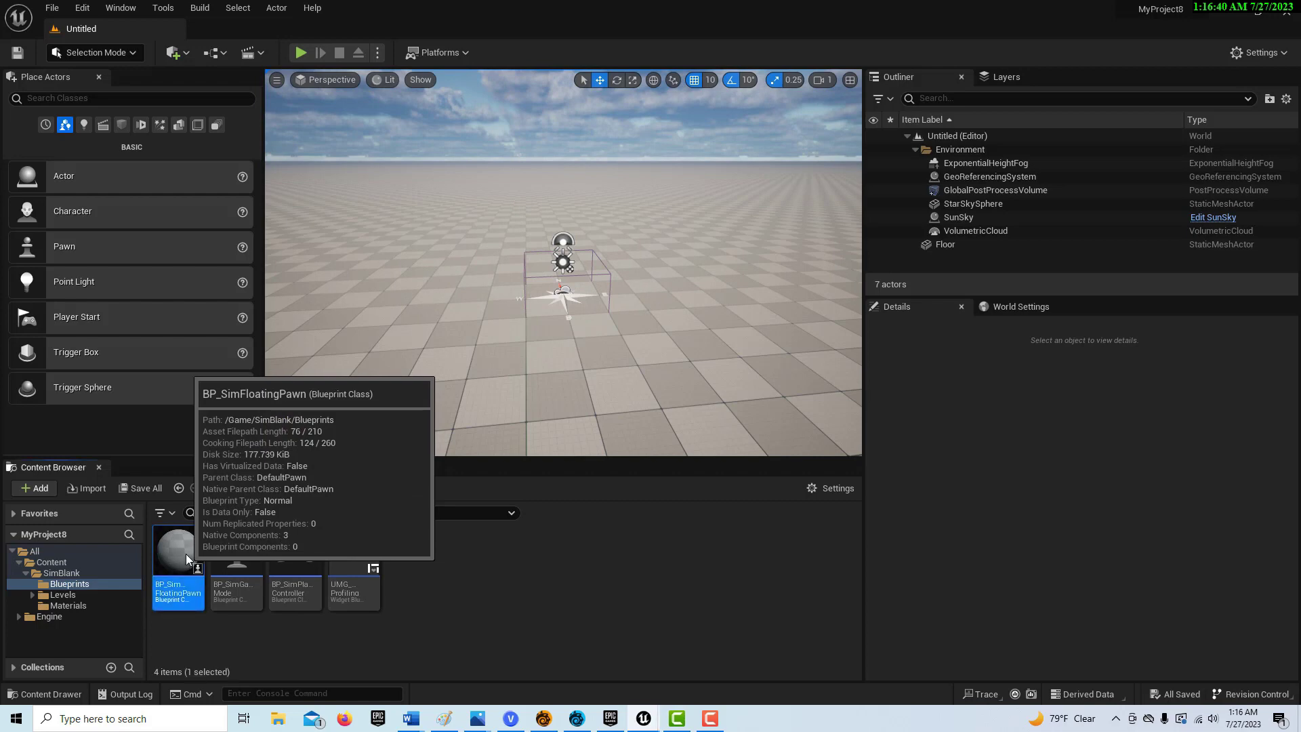
double_click(186, 554)
left_click_drag(206, 72, 331, 22)
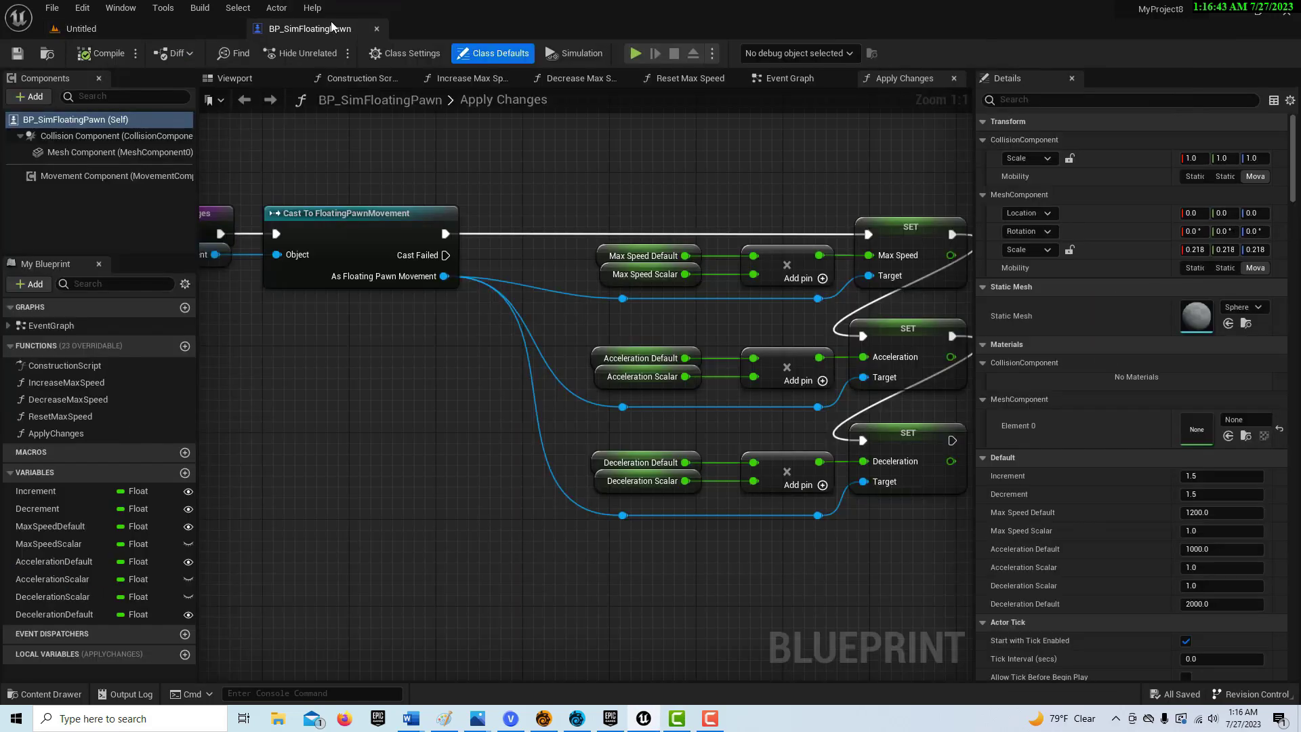
left_click(245, 82)
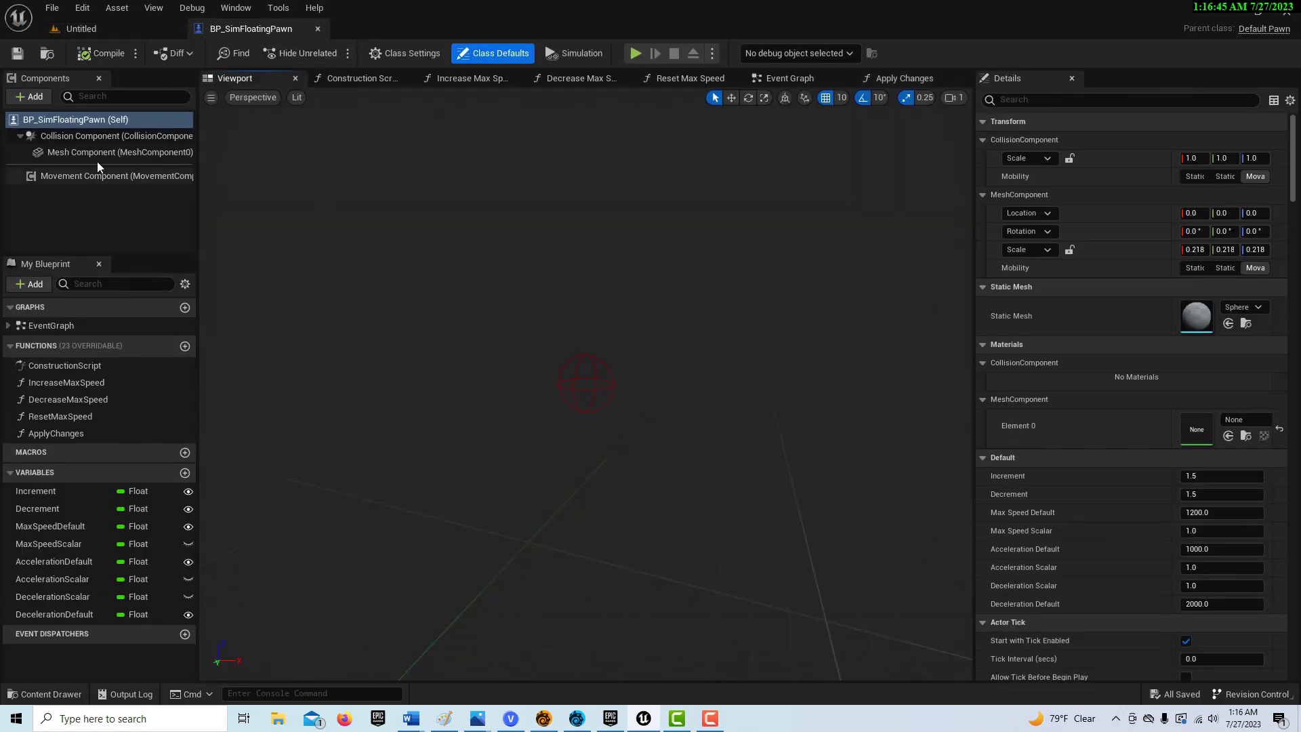
left_click(121, 150)
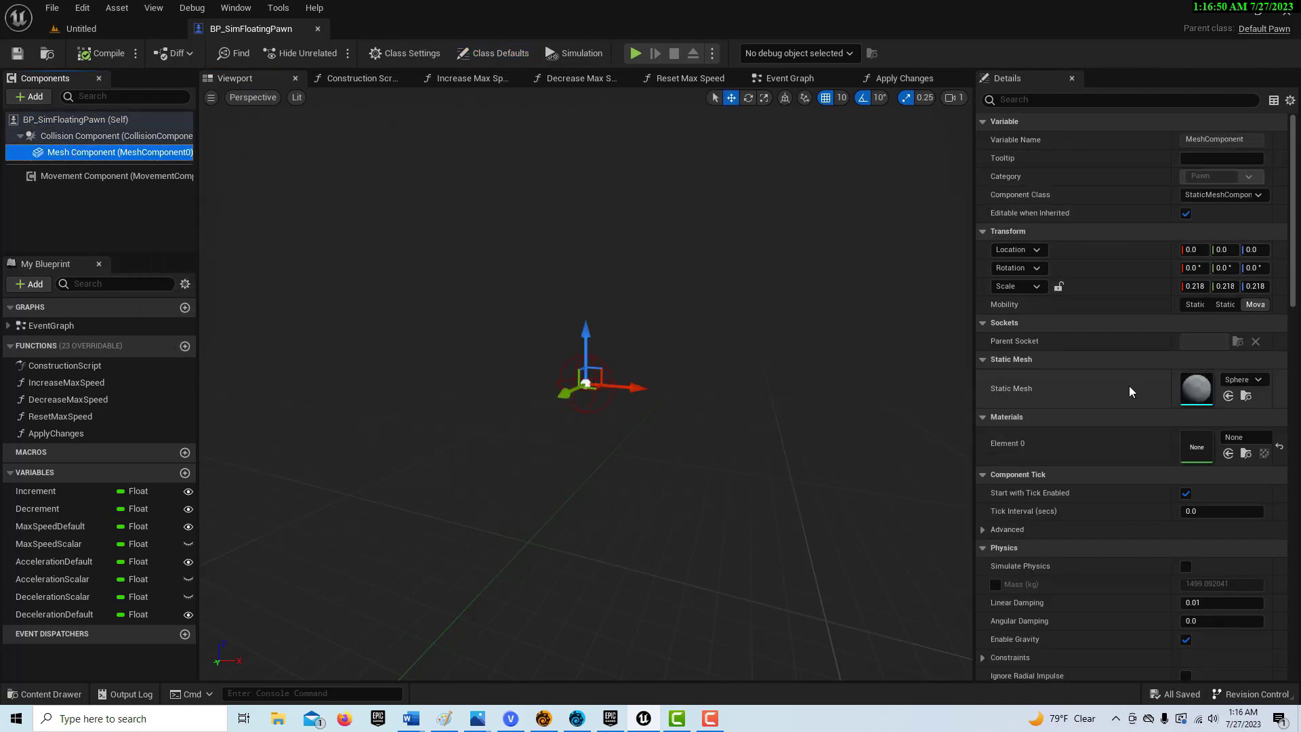
left_click(15, 99)
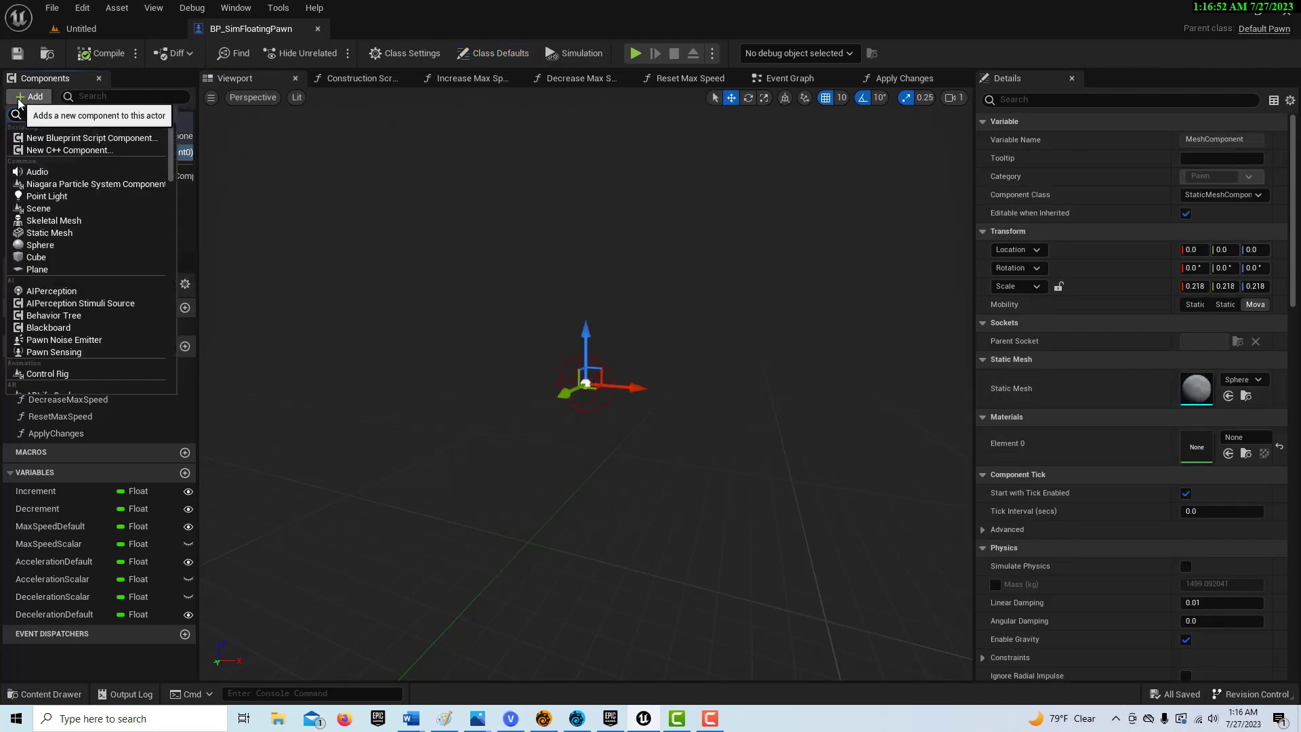
left_click(494, 224)
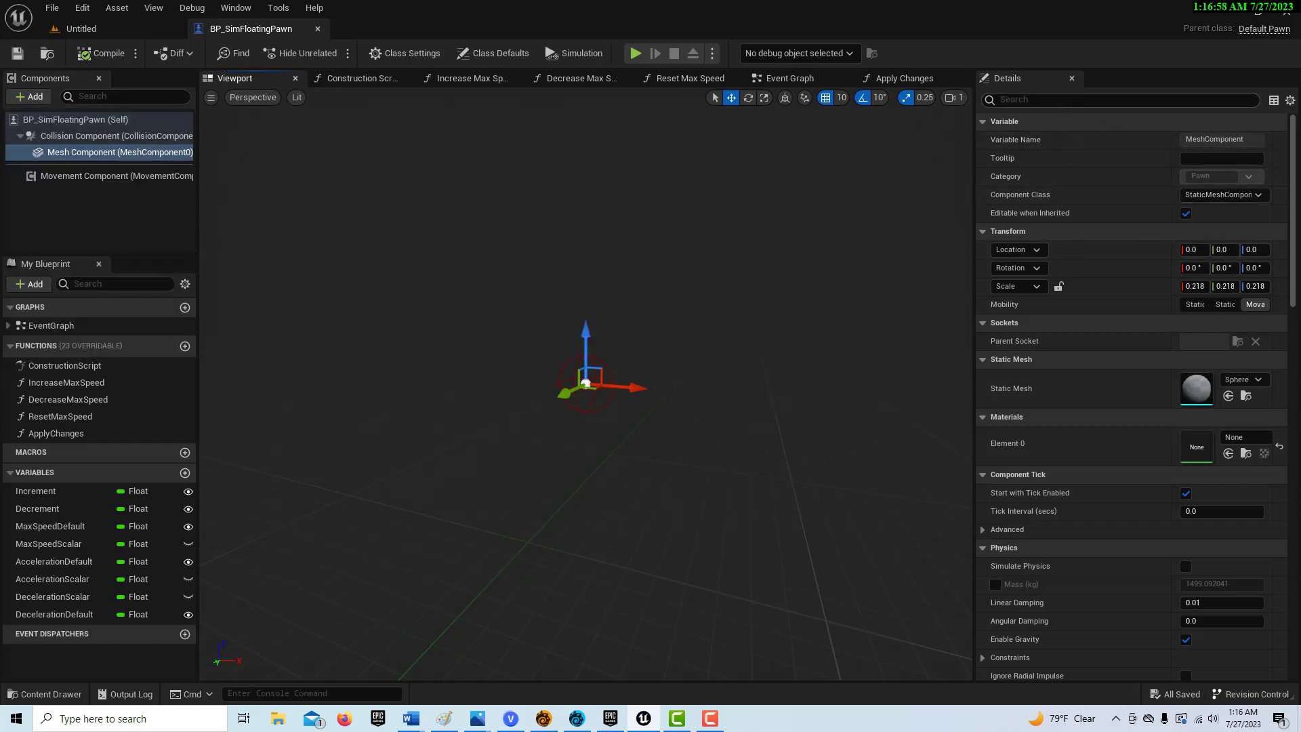
Filter Details by 'visi' and turn on the Mesh Component's Rendering > Visible setting.
left_click(1072, 100)
type("visi")
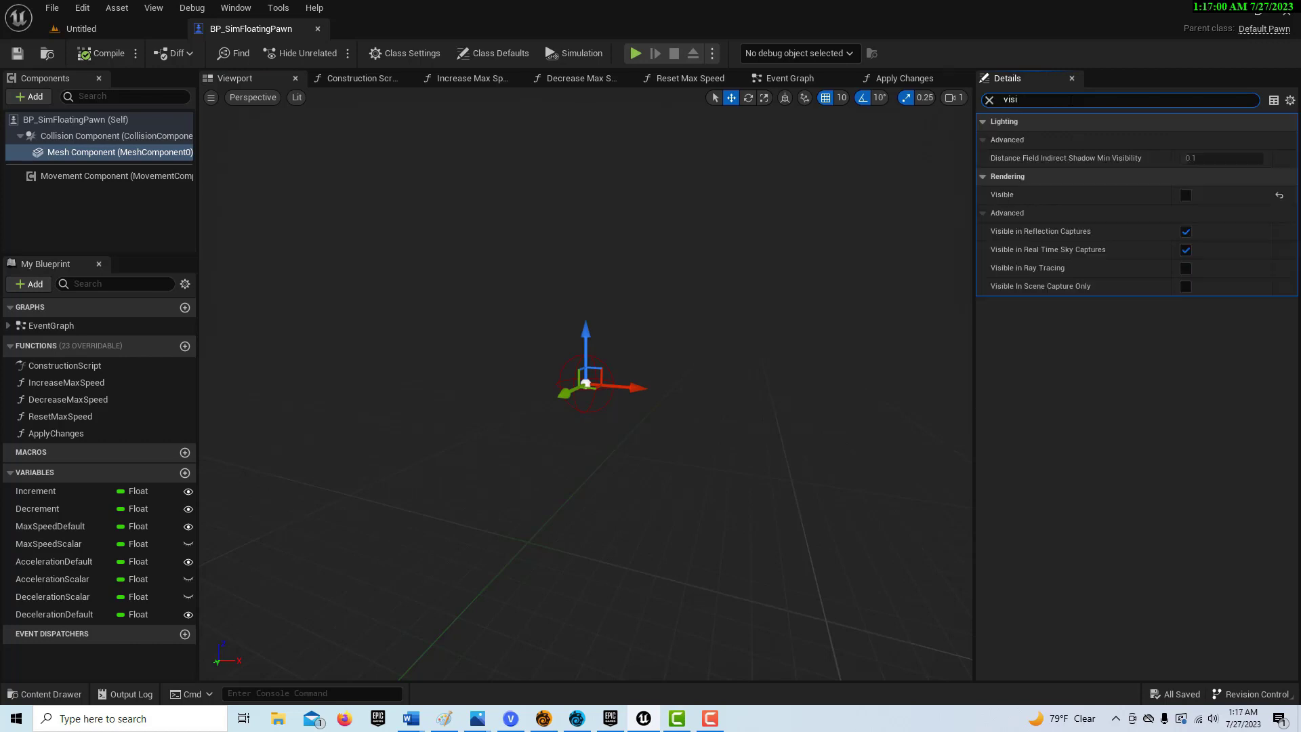
left_click(1186, 195)
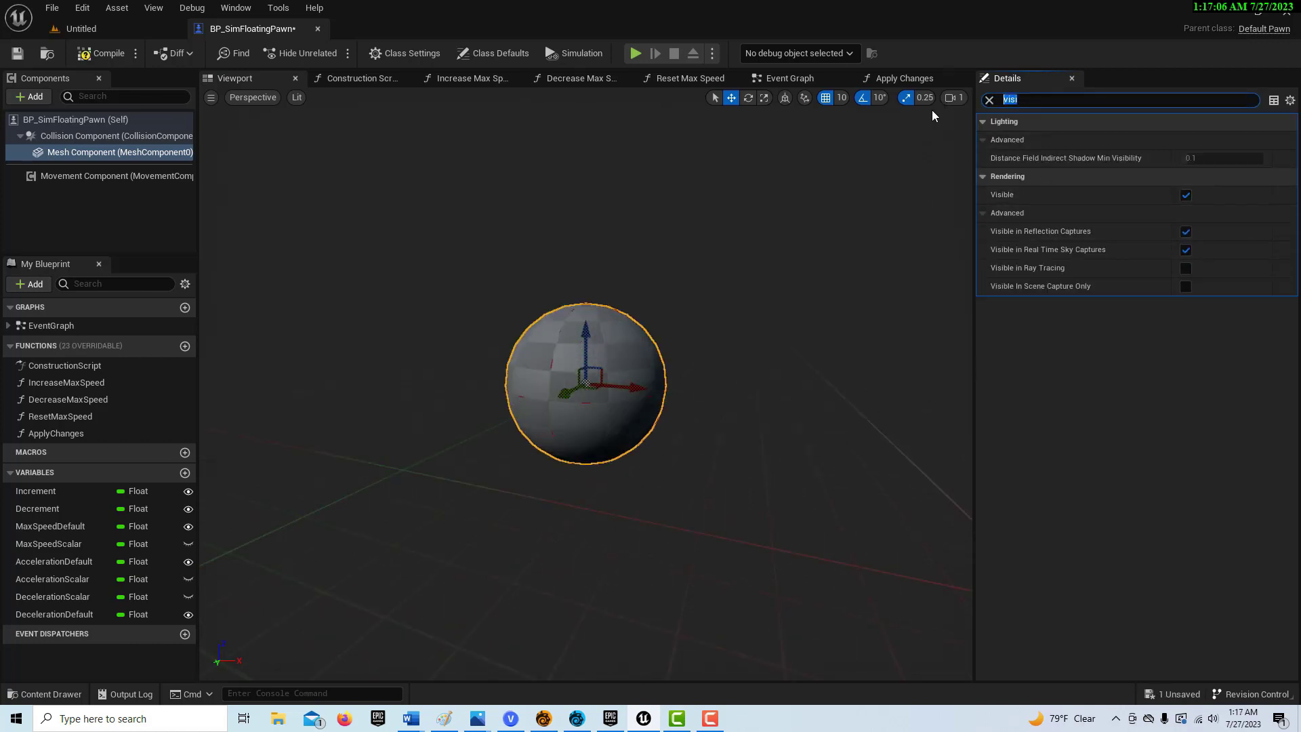
key("BackSpace")
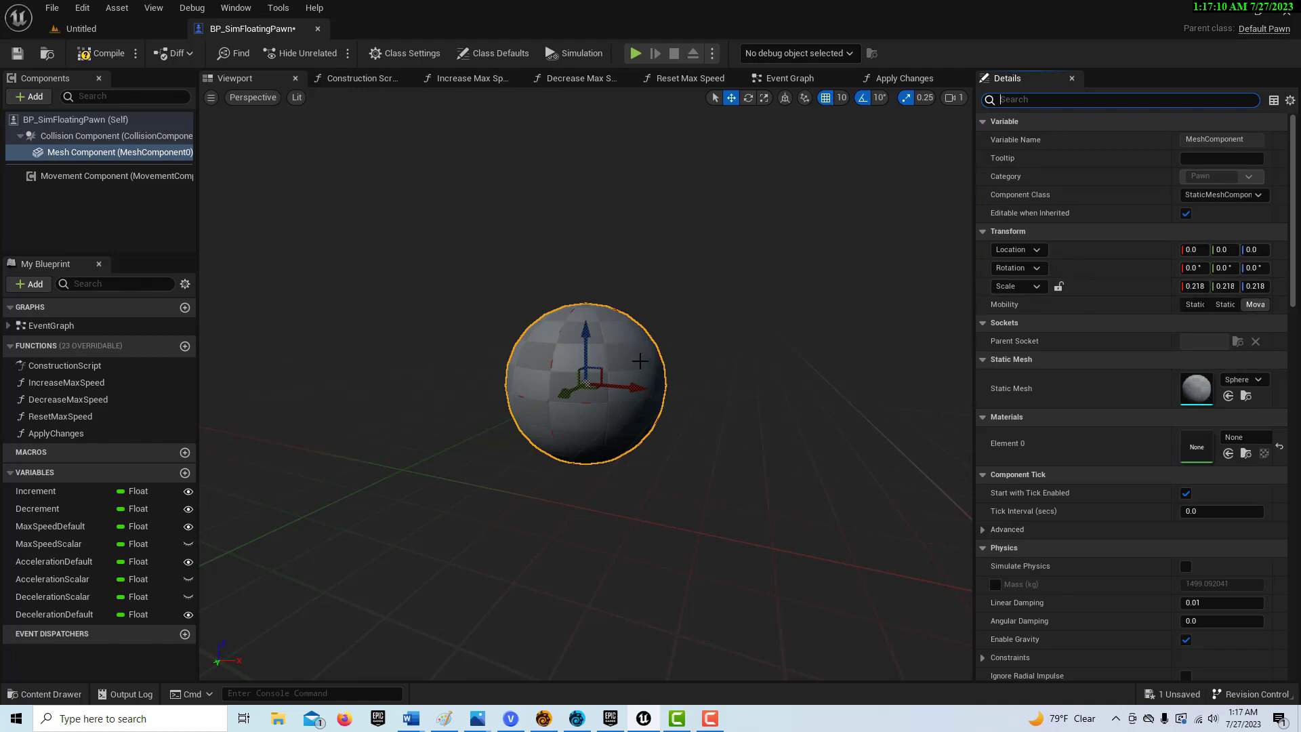
Set the Mesh Component's Static Mesh to SM_MatPreviewMesh, the material-preview ball.
left_click(1259, 381)
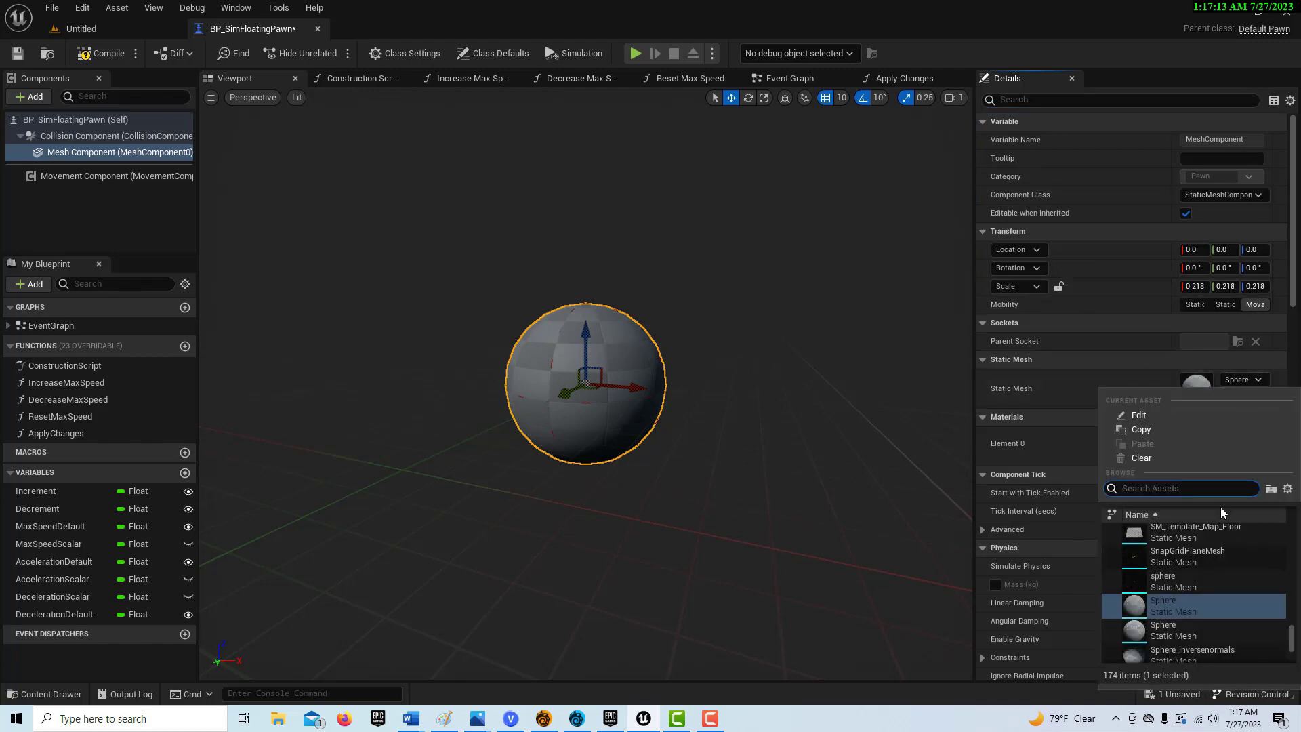
scroll(1220, 578, "down", 15)
scroll(1227, 558, "down", 3)
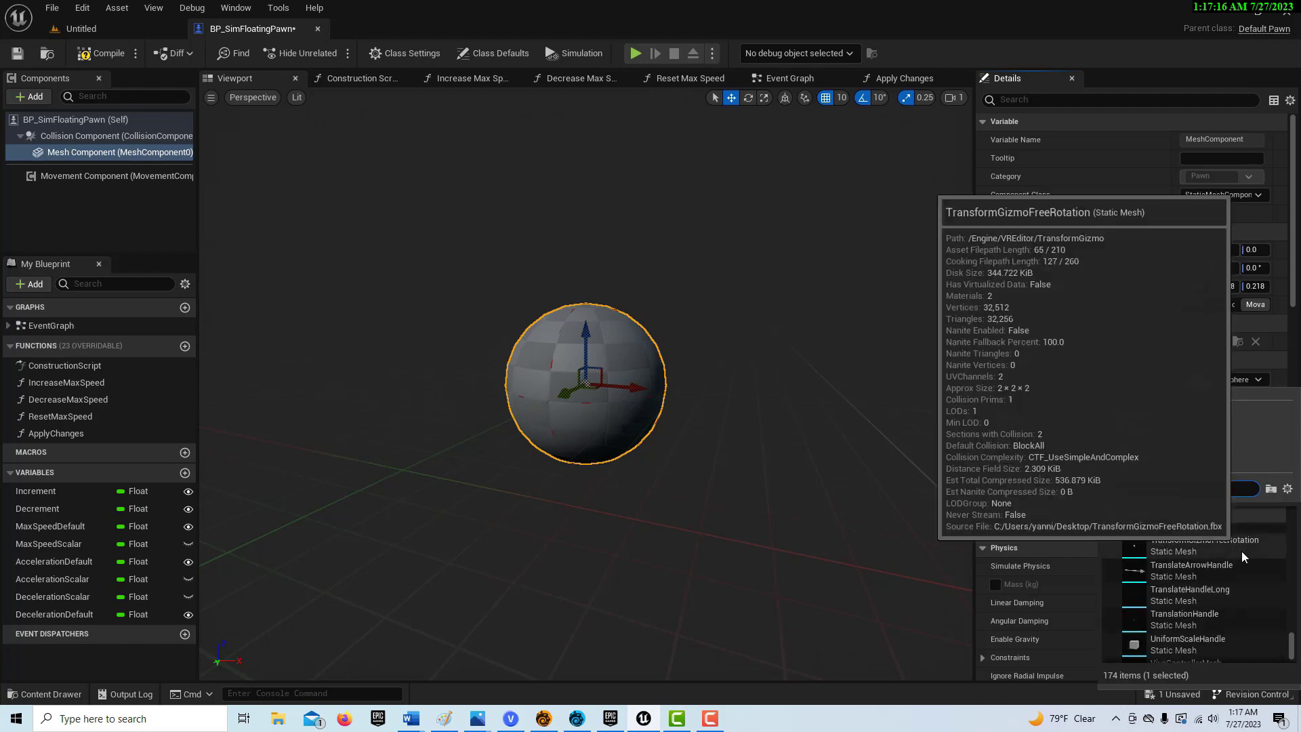
scroll(1224, 573, "up", 6)
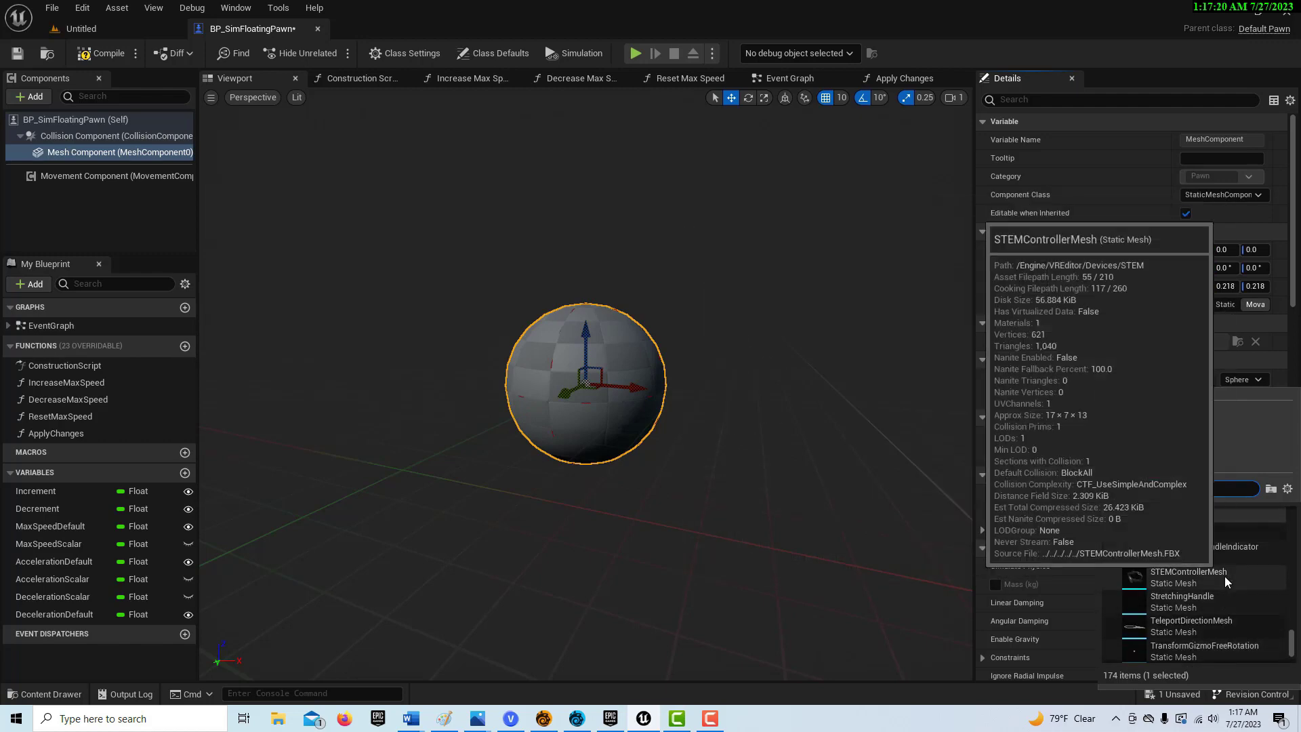
scroll(1225, 552, "up", 6)
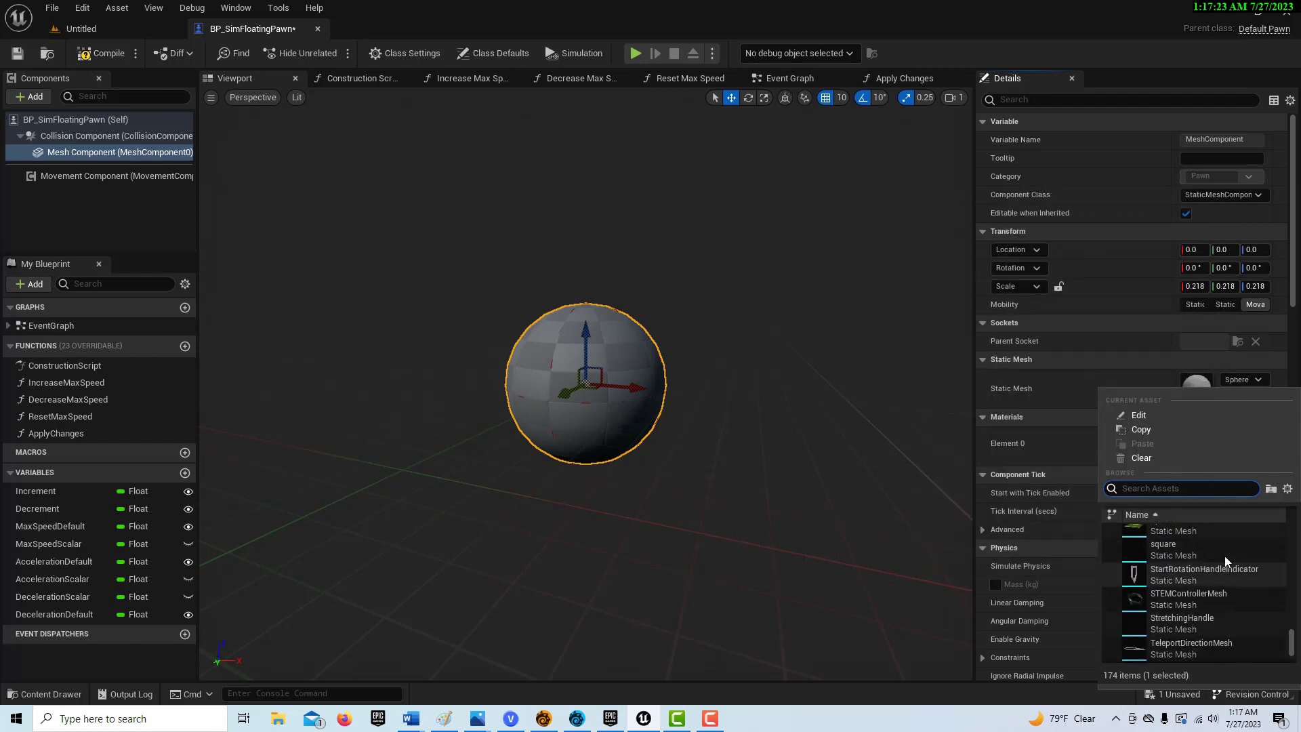
scroll(1226, 557, "up", 5)
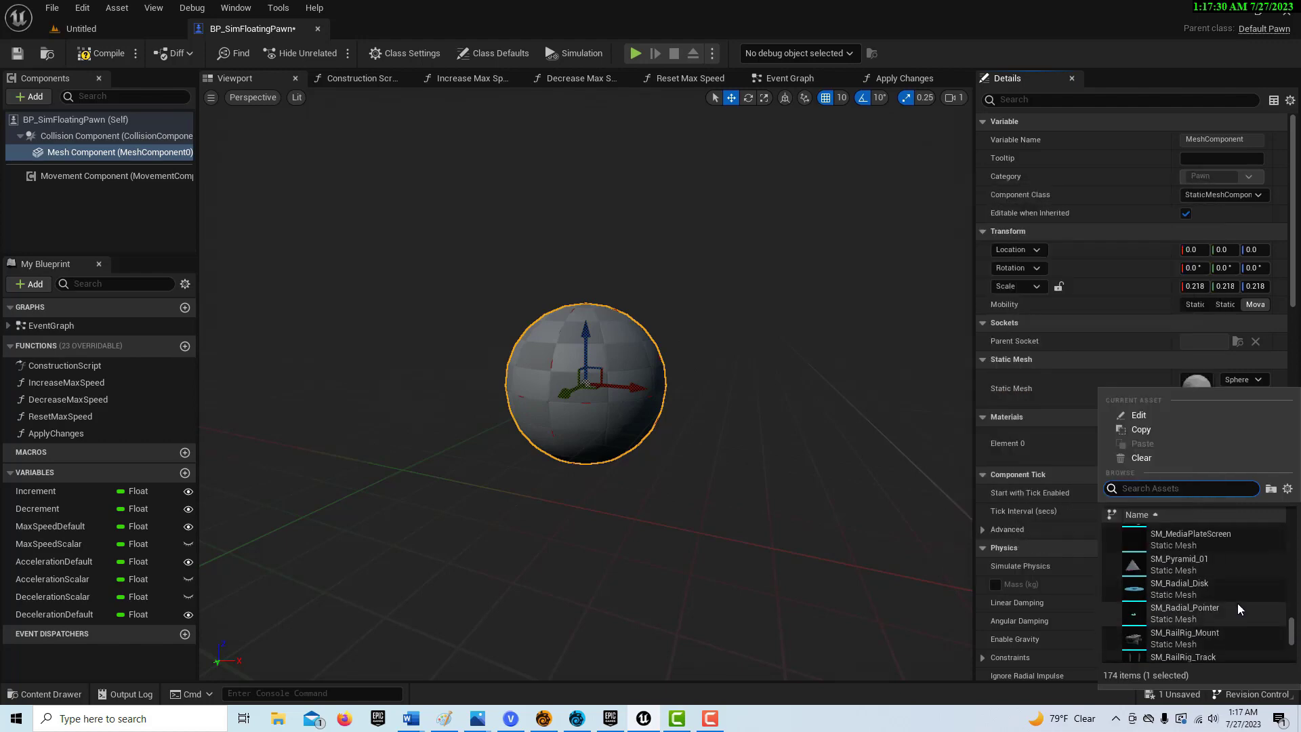
left_click(1191, 640)
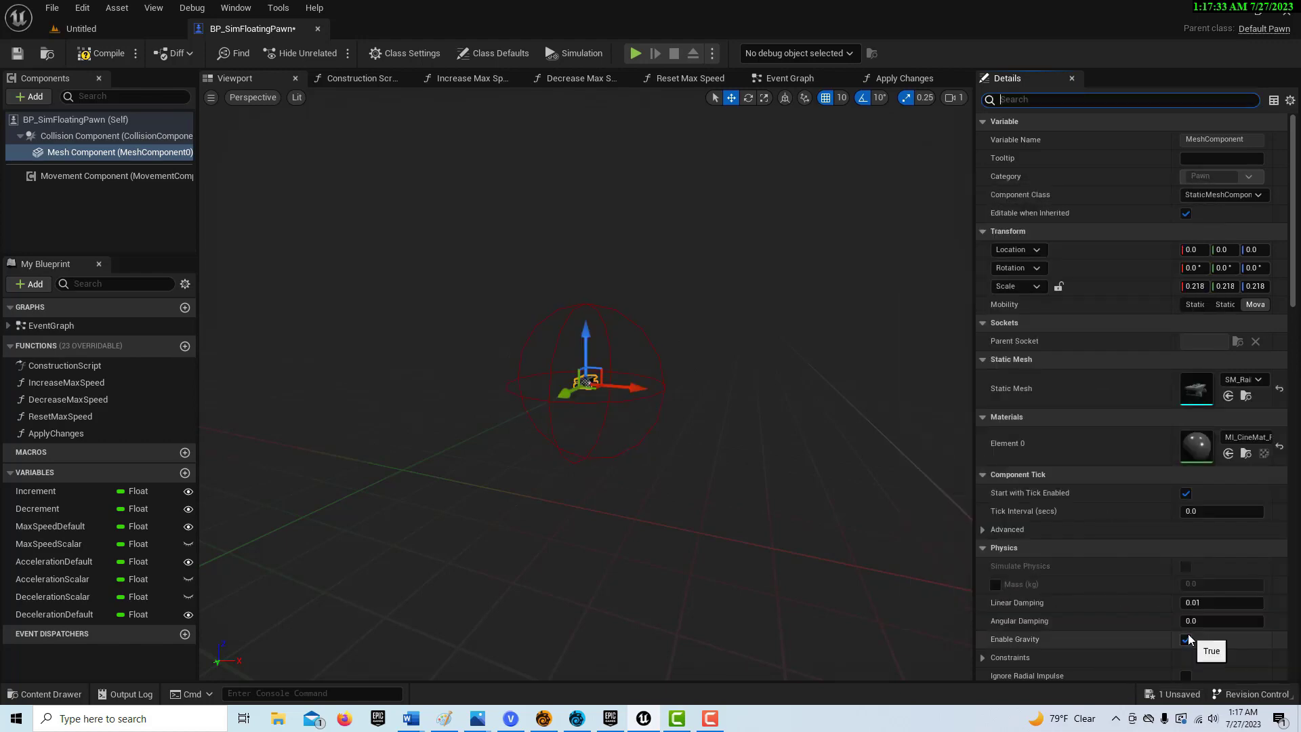
left_click(1260, 380)
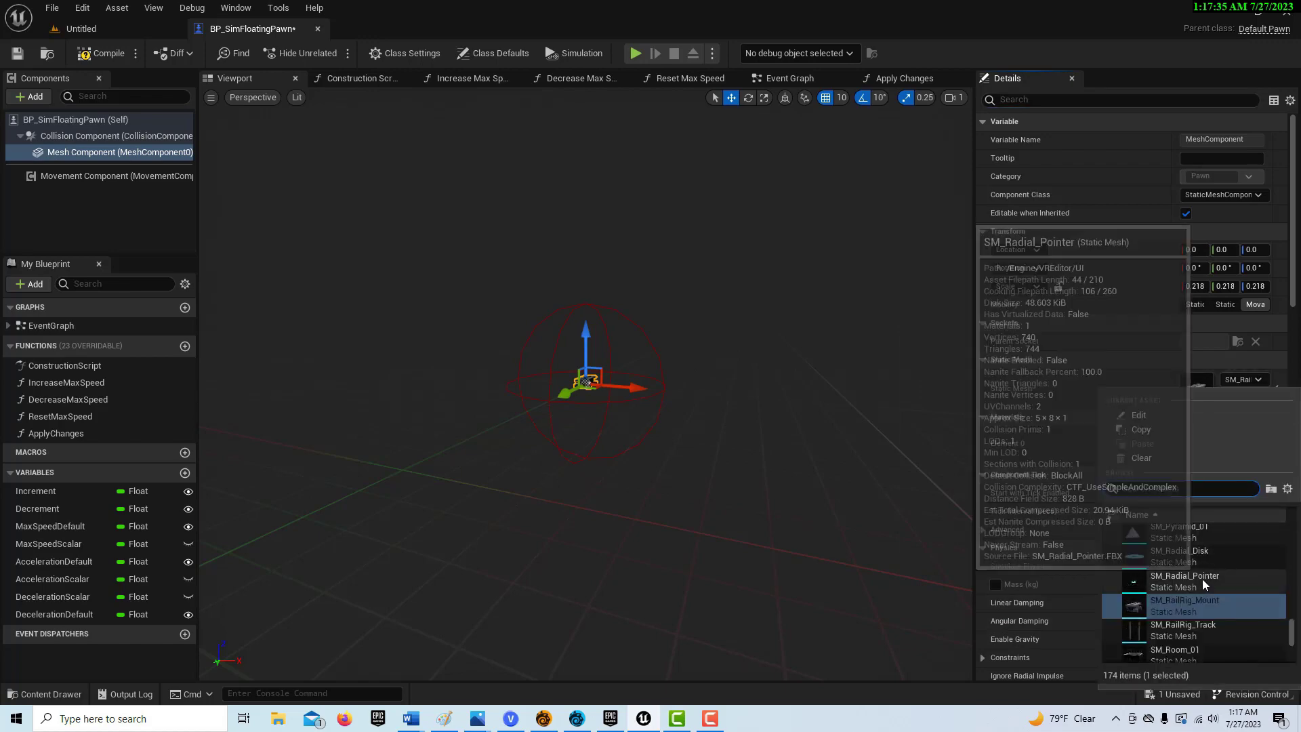
left_click(1179, 541)
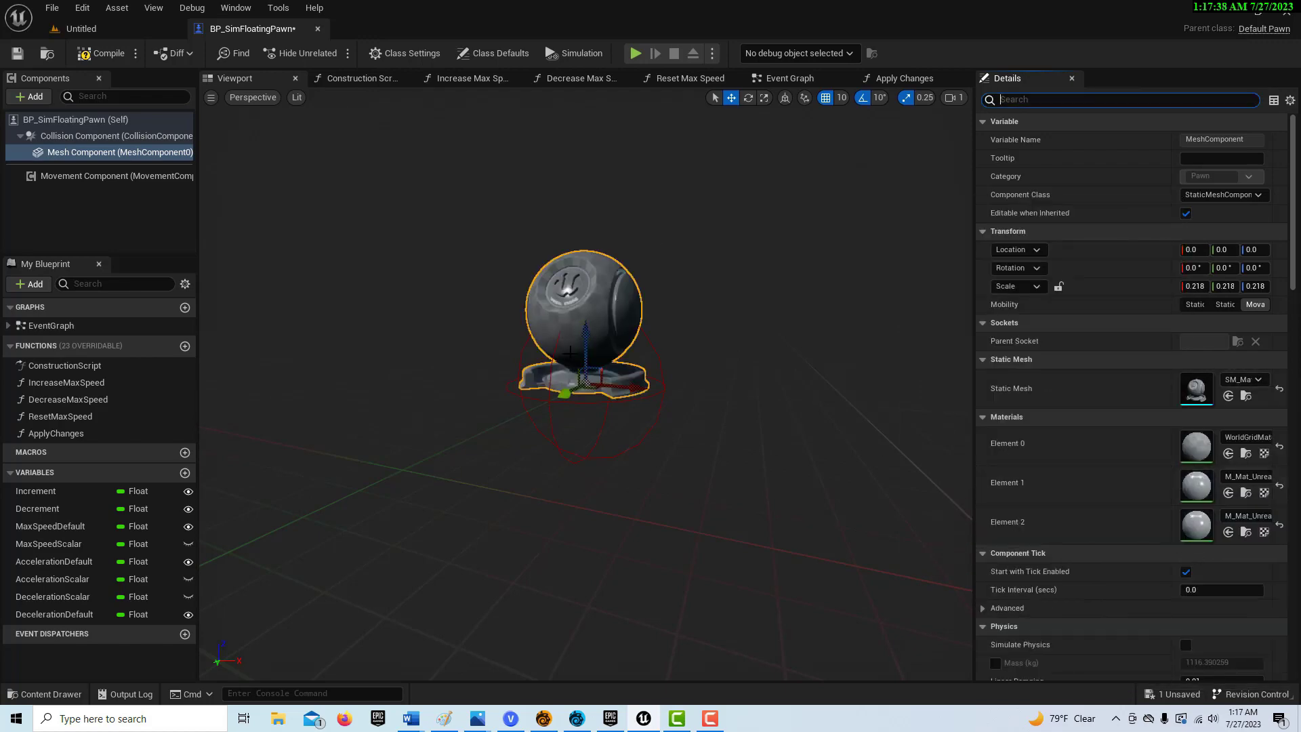
Compile the Blueprint and place a floating pawn in the Untitled level at -420, 20, 150.
left_click(102, 52)
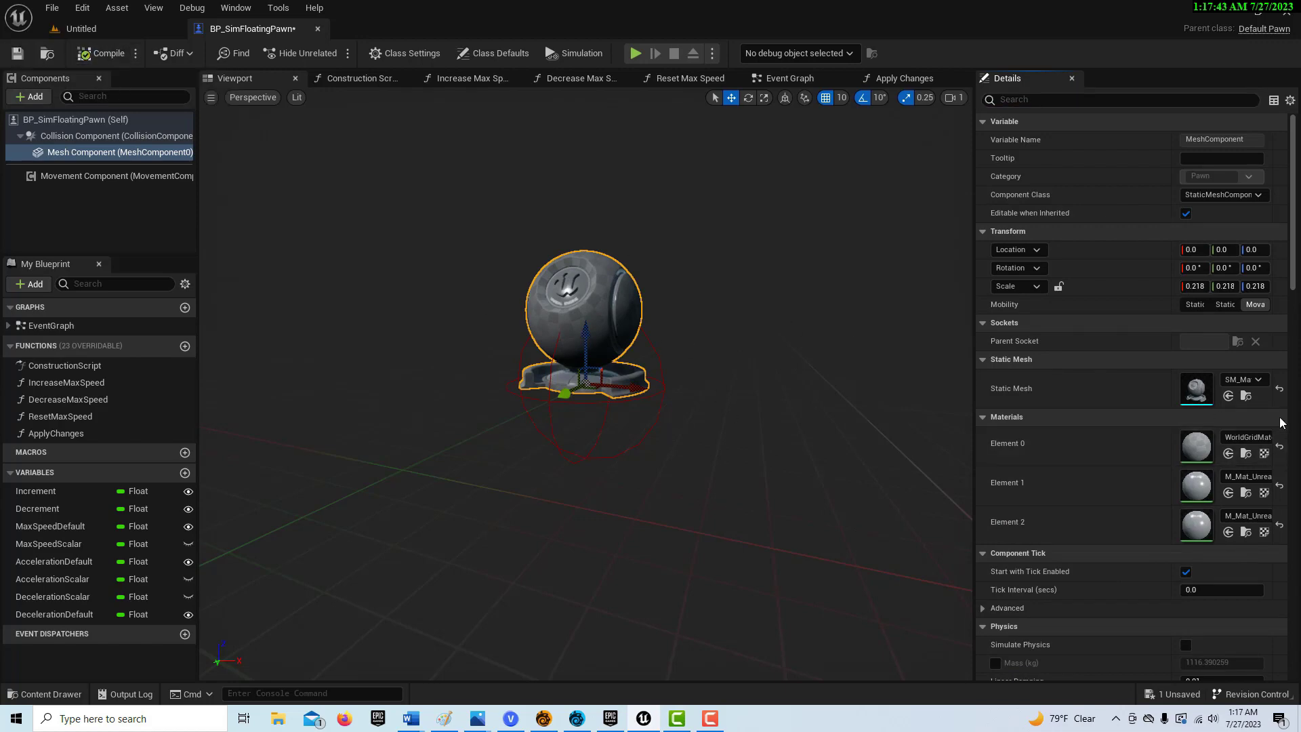
left_click(113, 31)
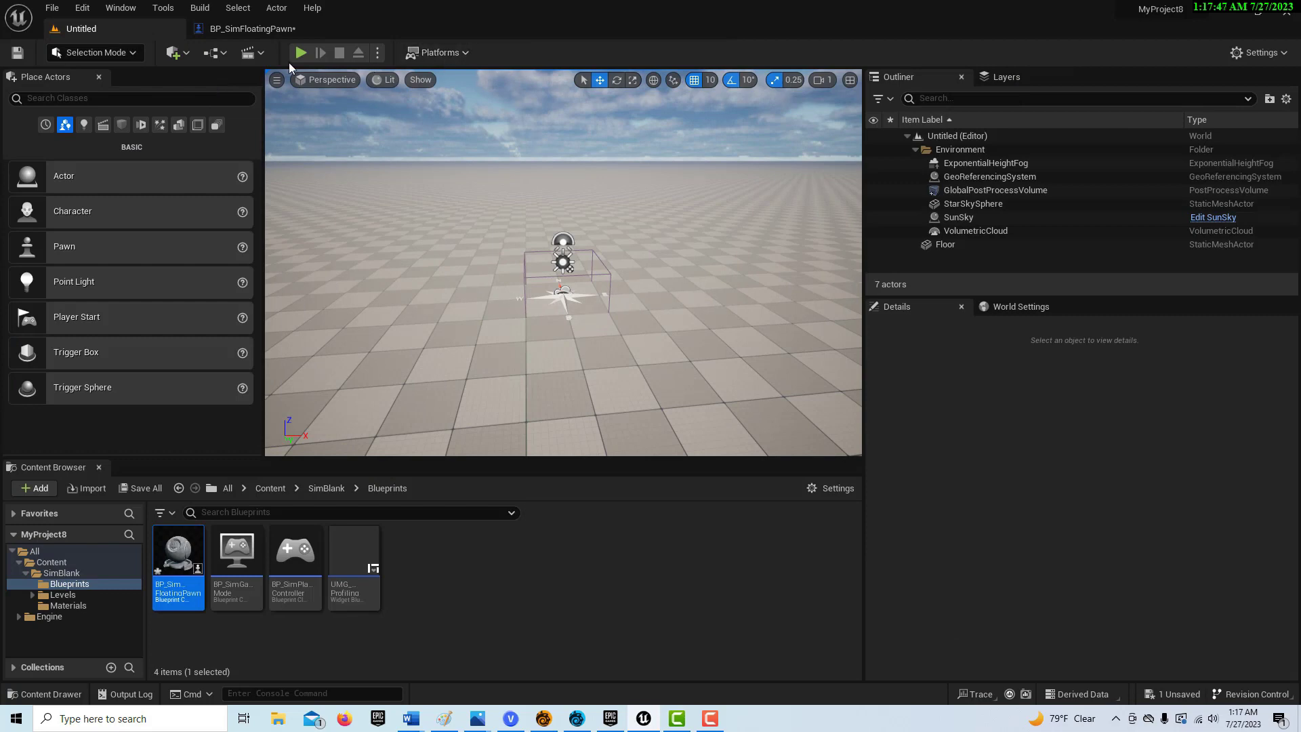
left_click_drag(178, 563, 393, 214)
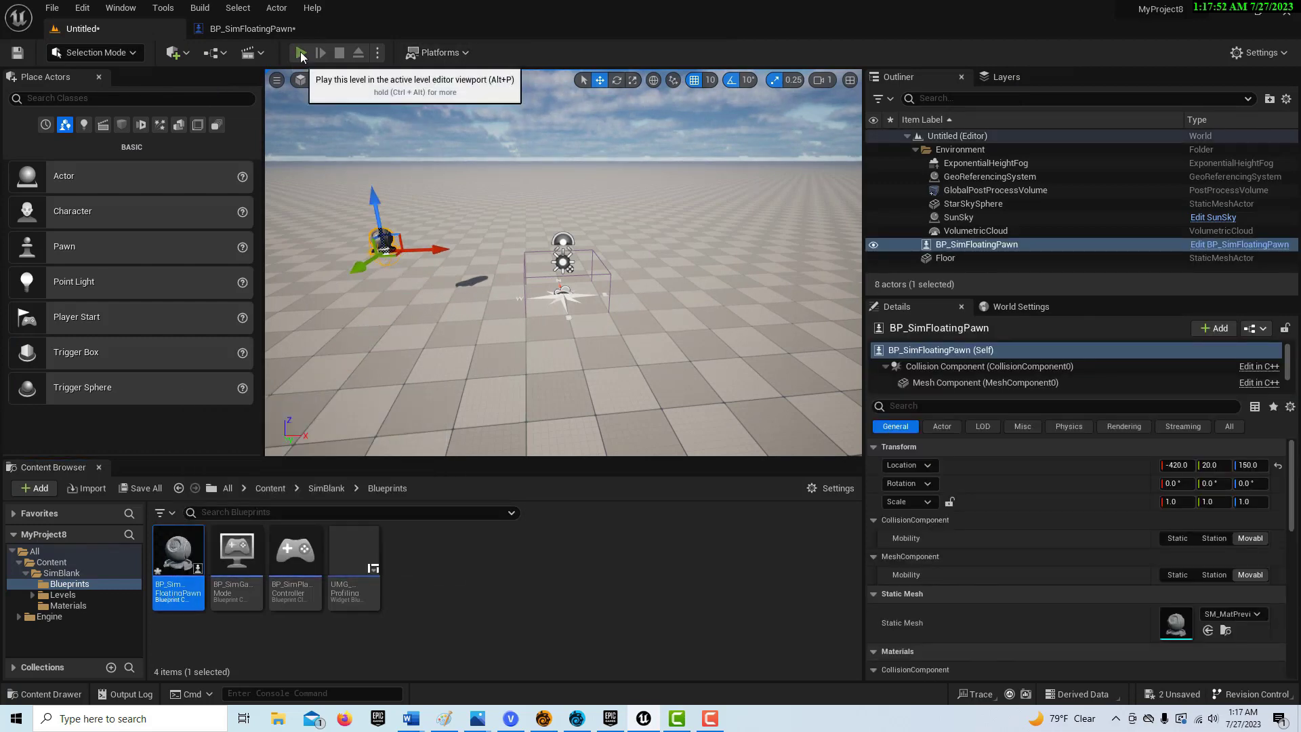
Play-test the level, flying the pawn forward with W and back toward the placed pawn.
left_click(300, 52)
key("w")
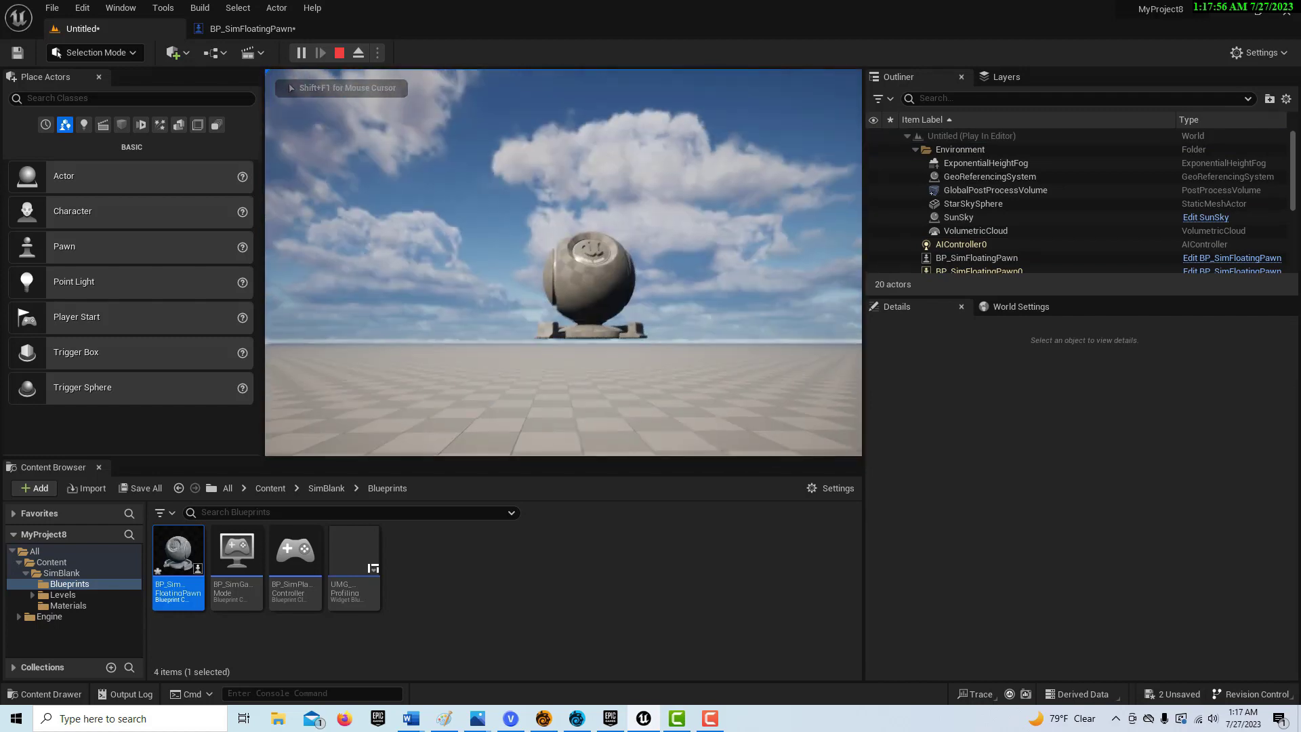
key("w")
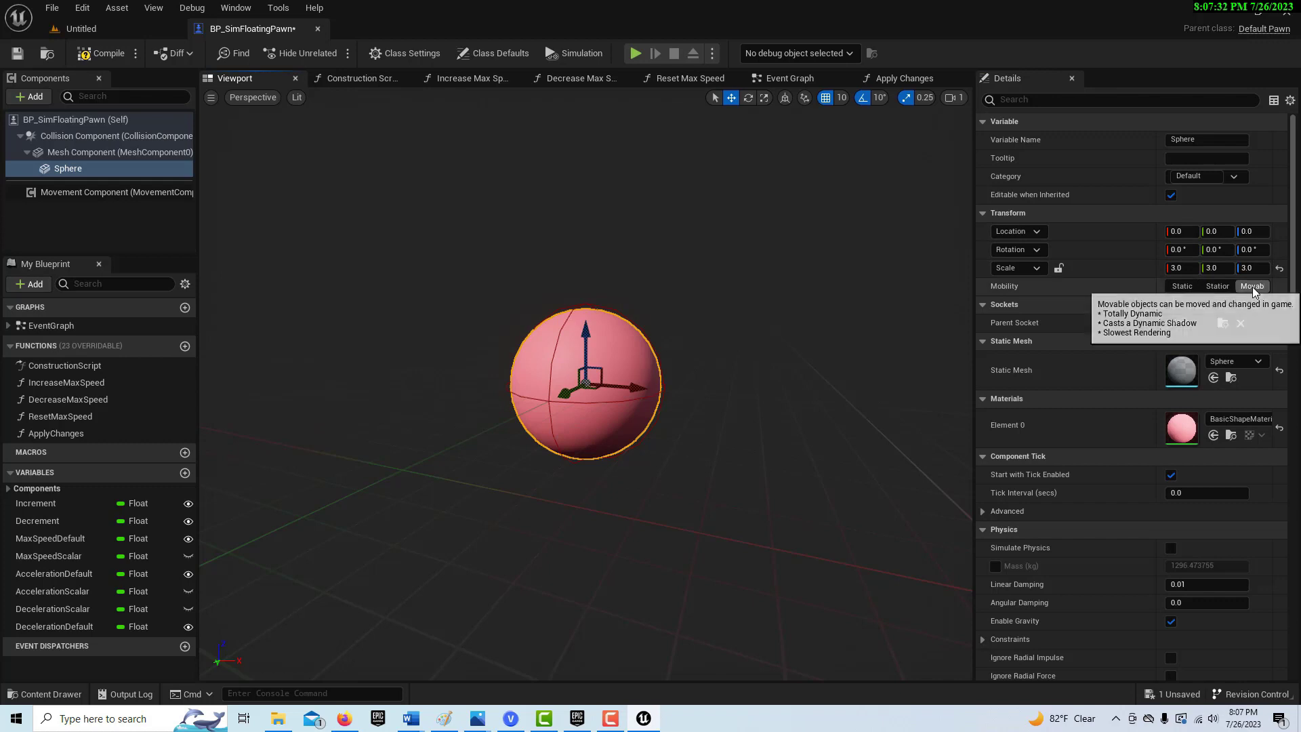
Compile and save BP_SimFloatingPawn with its Movable Sphere, then return to the Untitled level.
left_click(81, 54)
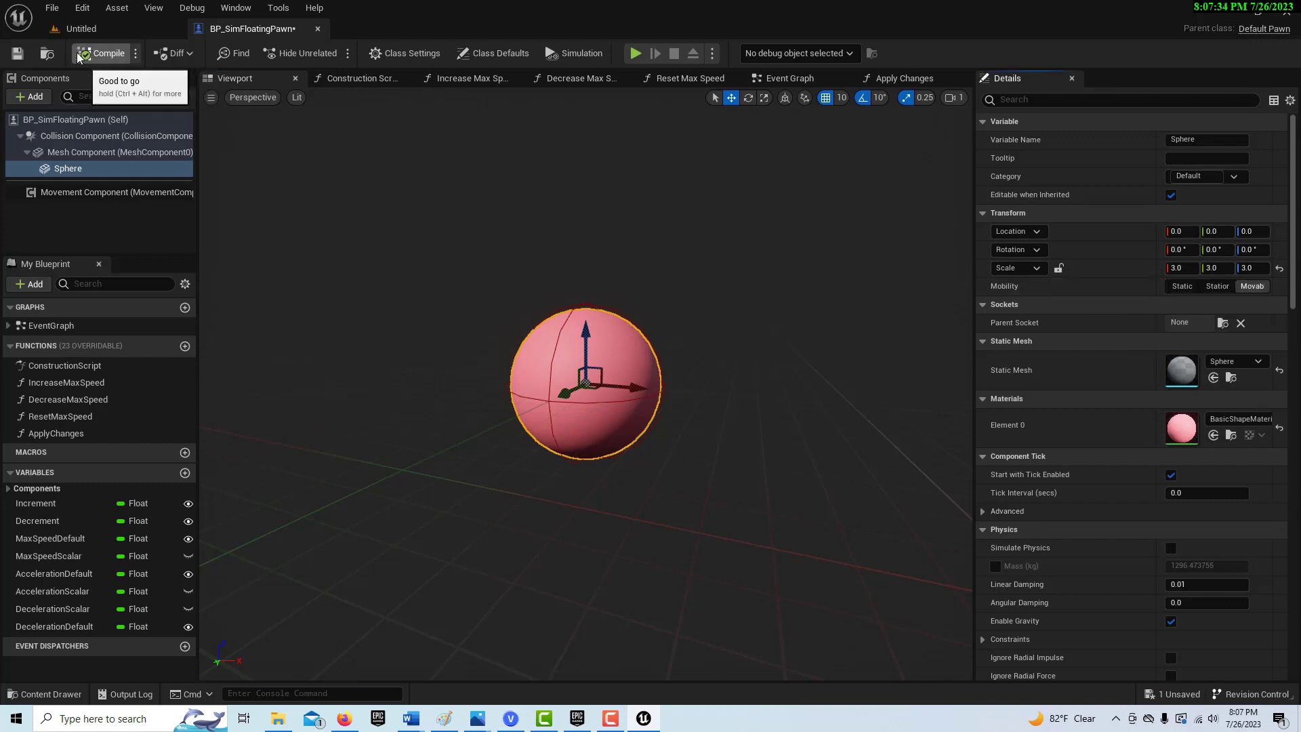
left_click(17, 53)
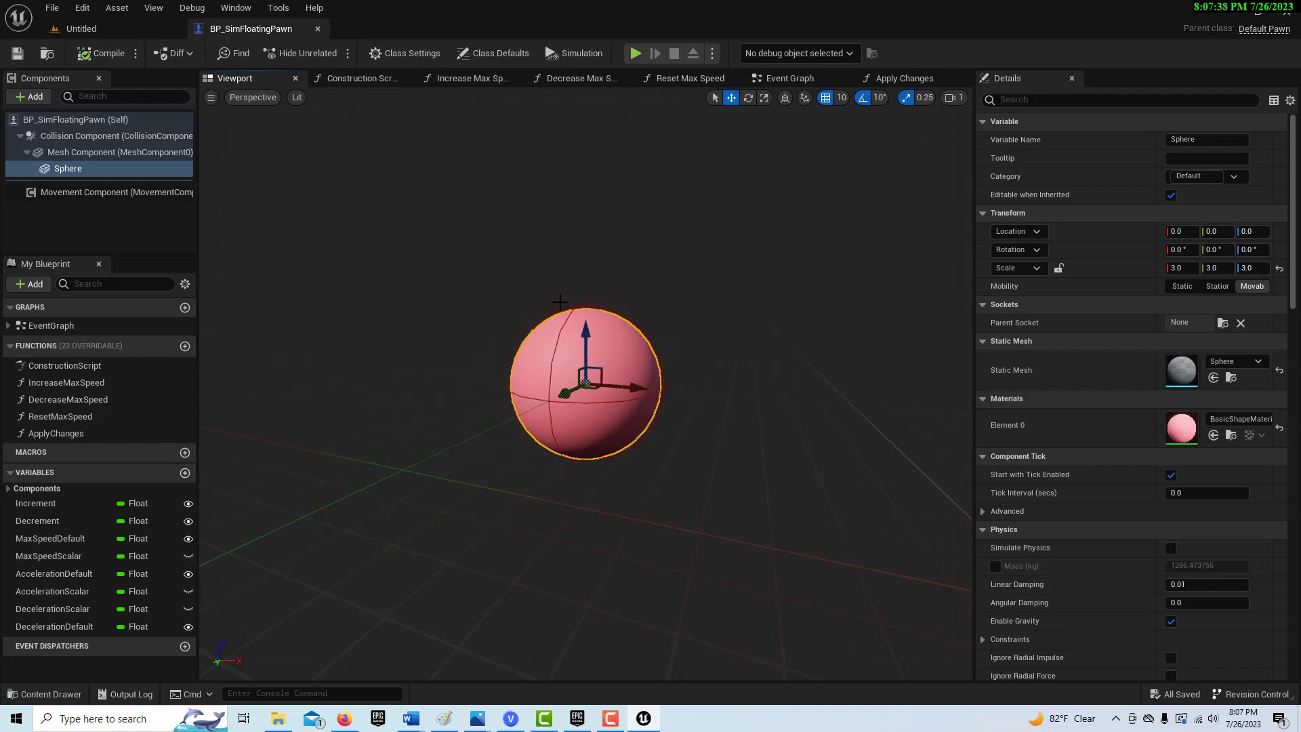
left_click(101, 29)
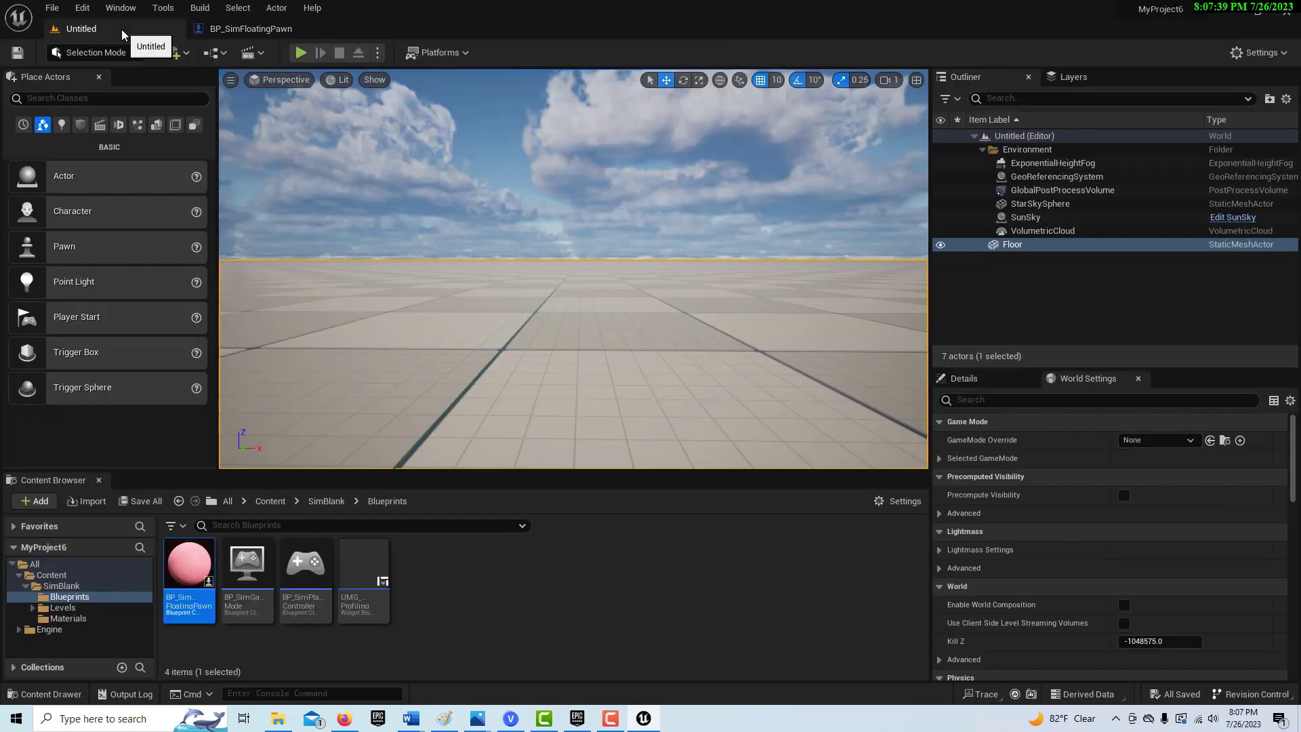
left_click(301, 52)
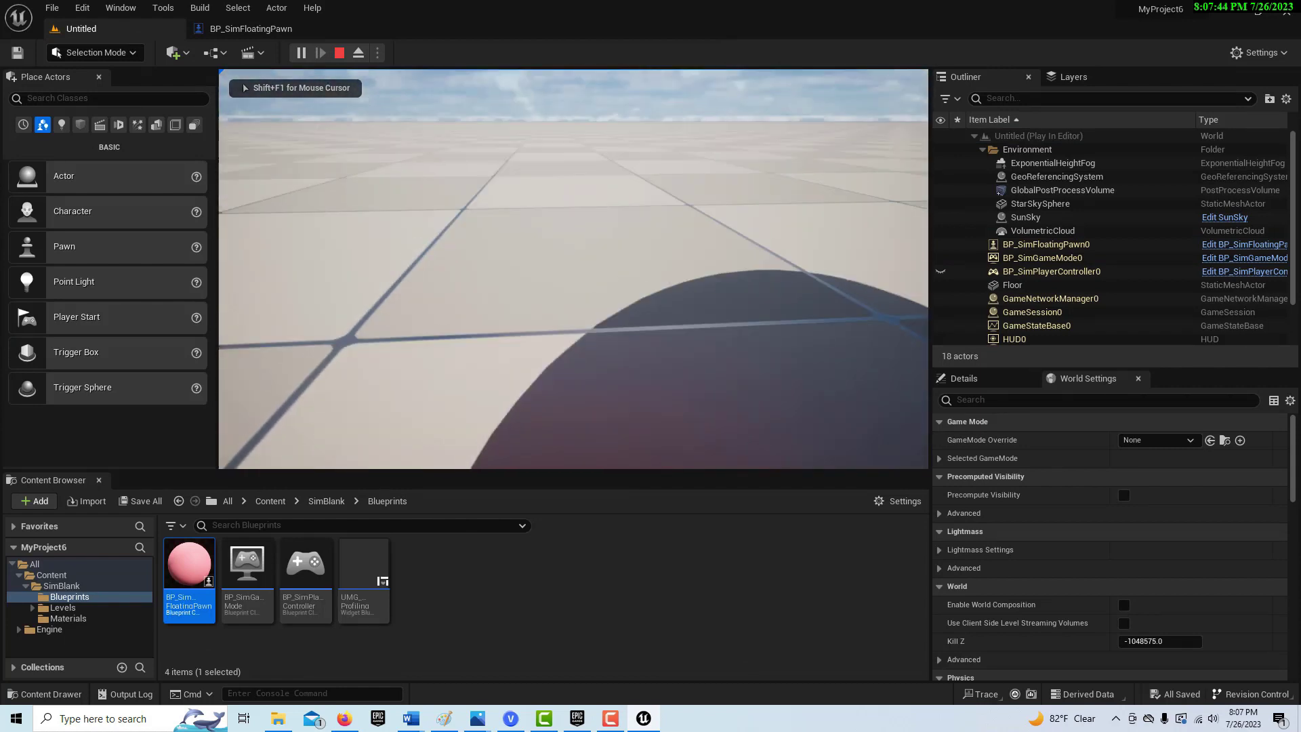
key("w")
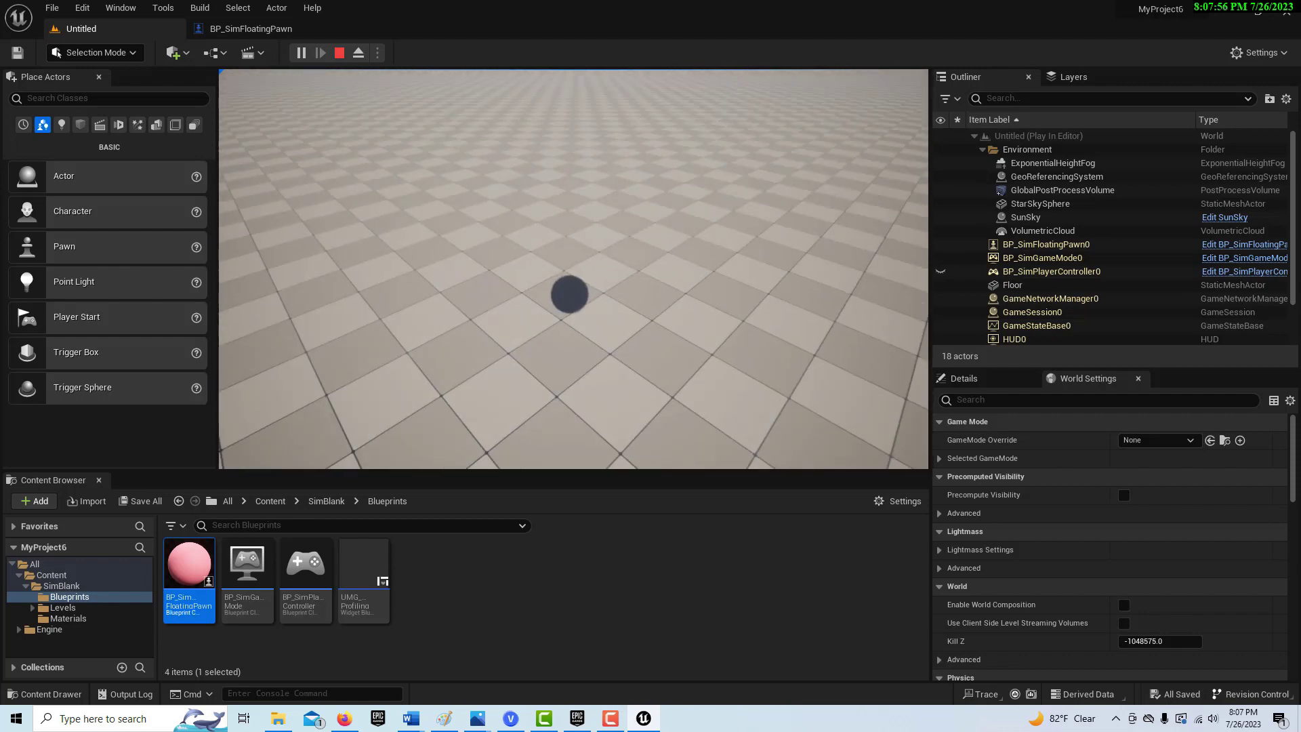
key("Escape")
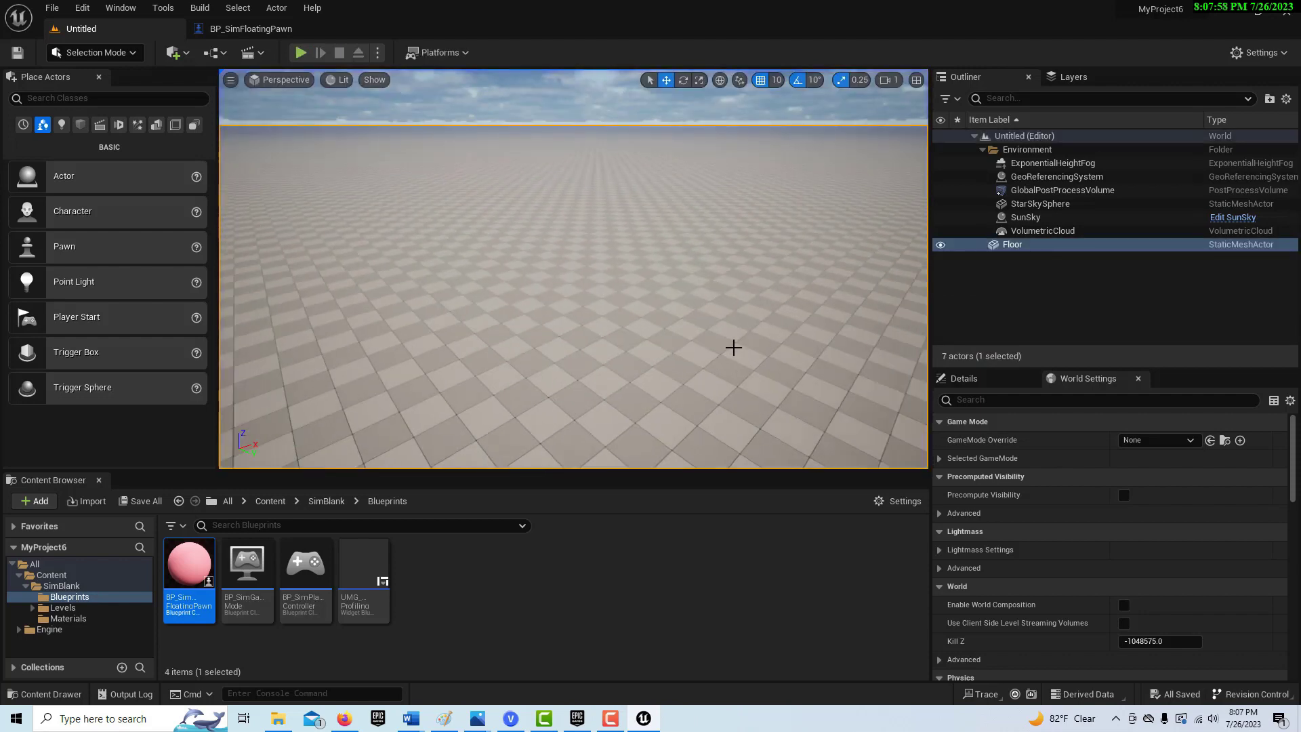
right_click_drag(721, 361, 712, 361)
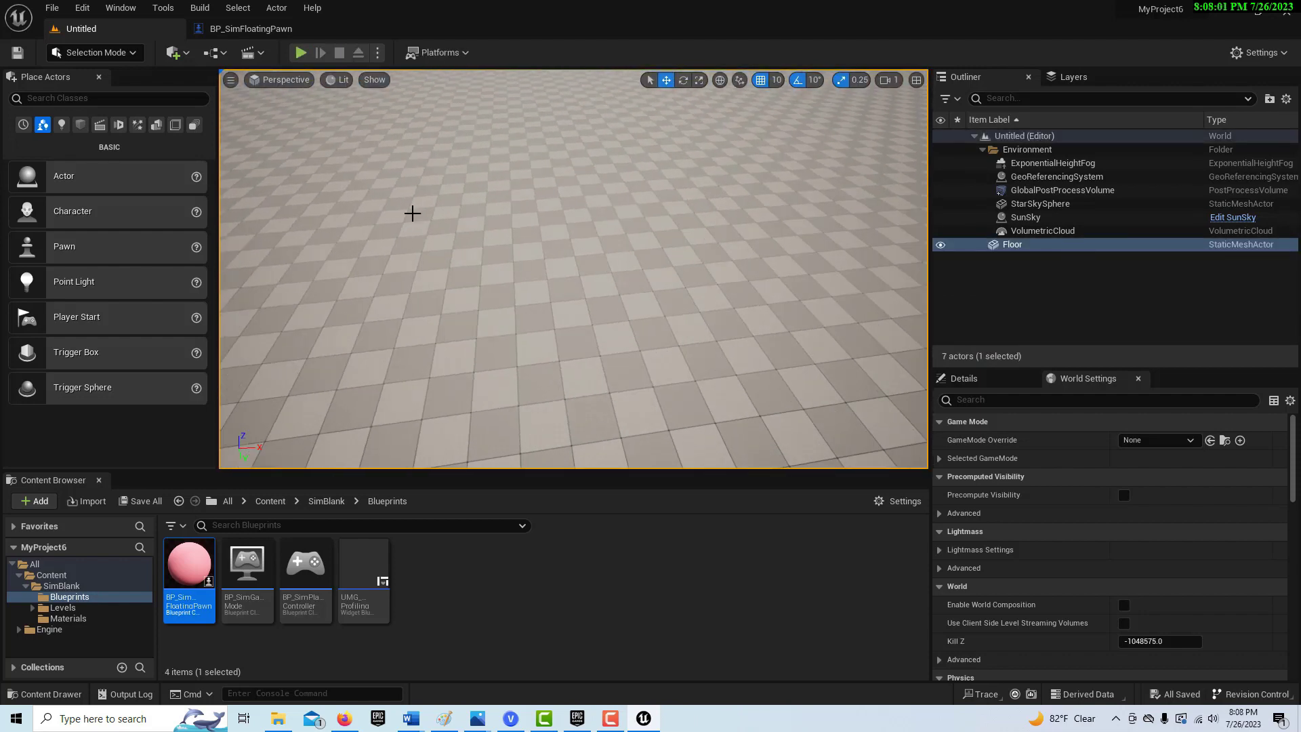
left_click(301, 52)
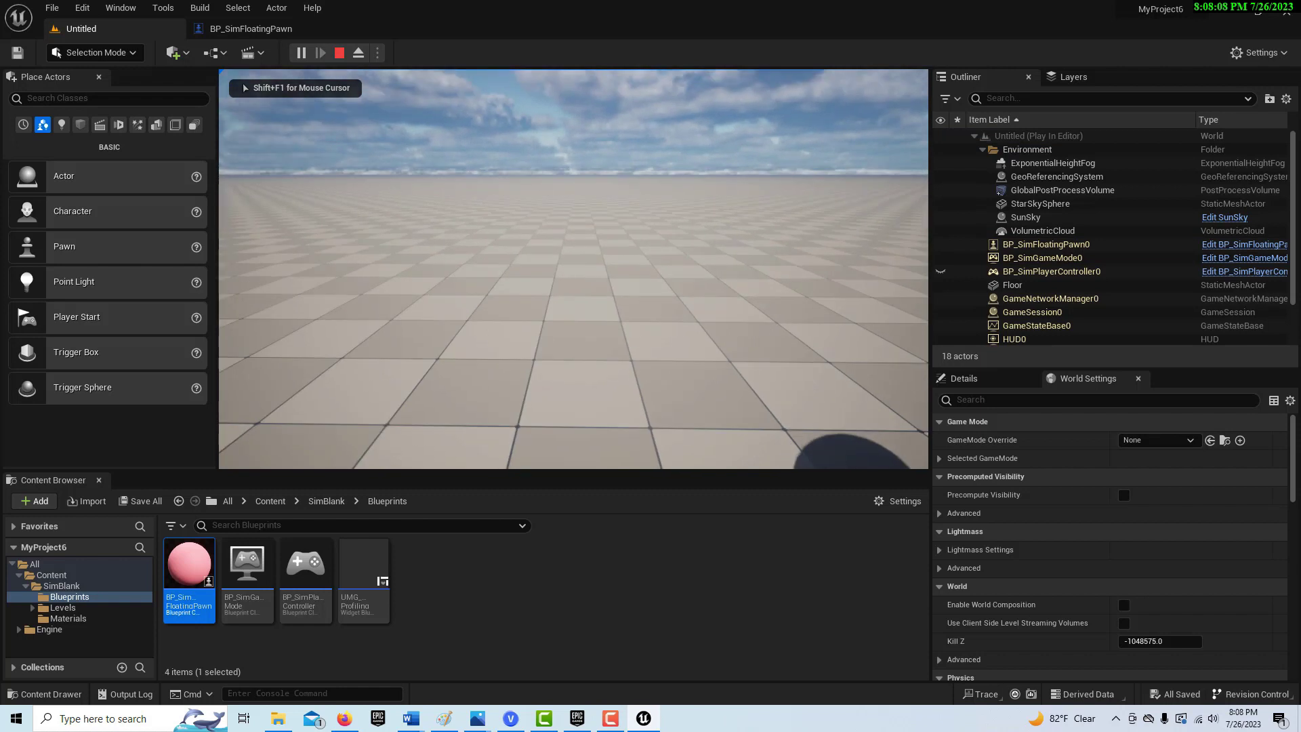
key("Escape")
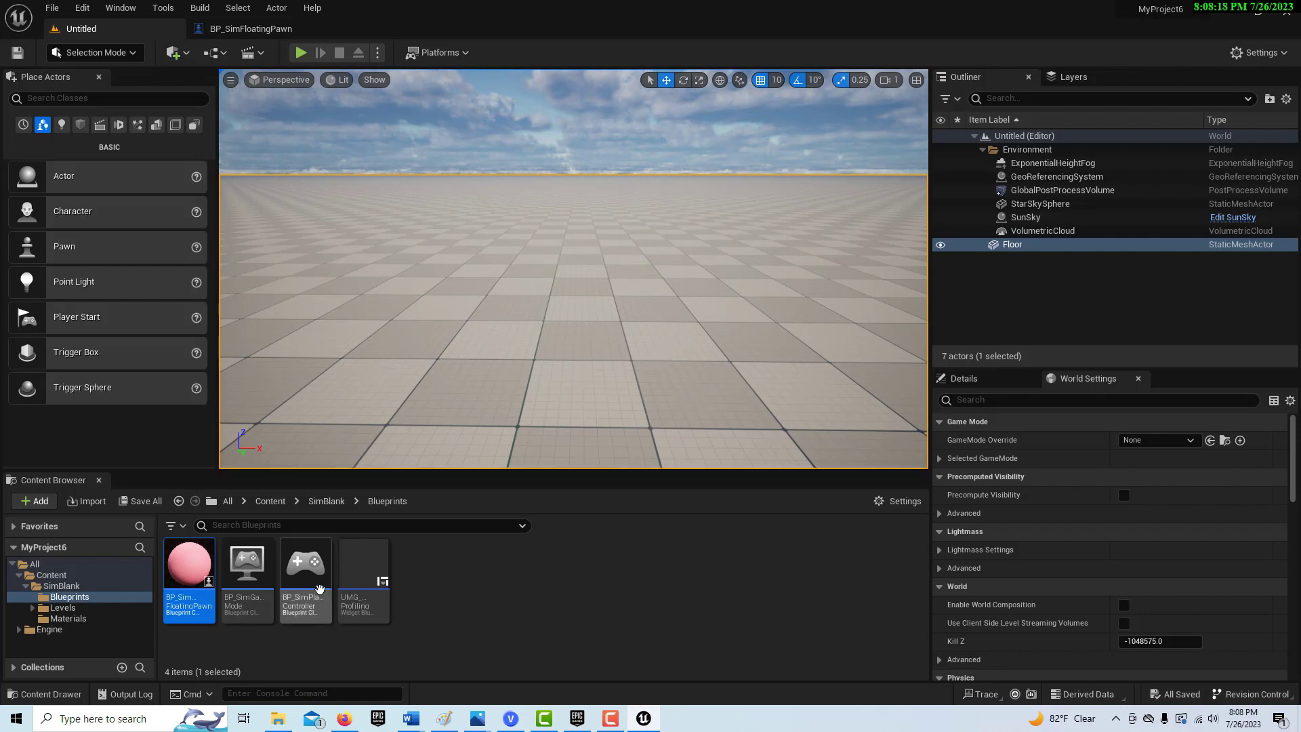
Open BP_SimPlayerController's Event Graph and inspect its Time of Day section.
double_click(309, 577)
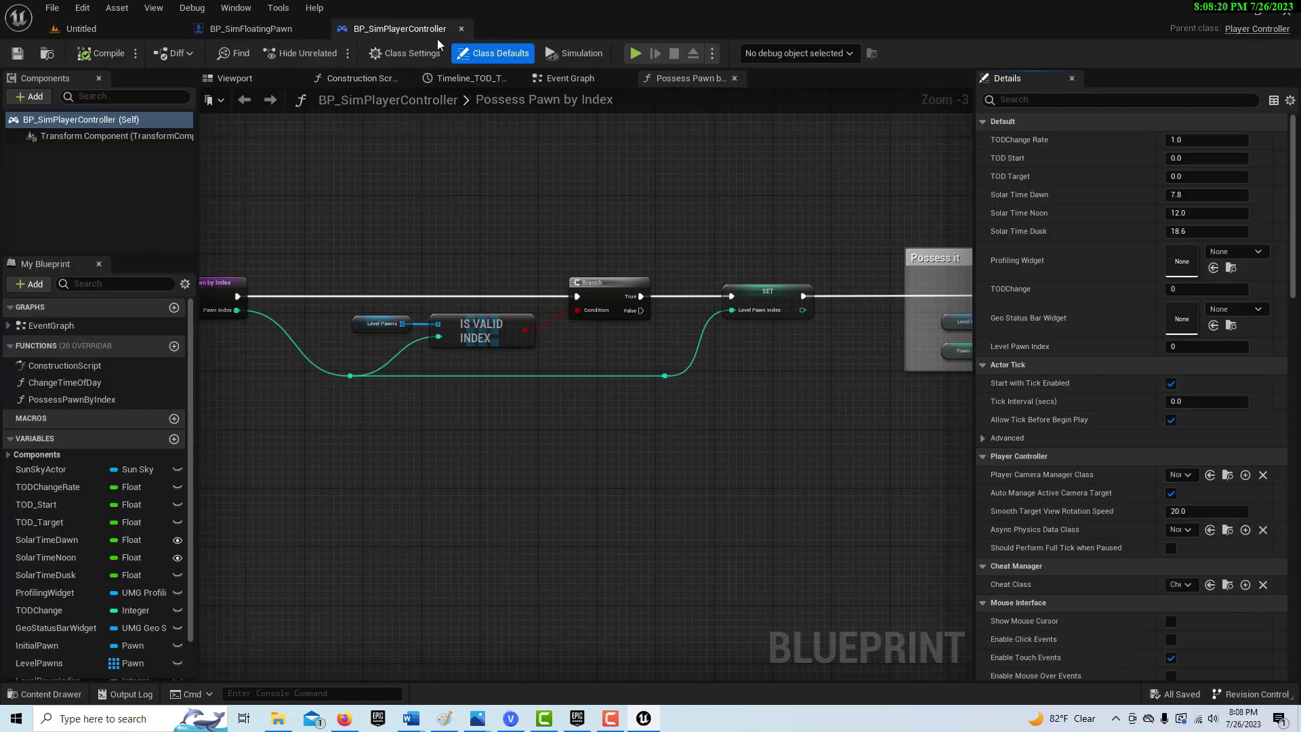
left_click(579, 80)
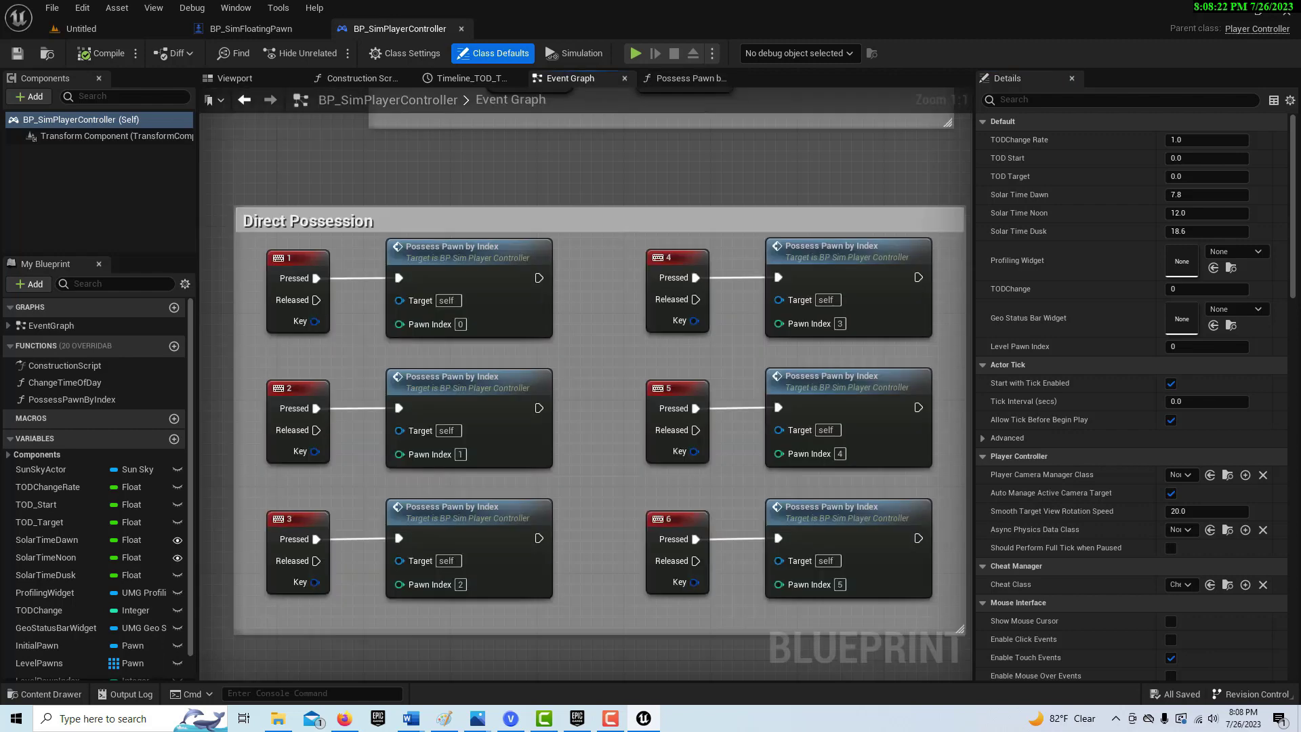
scroll(630, 478, "down", 2)
scroll(625, 487, "down", 3)
right_click_drag(477, 546, 792, 488)
scroll(780, 490, "up", 4)
right_click_drag(658, 340, 1027, 583)
right_click_drag(613, 519, 761, 661)
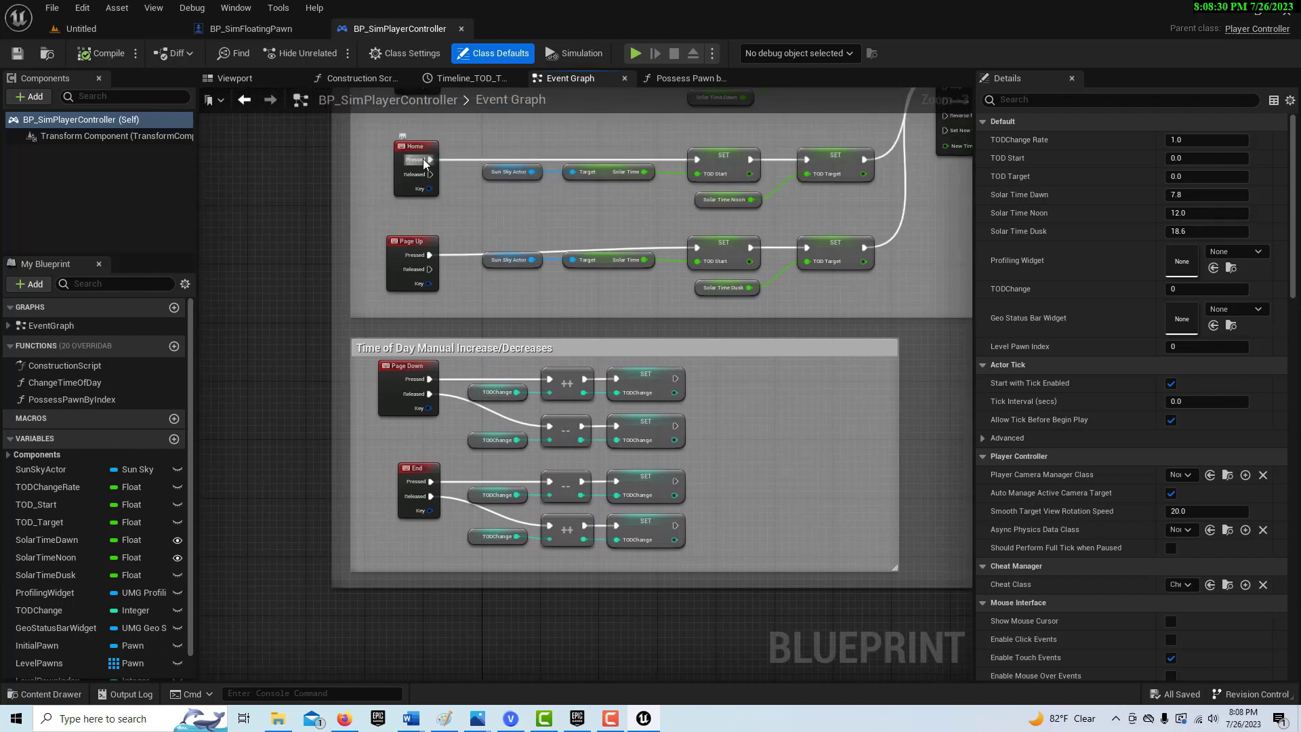
right_click_drag(540, 182, 531, 311)
scroll(530, 344, "down", 1)
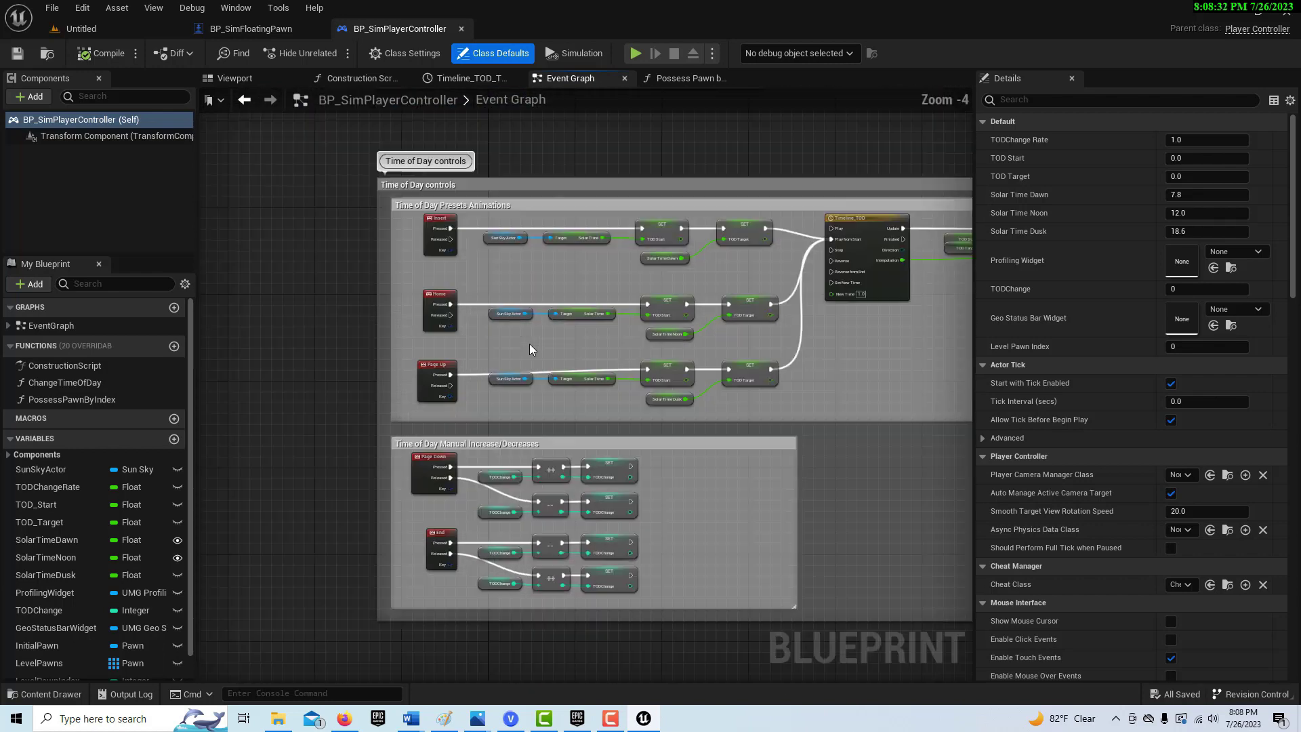
scroll(673, 469, "up", 1)
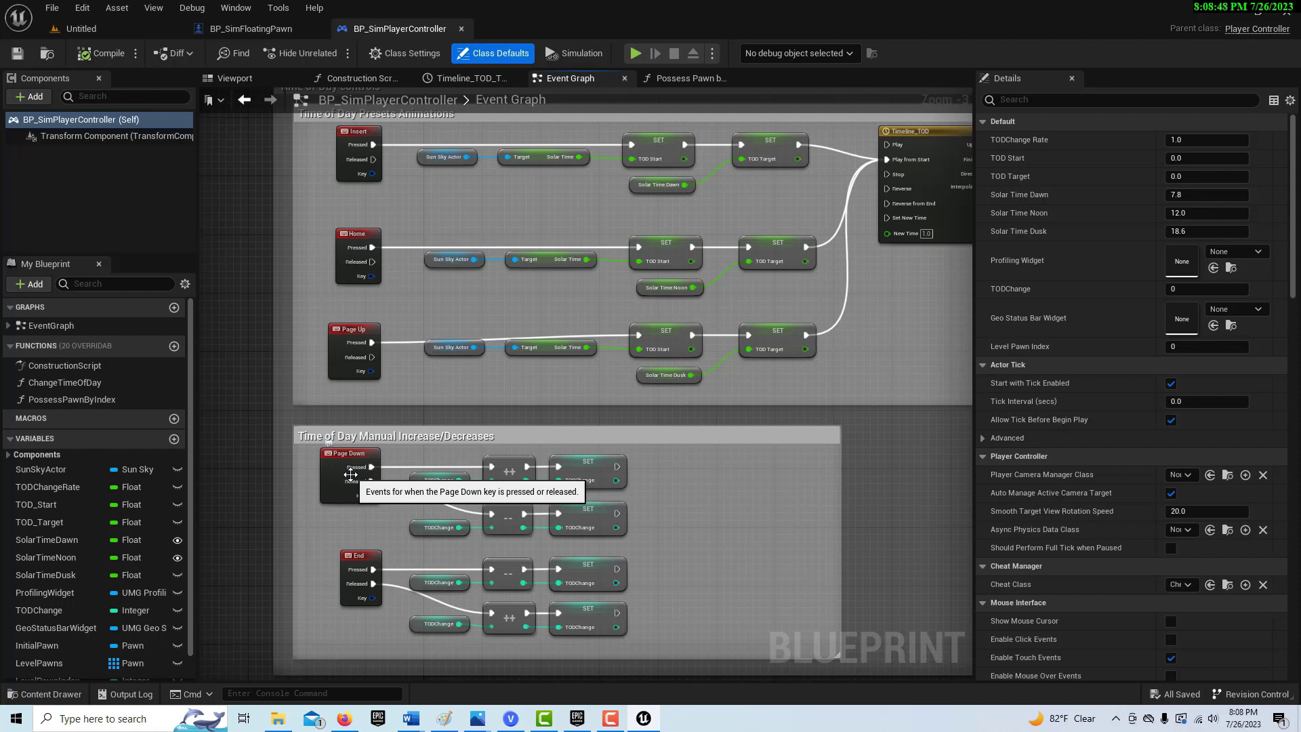
Inspect the Pawn Control Logic, Possess, Direct Possession and Widgets Toggle sections, then return to the level.
right_click_drag(884, 534, 219, 611)
right_click_drag(514, 589, 53, 589)
right_click_drag(635, 450, 638, 528)
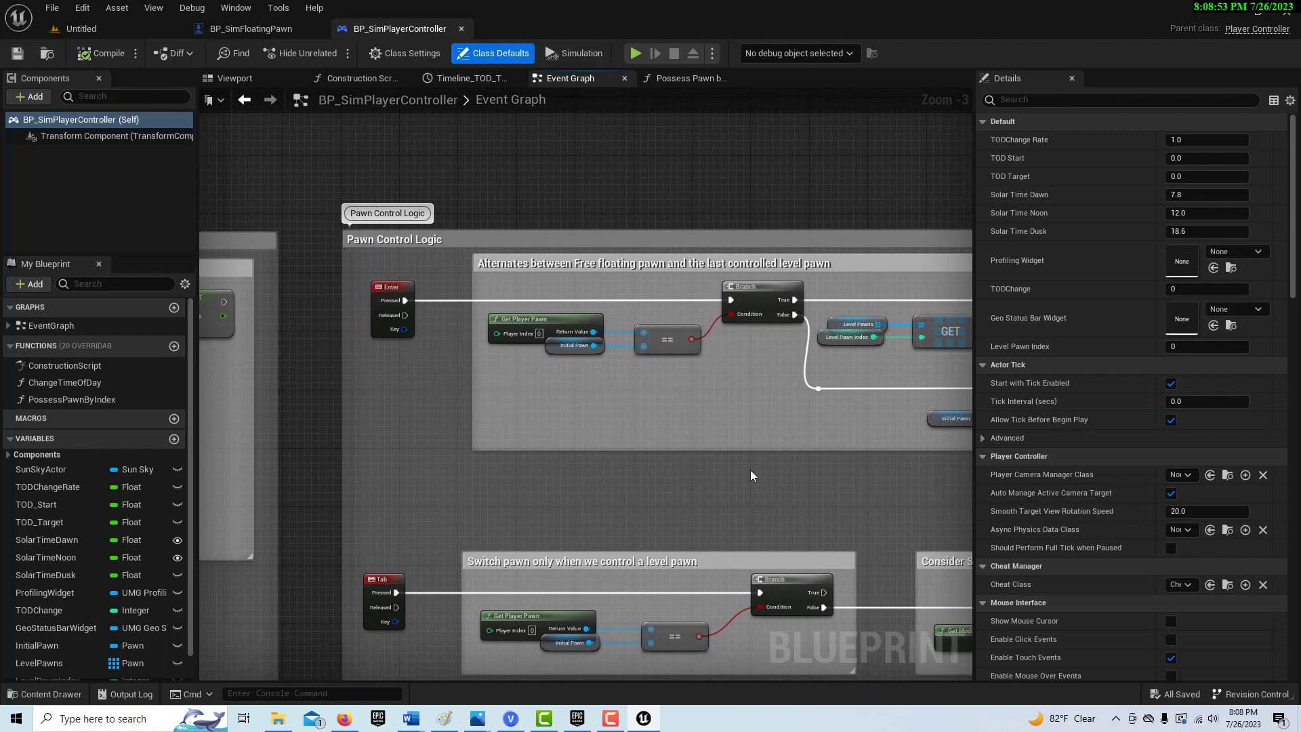
right_click_drag(751, 475, 434, 338)
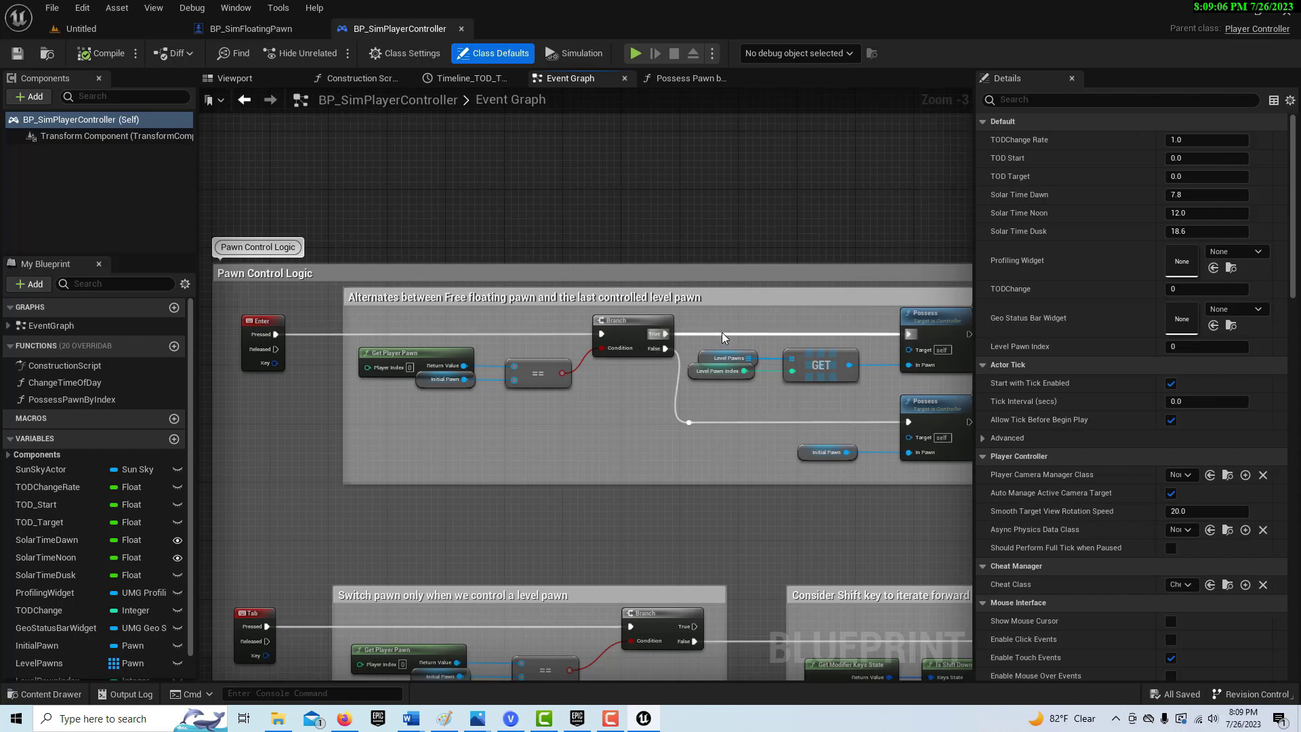
right_click_drag(534, 502, 739, 263)
scroll(418, 395, "down", 1)
right_click_drag(355, 641, 1169, 172)
right_click_drag(674, 512, 672, 514)
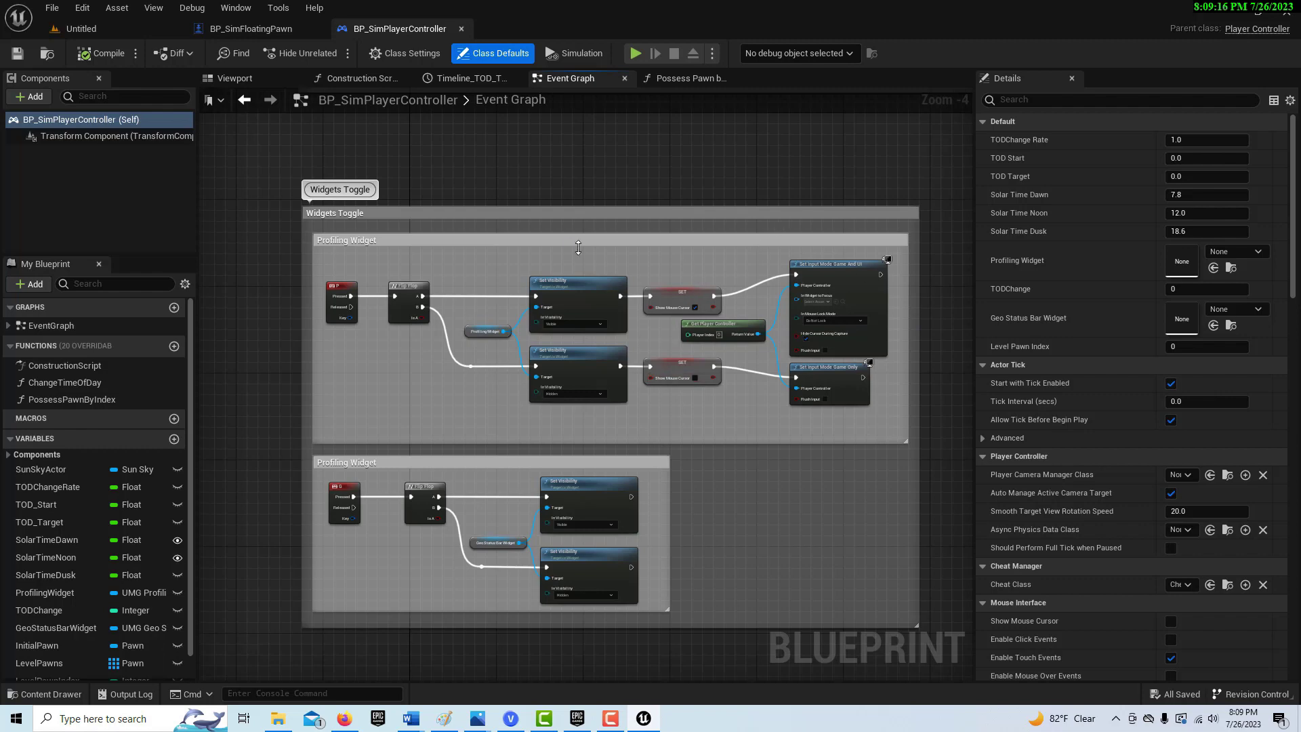
scroll(649, 469, "up", 2)
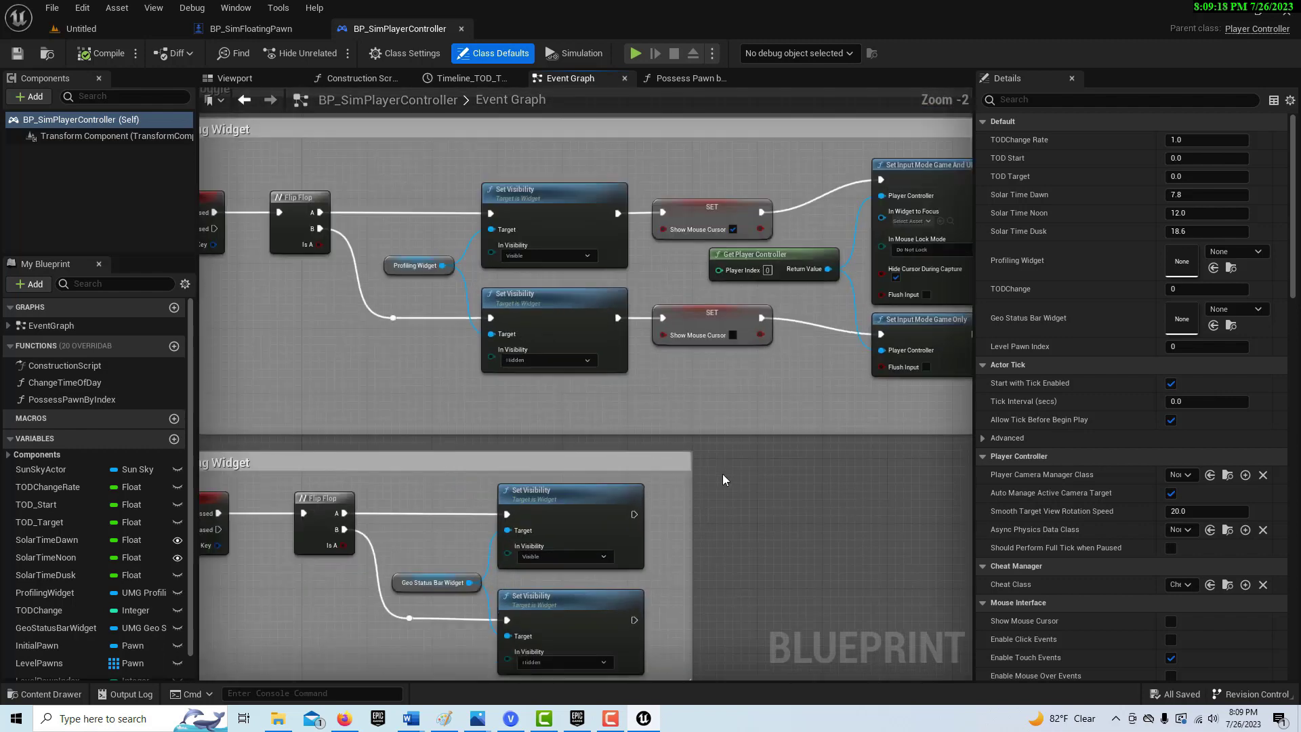
right_click_drag(722, 473, 835, 398)
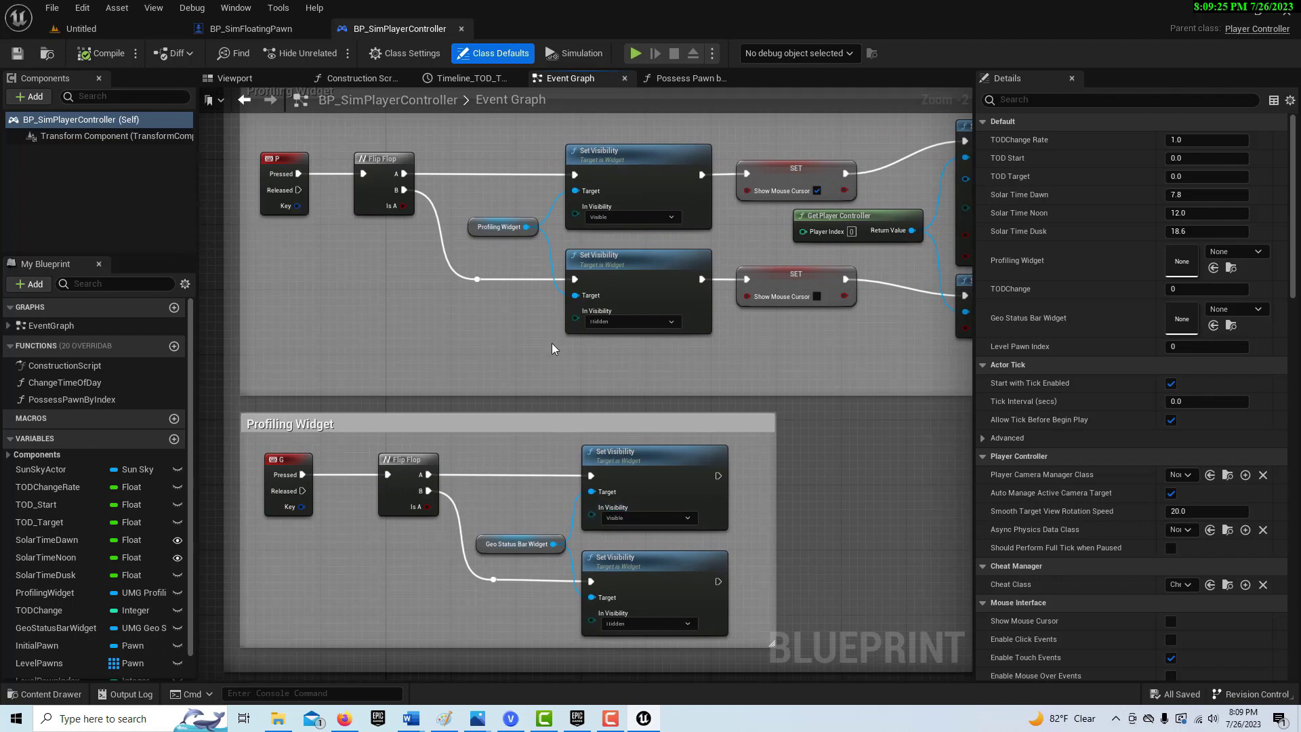
left_click(101, 29)
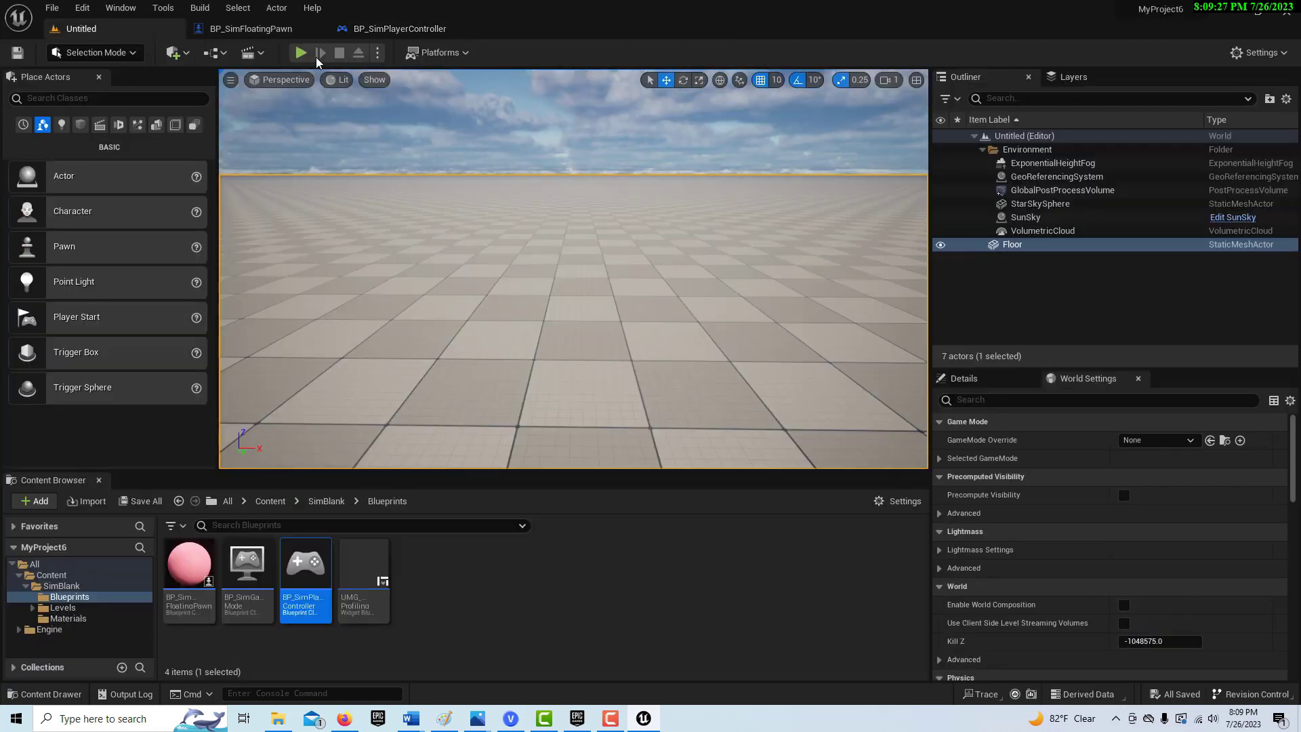
Start play-in-editor and toggle Unit, Engine, Scene Rendering, Game and GPU stats from the profiling menu.
left_click(301, 53)
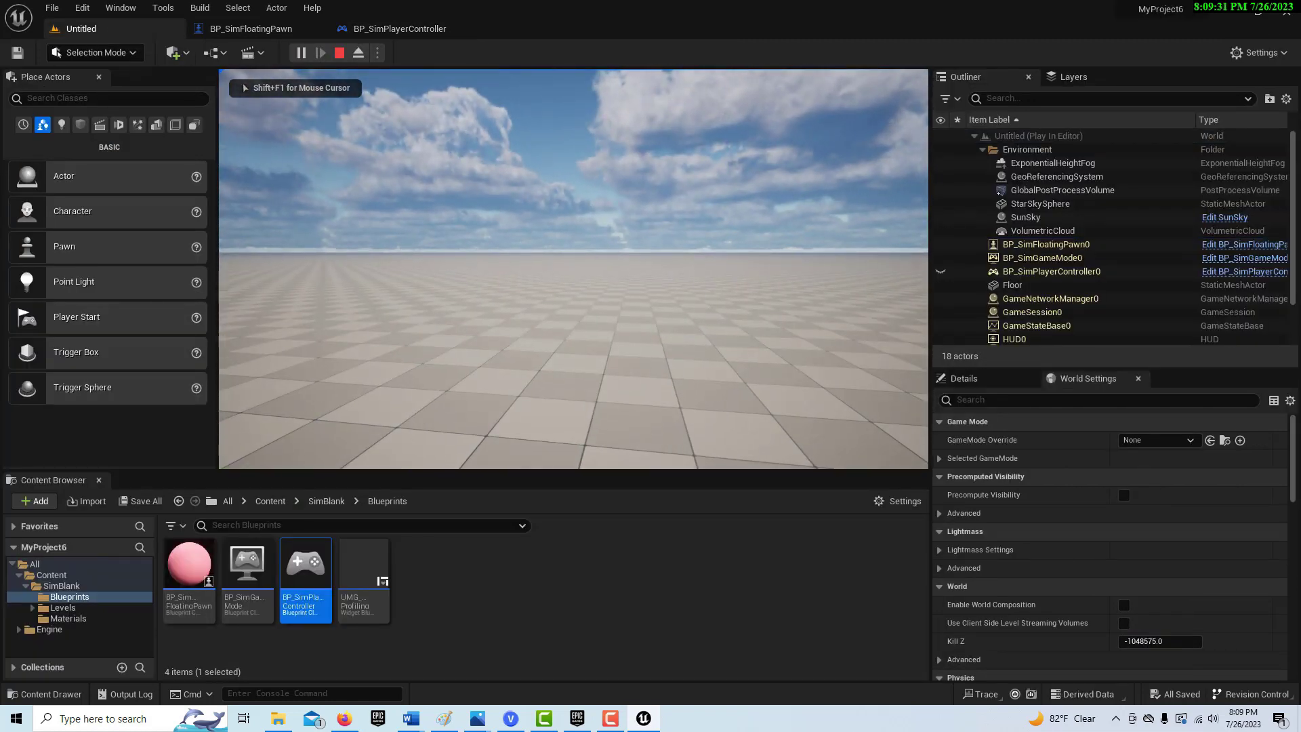
key("p")
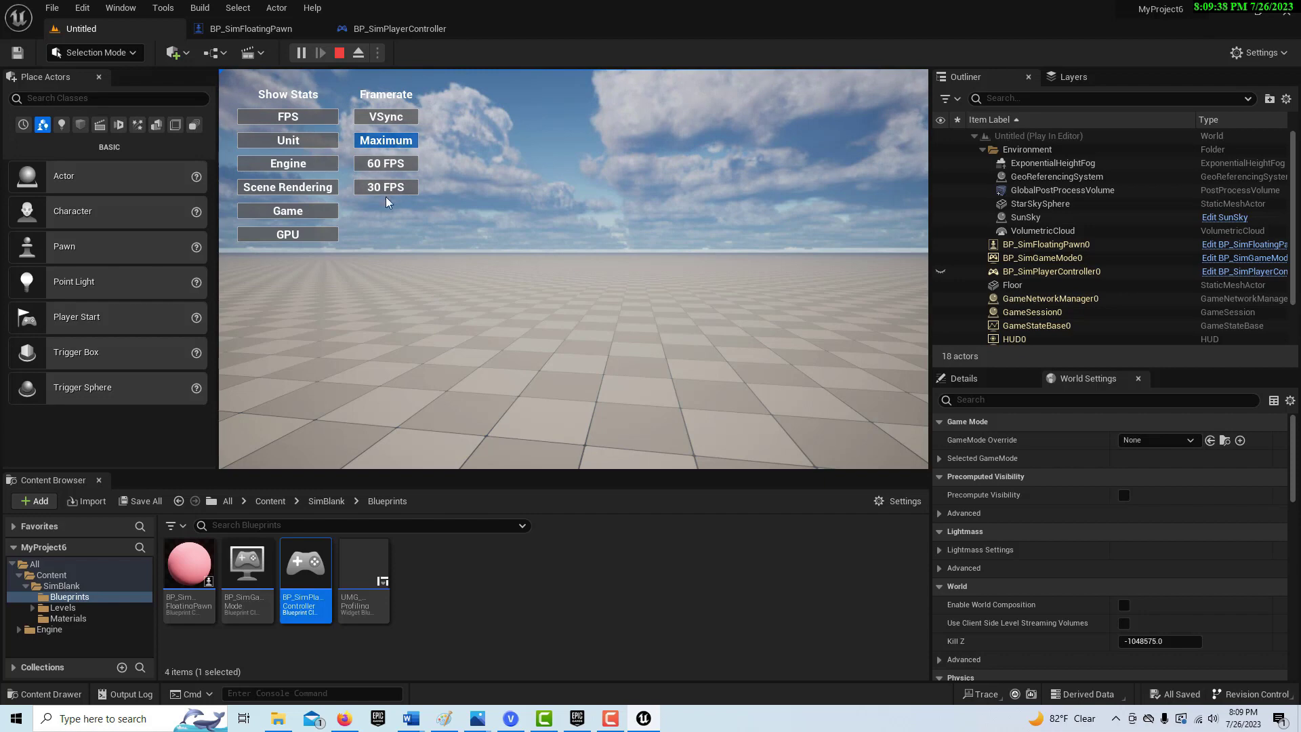
left_click(295, 141)
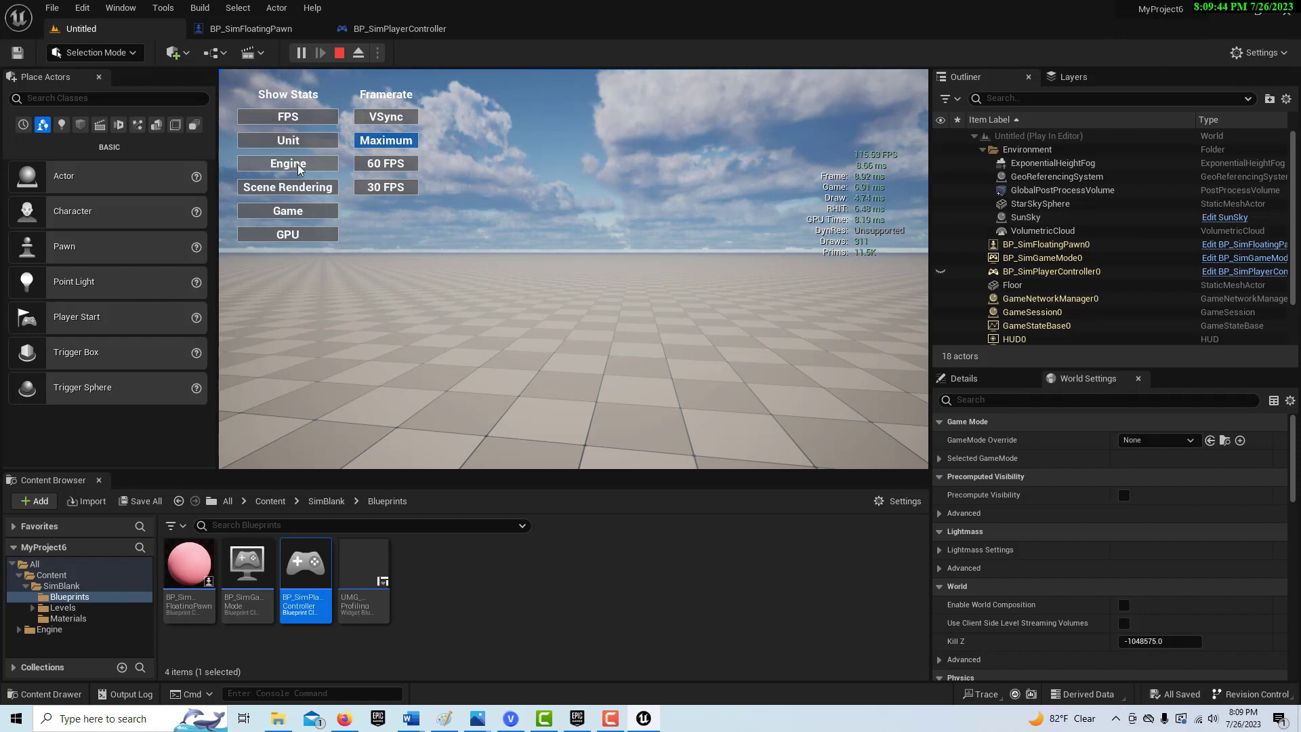
left_click(299, 165)
left_click(298, 167)
left_click(285, 188)
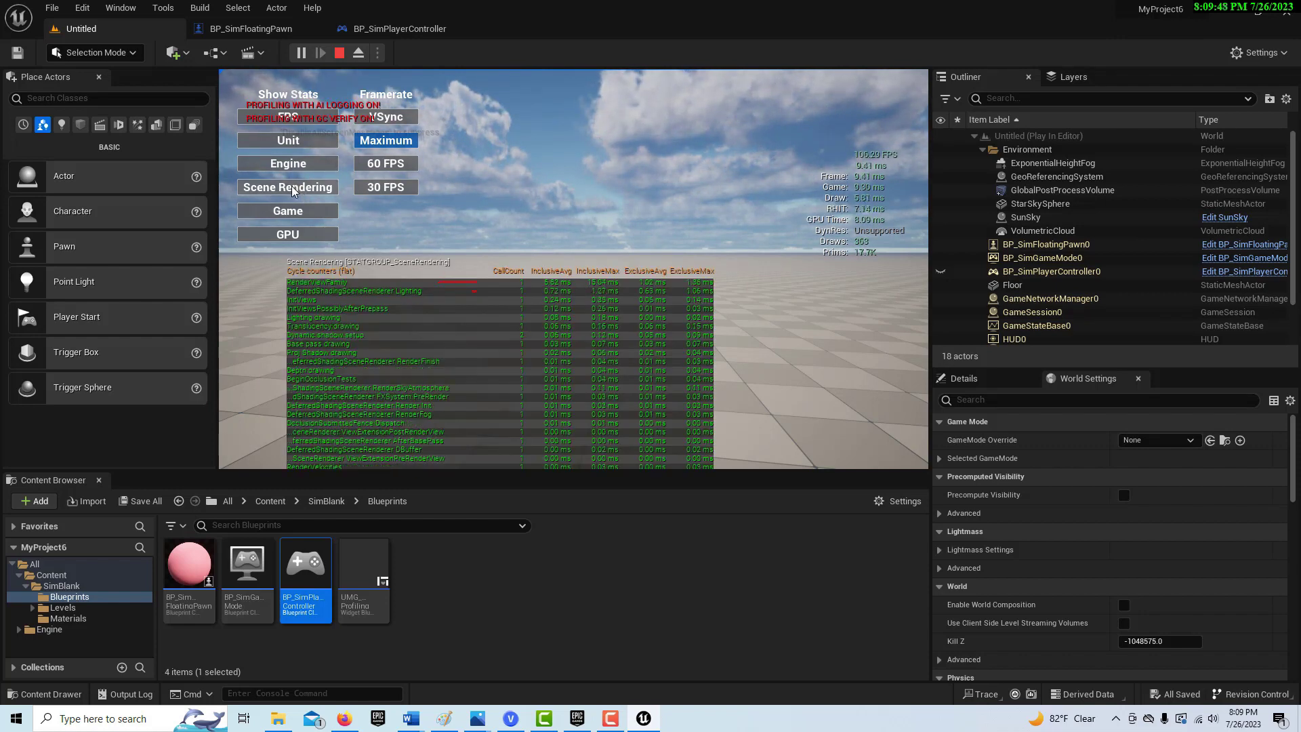
left_click(291, 186)
left_click(290, 216)
left_click(290, 215)
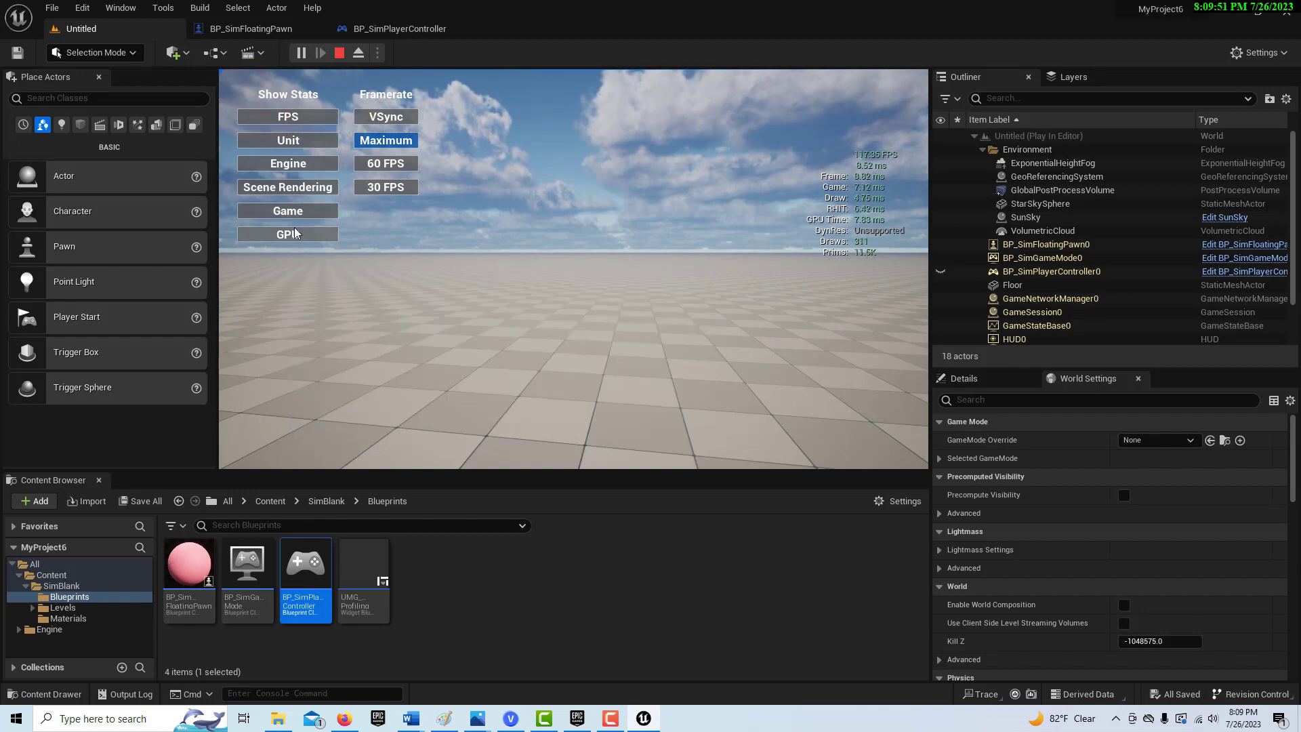
left_click(295, 233)
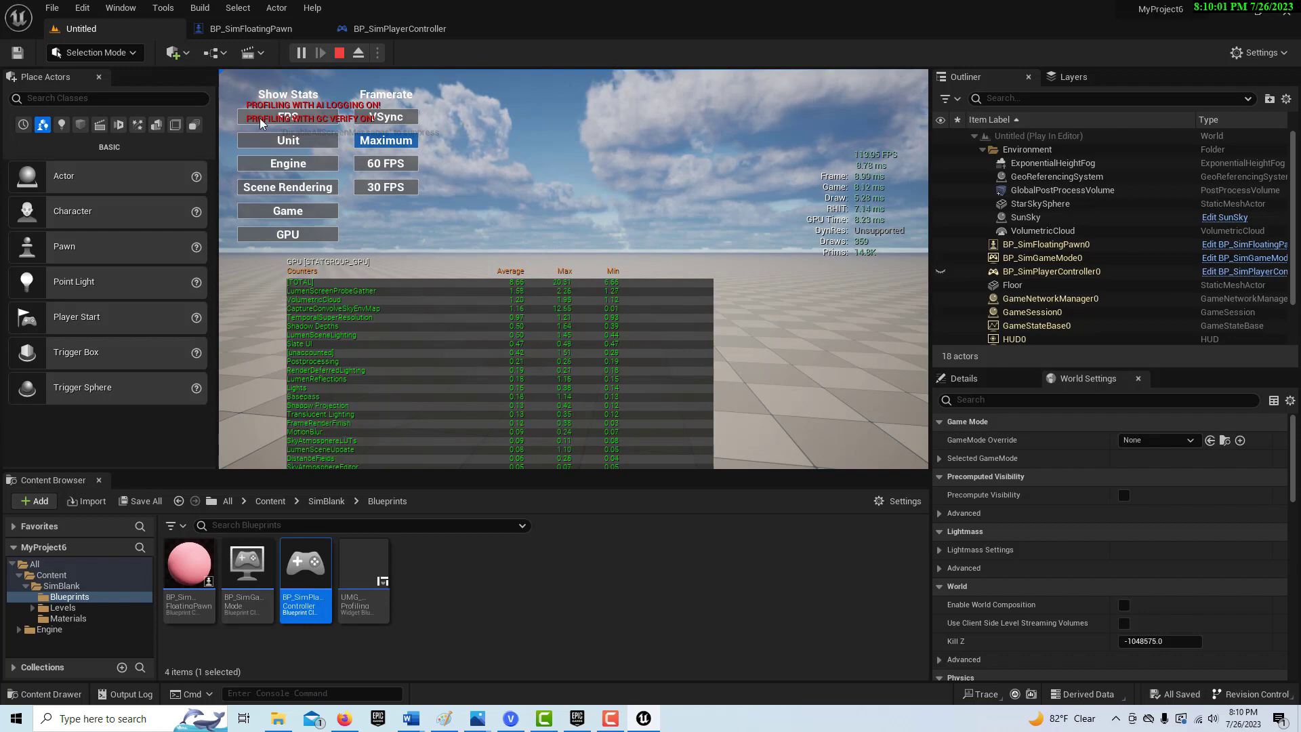
Swap the GPU counters for game cycle counters, then hide those stats.
left_click(606, 131)
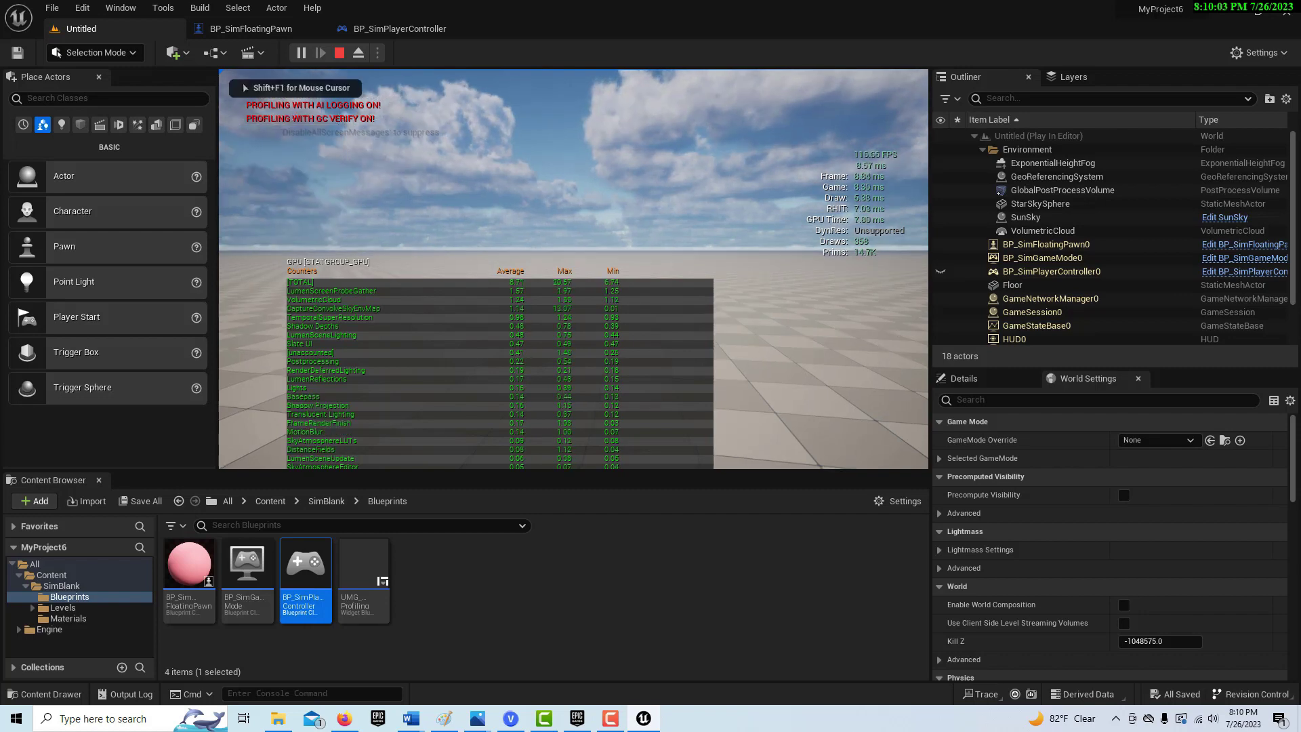
key("shift+F1")
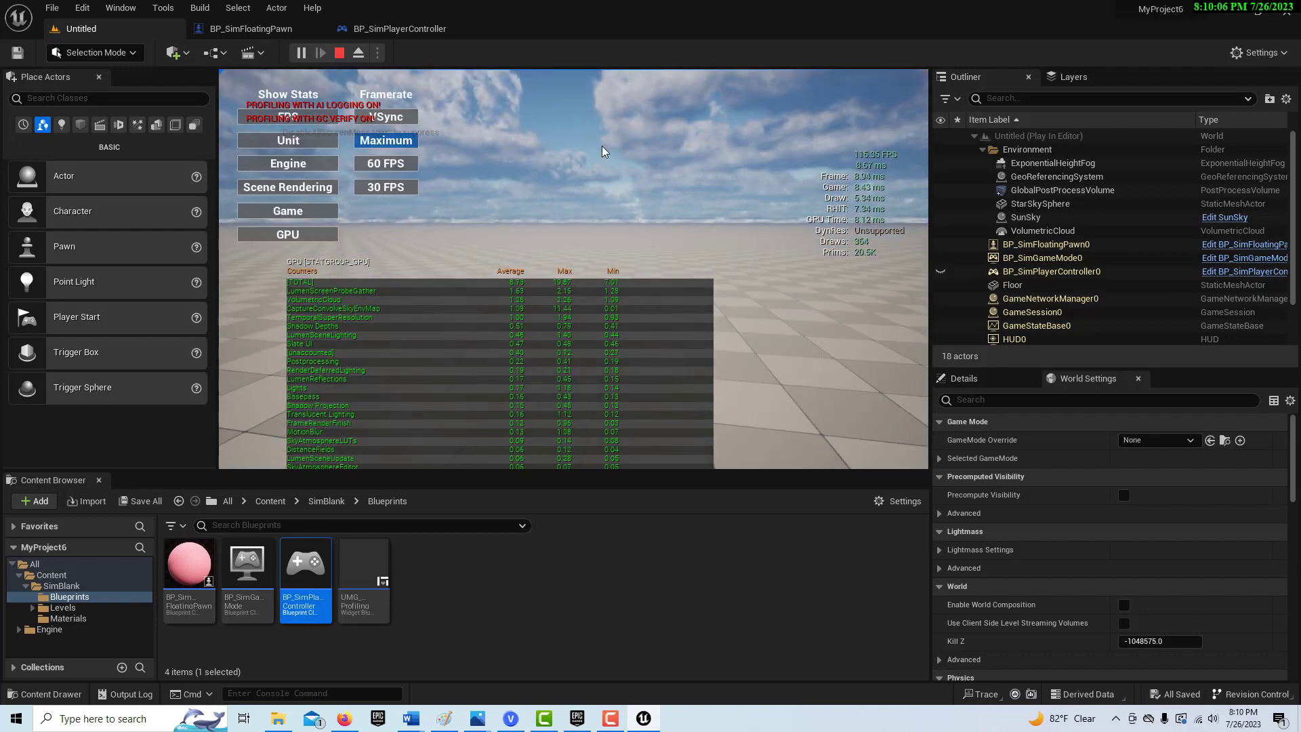
left_click(607, 151)
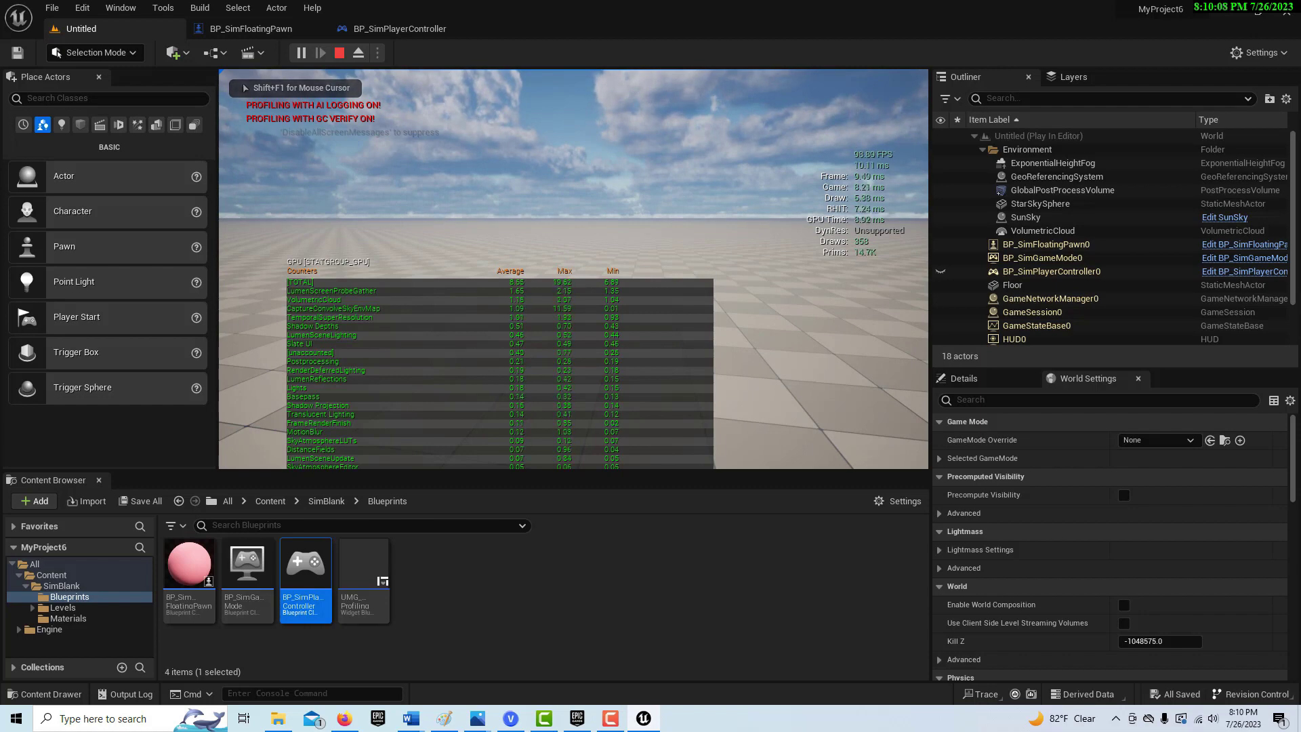
key("Tab")
key("Tab")
key("Tab")
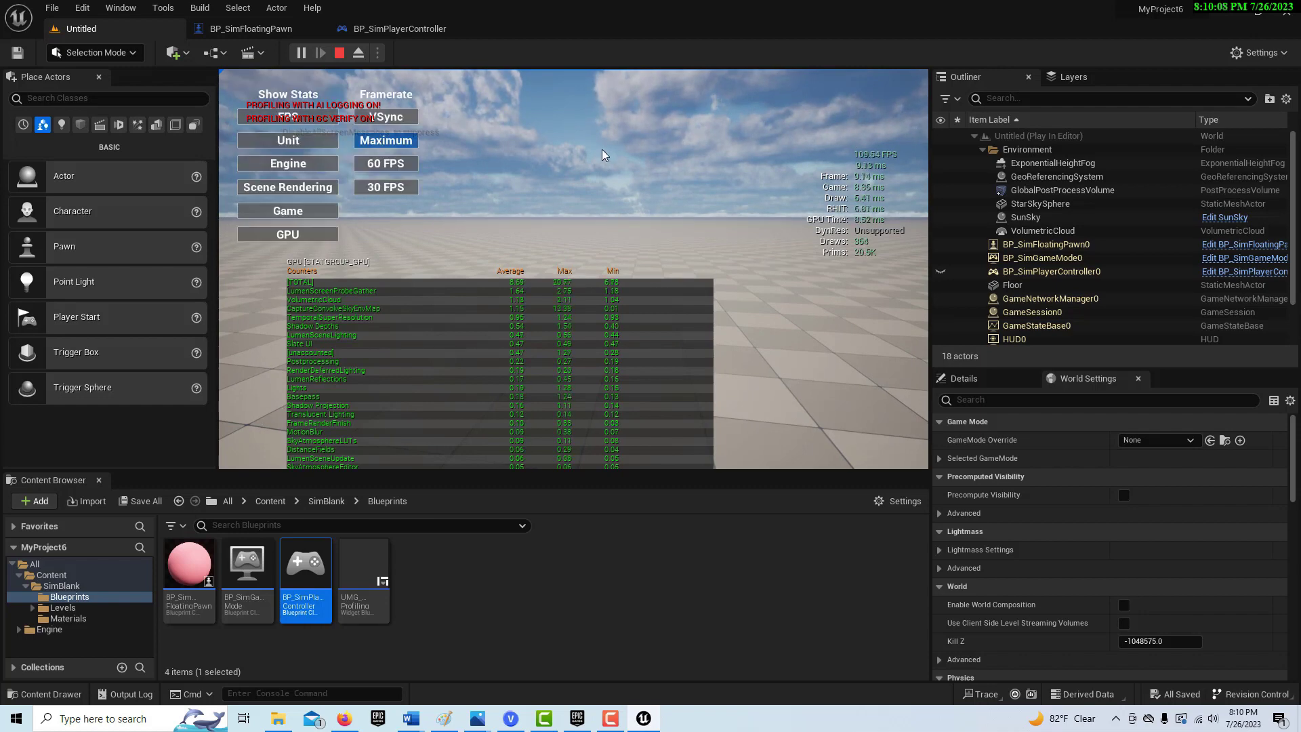
left_click(299, 208)
left_click(304, 234)
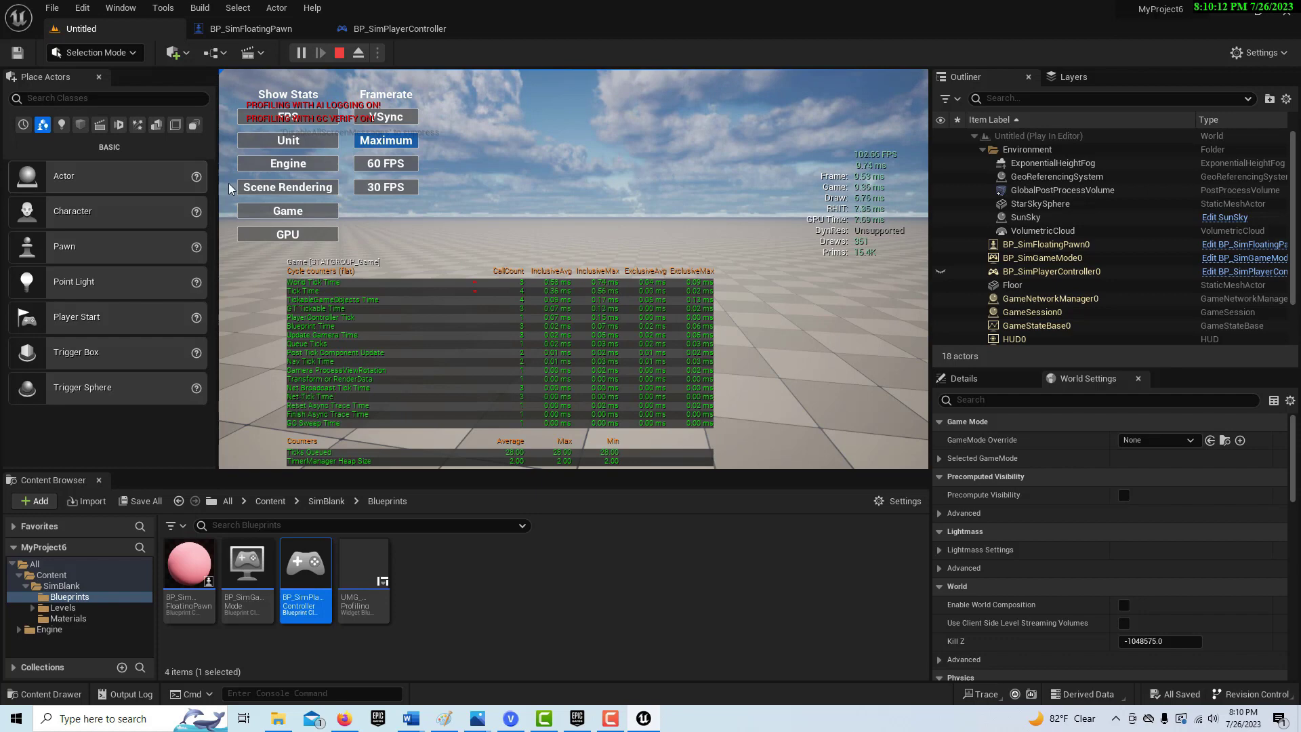
left_click(288, 212)
Look down at the floor and hide the Unit and FPS readouts via the profiling menu.
key("Tab")
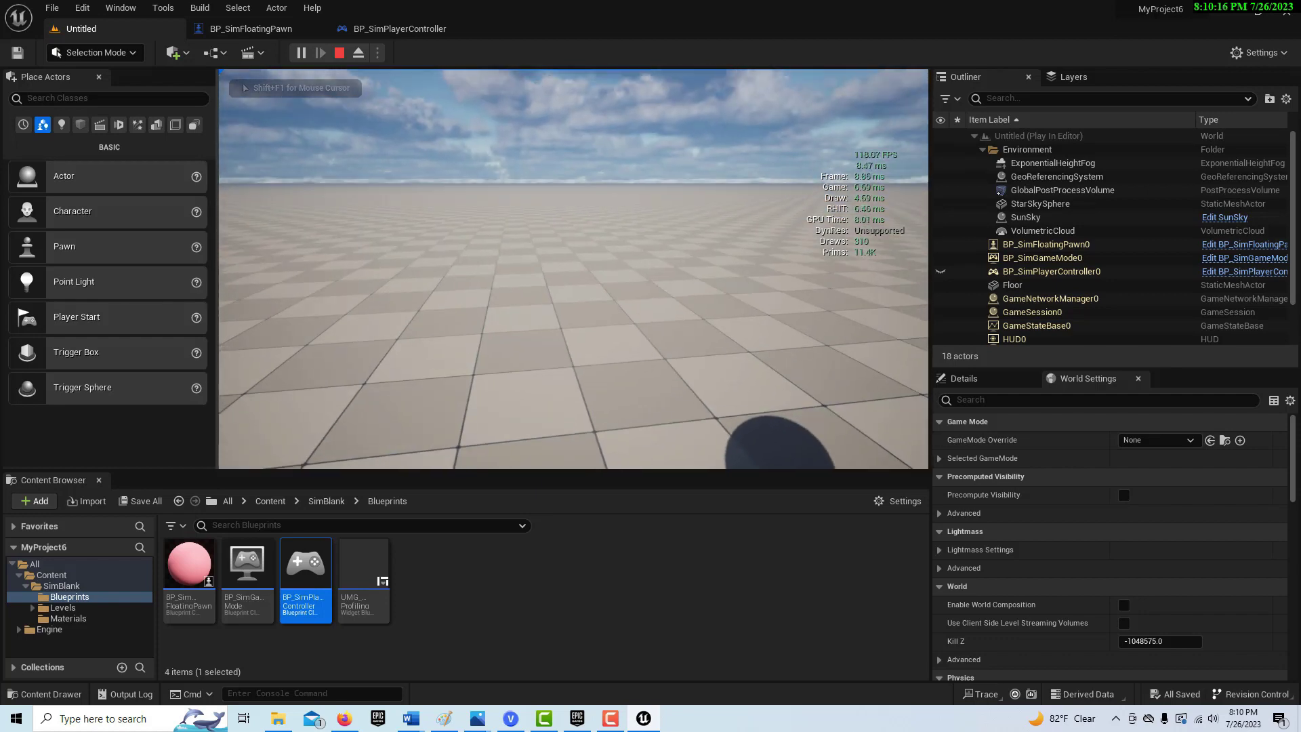
key("g")
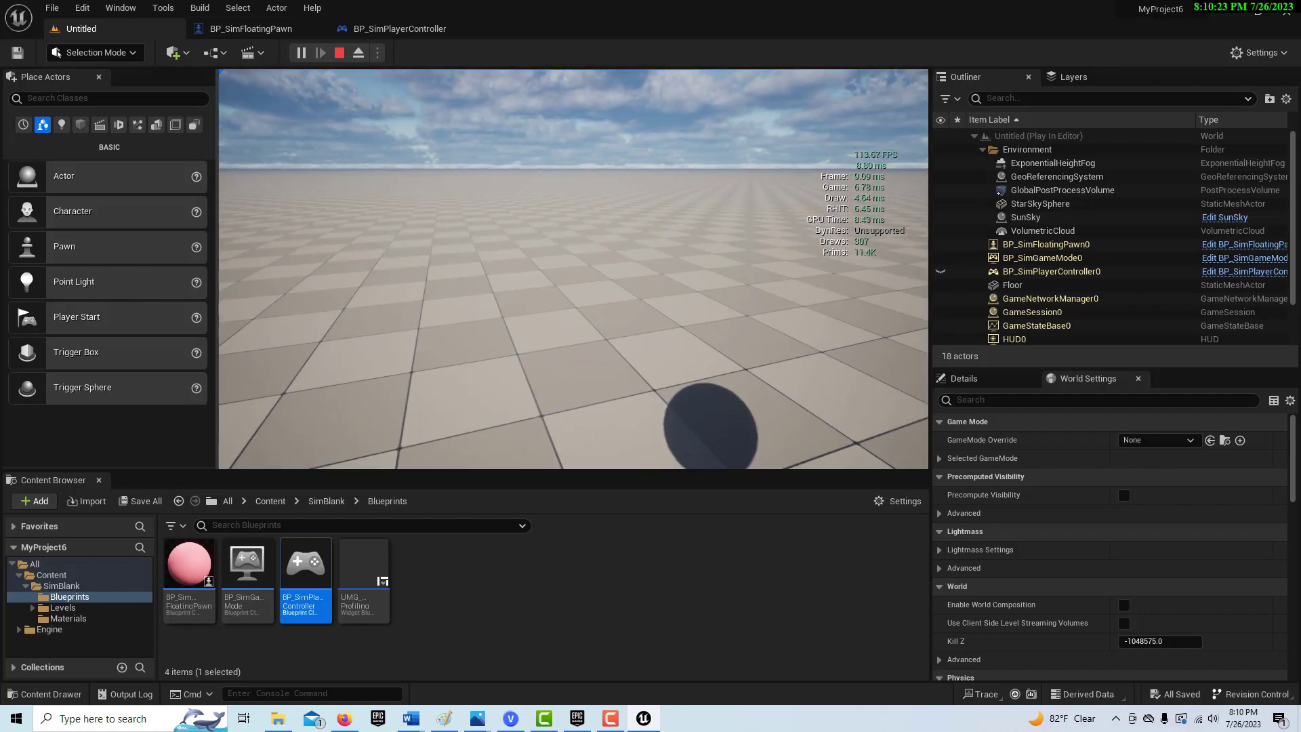
key("p")
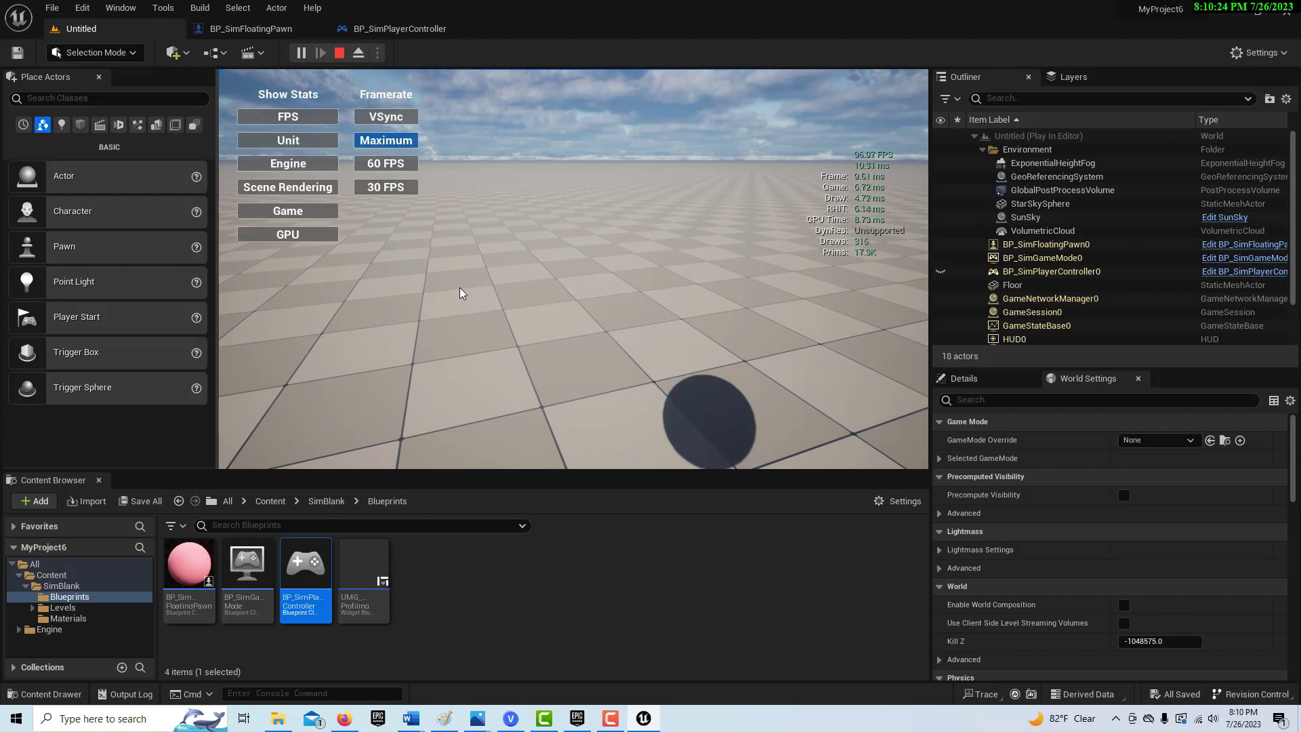
left_click(305, 143)
left_click(303, 121)
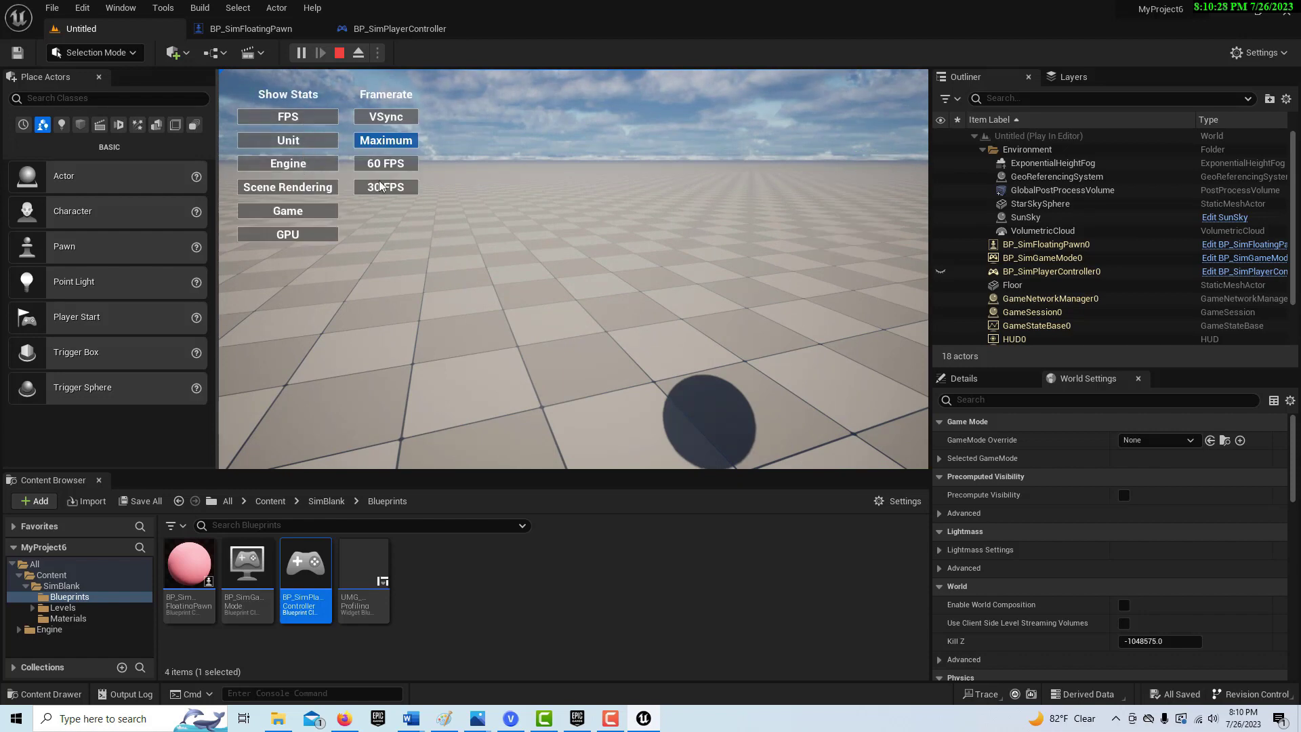
key("Tab")
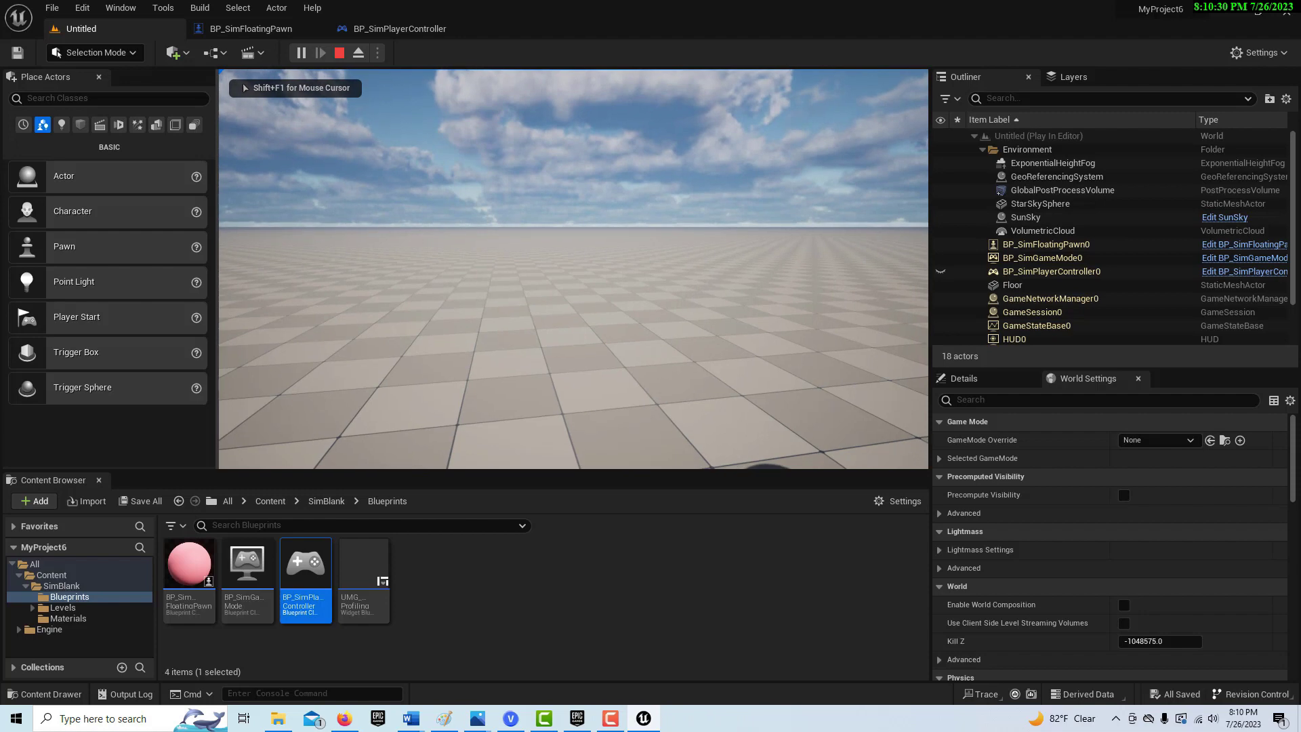
Briefly show the Unit frame-timing readouts again, hide them, and resume camera control.
key("Tab")
left_click(268, 138)
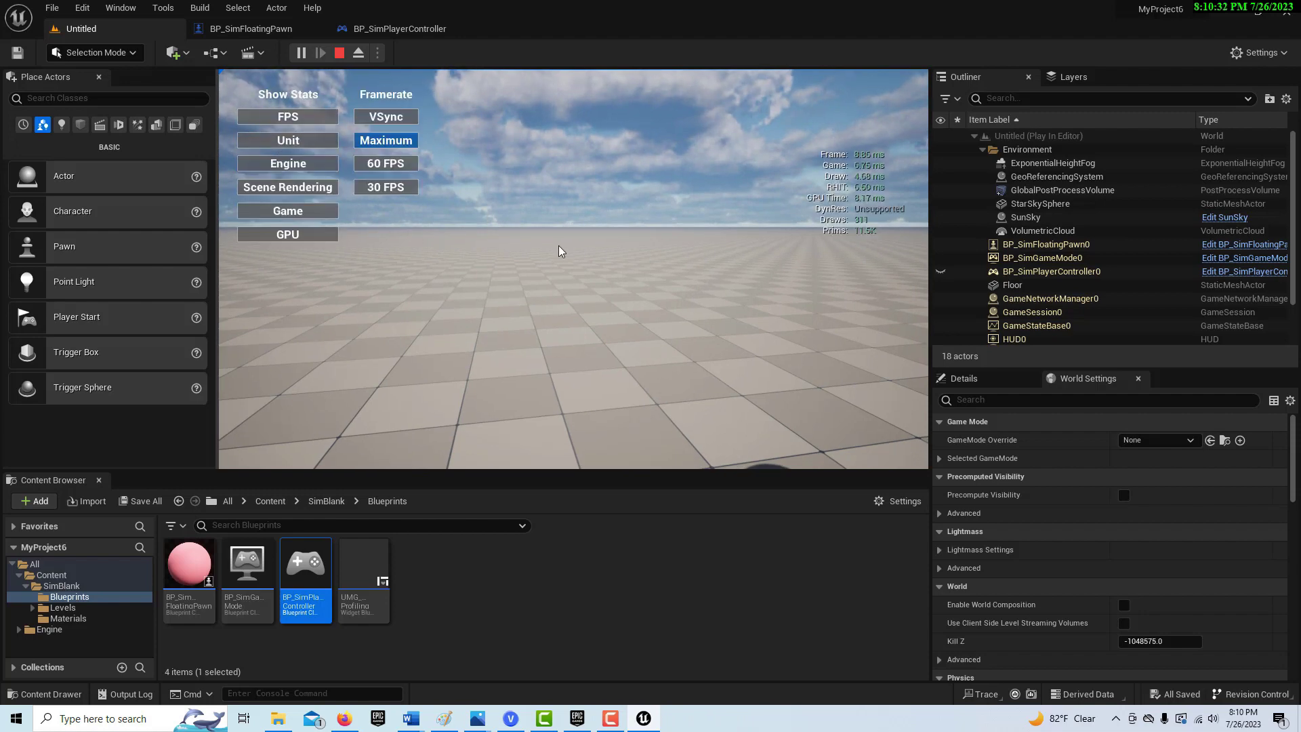
key("Tab")
key("Tab")
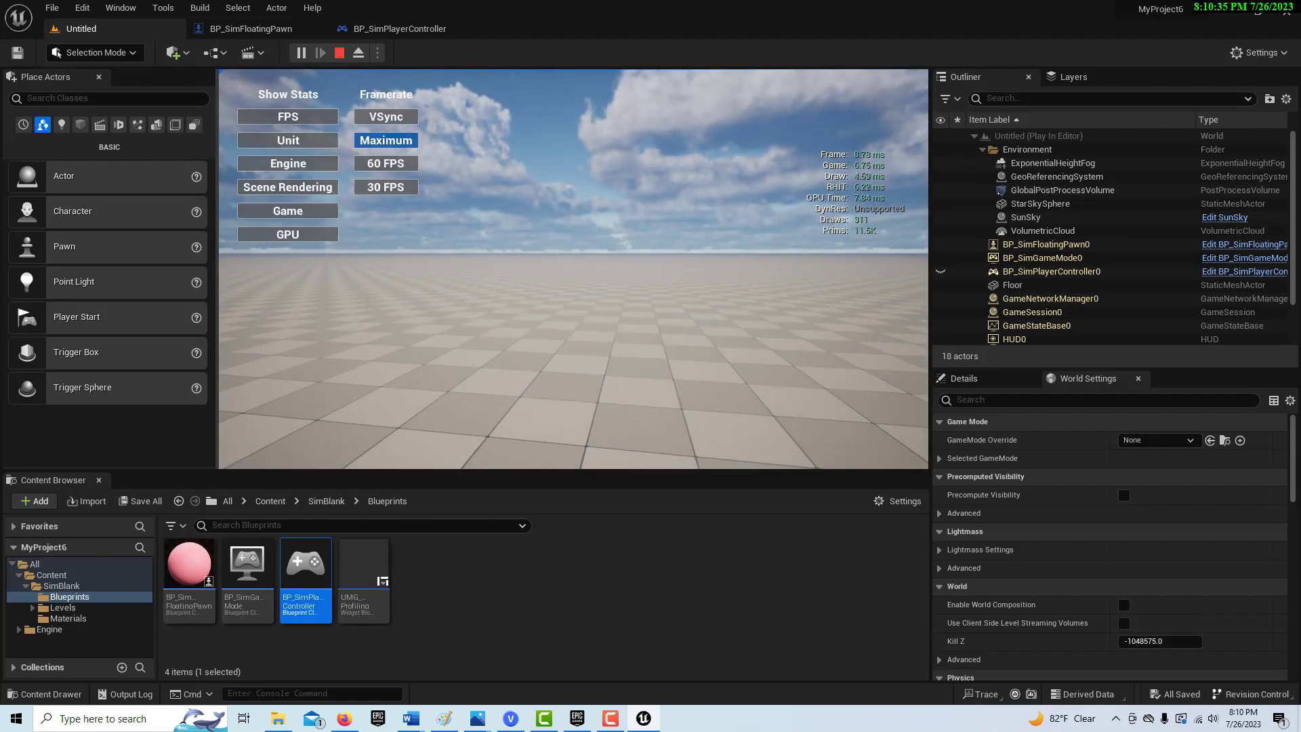
left_click(311, 141)
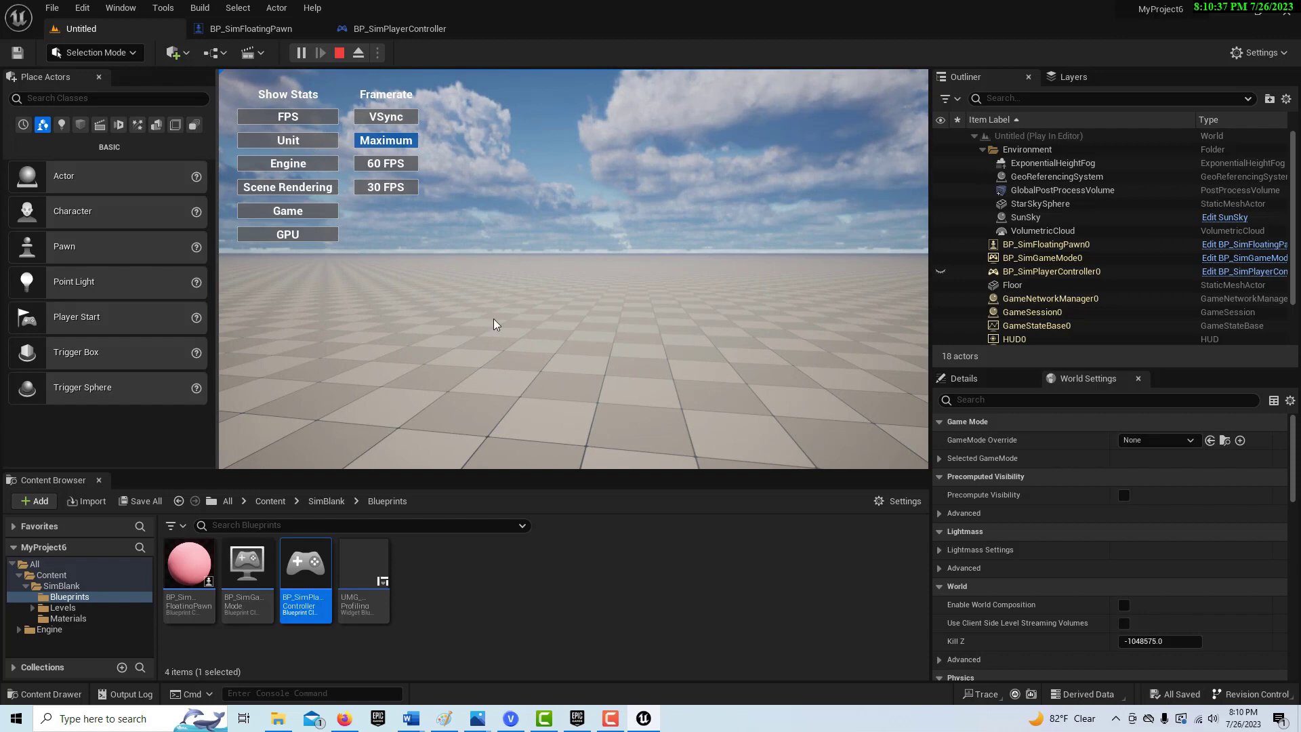
key("Tab")
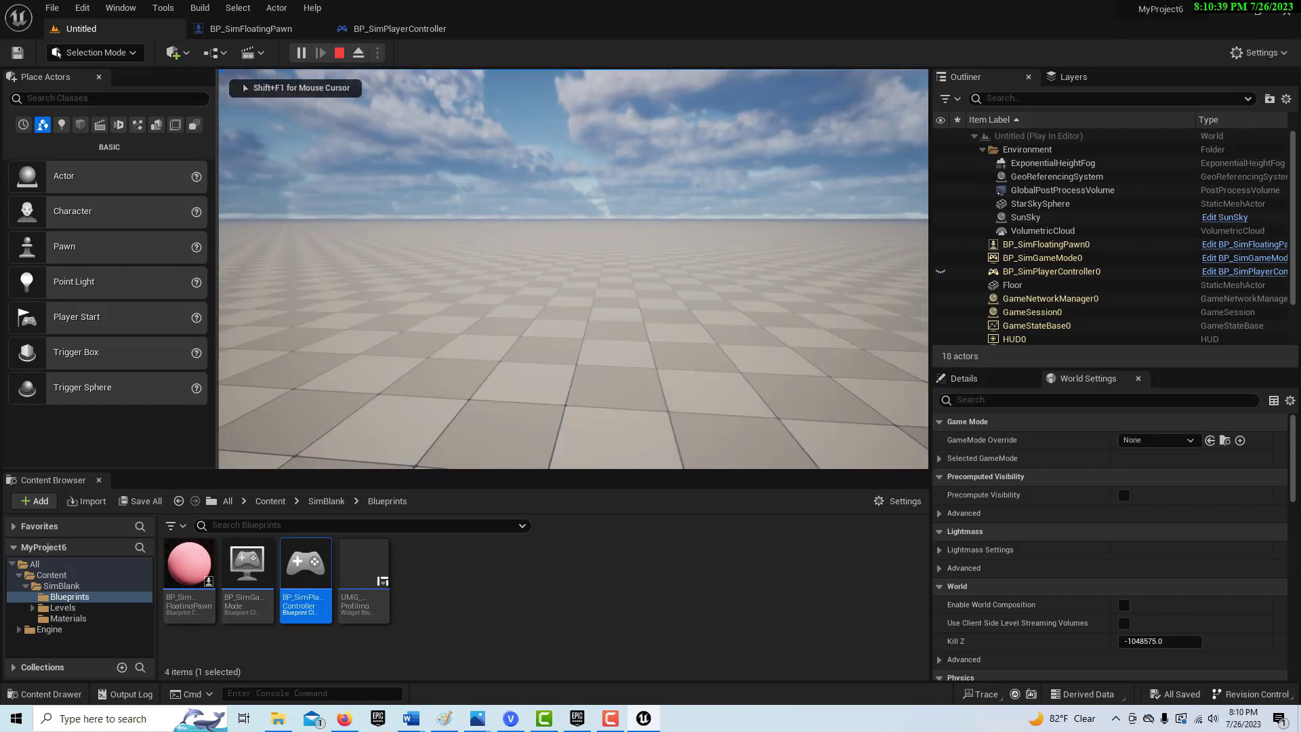
key("Tab")
key("Tab")
key("Tab")
key("Tab")
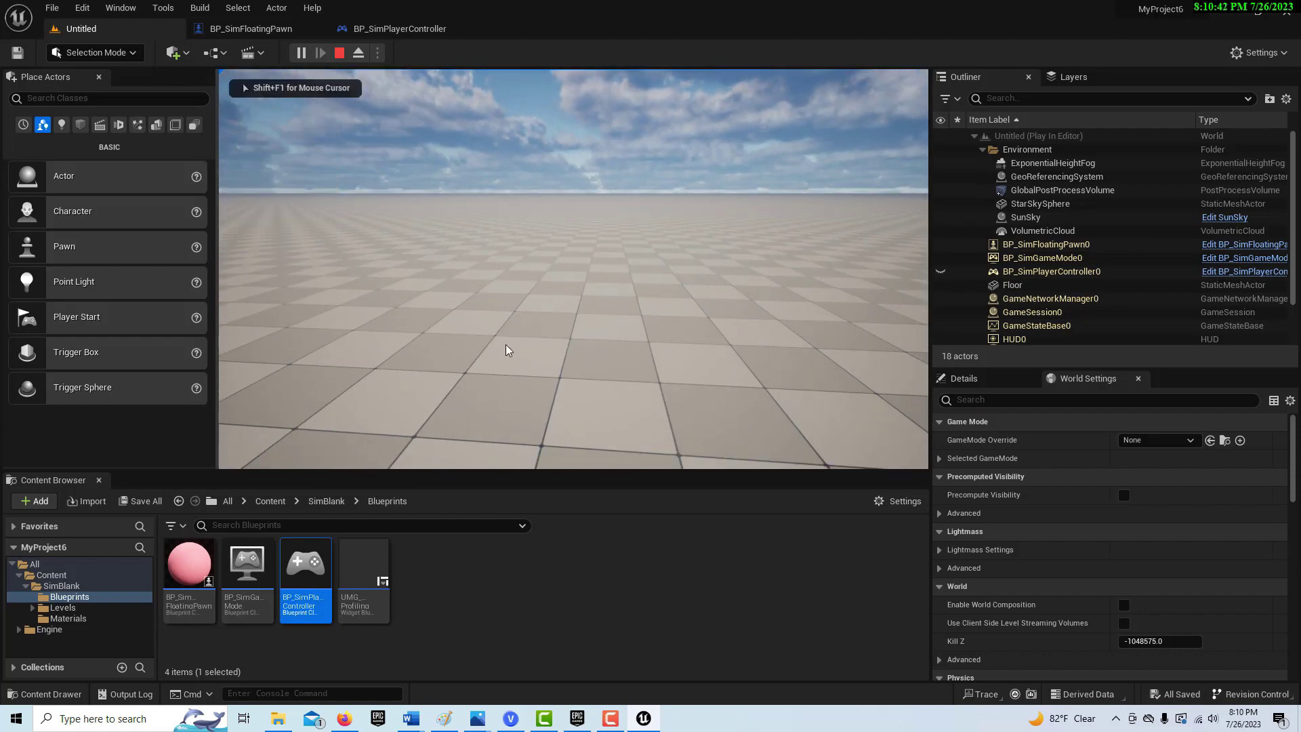
left_click(506, 346)
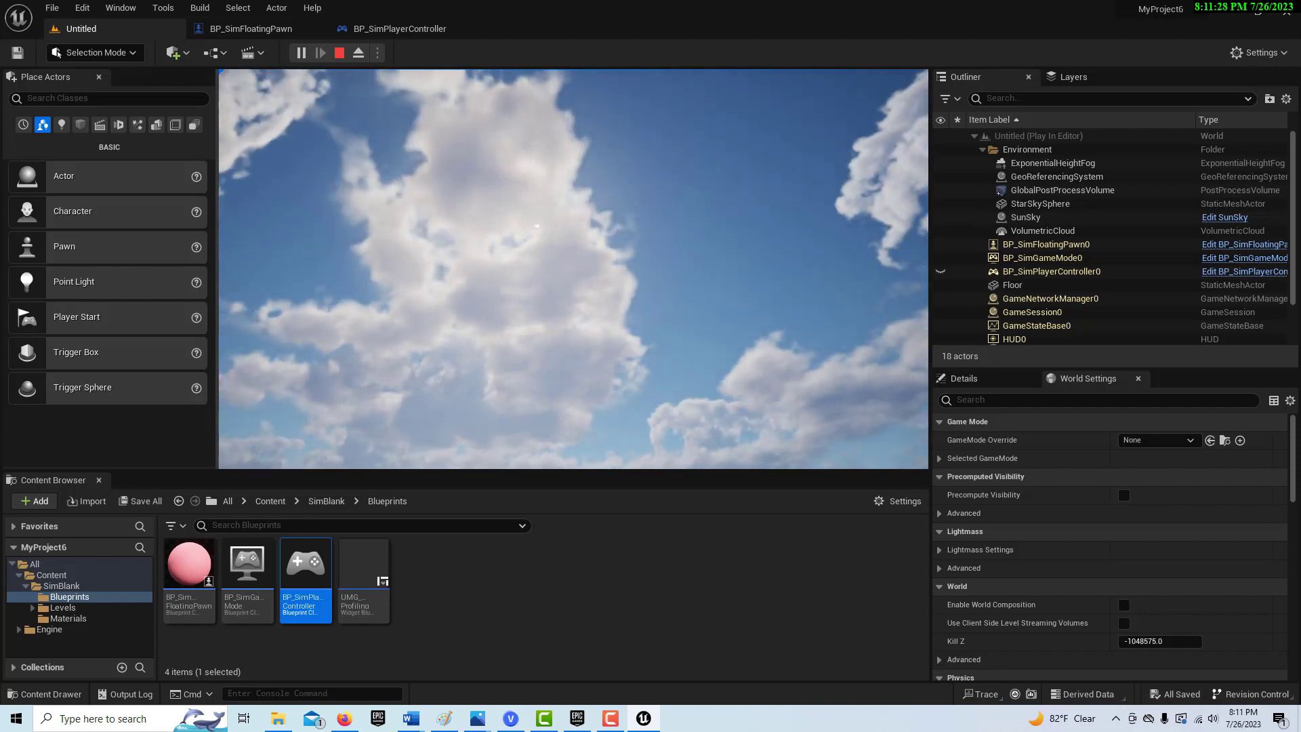
key("d")
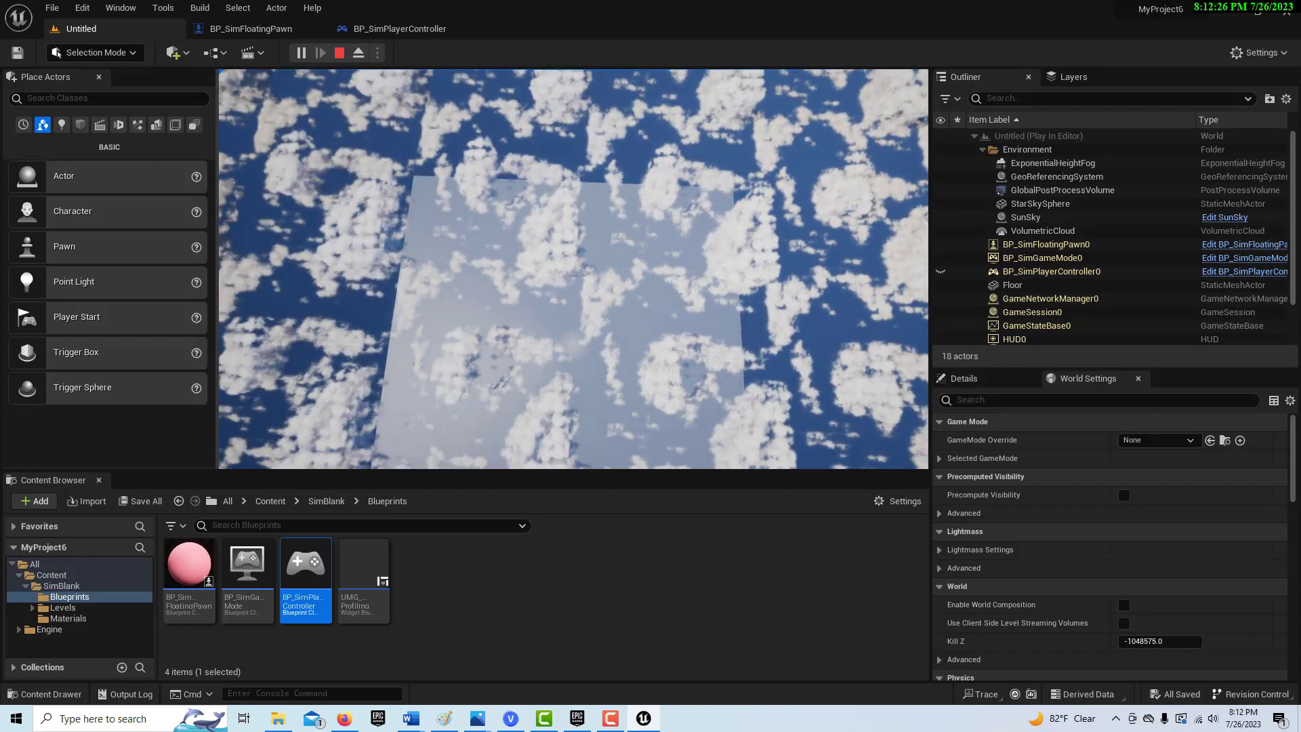
Stop Play In Editor with Esc and return to the editor viewport showing the floor.
key("Escape")
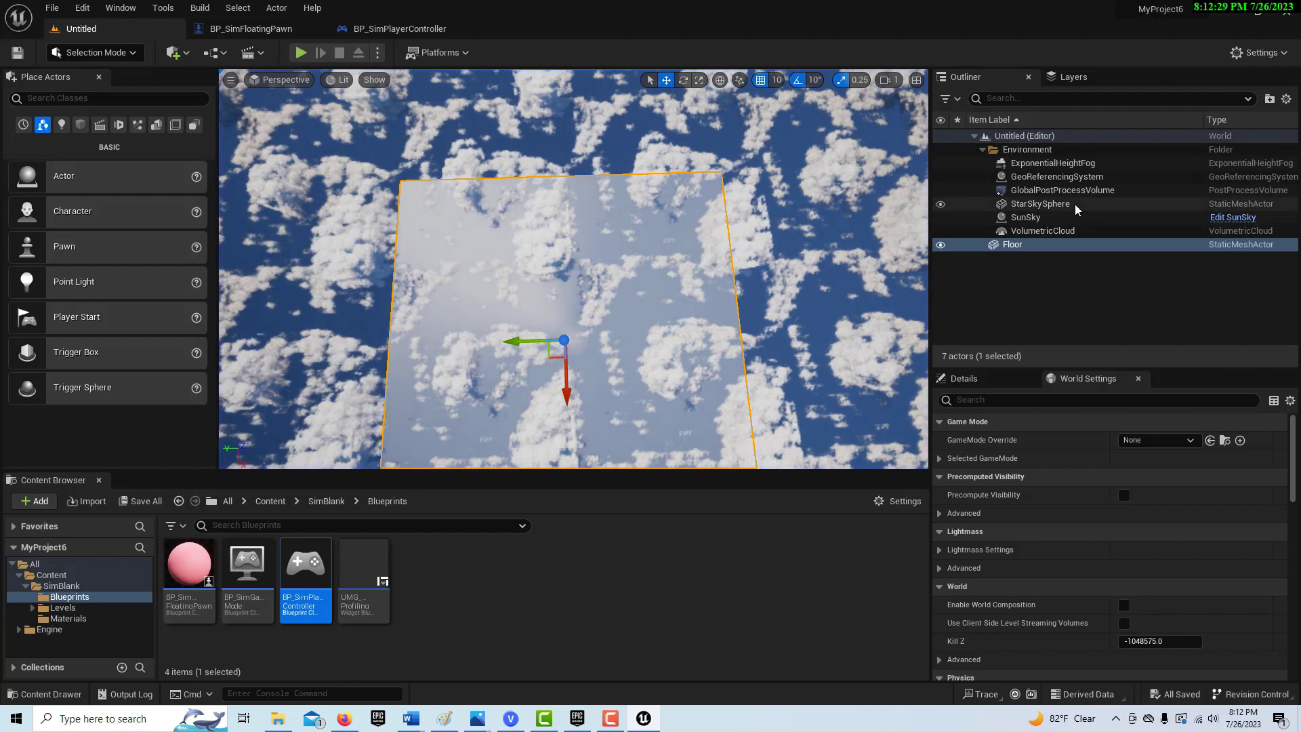
Focus the editor view on the SunSky actor and tilt it up toward the horizon.
left_click(1037, 218)
double_click(1039, 221)
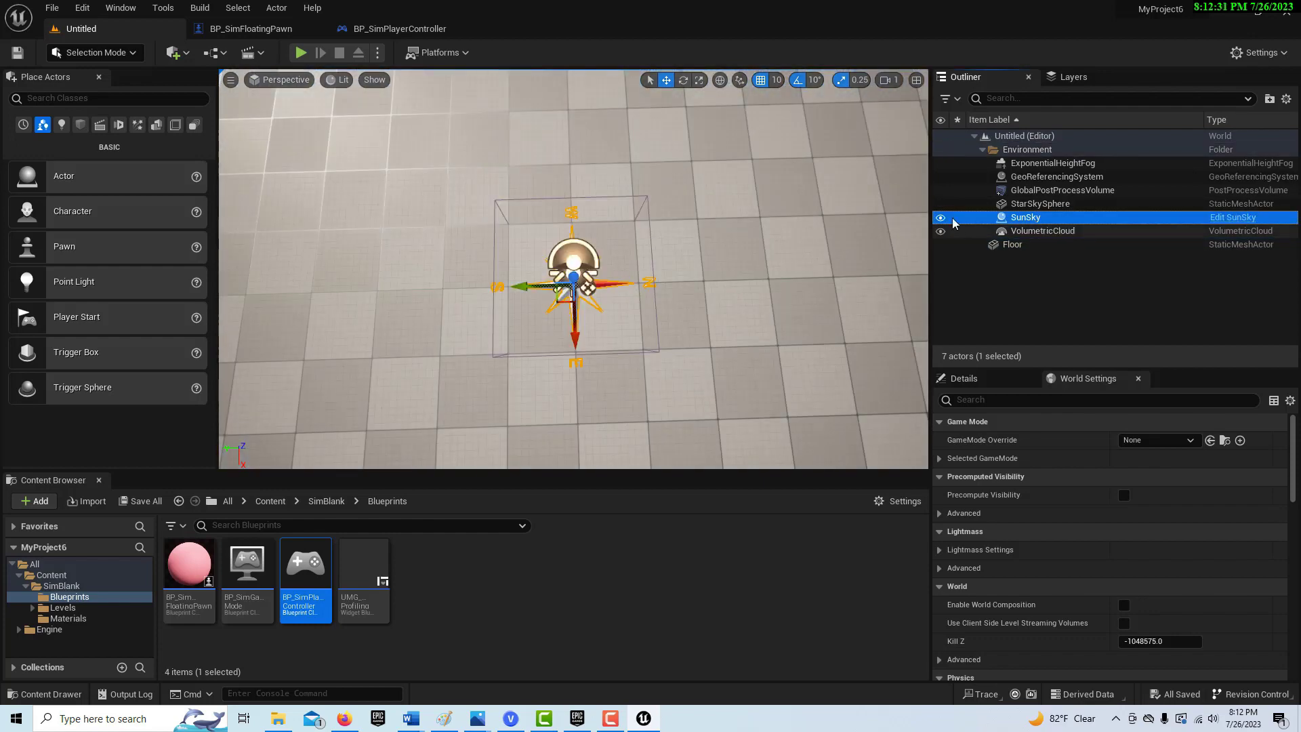
right_click_drag(800, 244, 901, 204)
right_click_drag(576, 224, 697, 264)
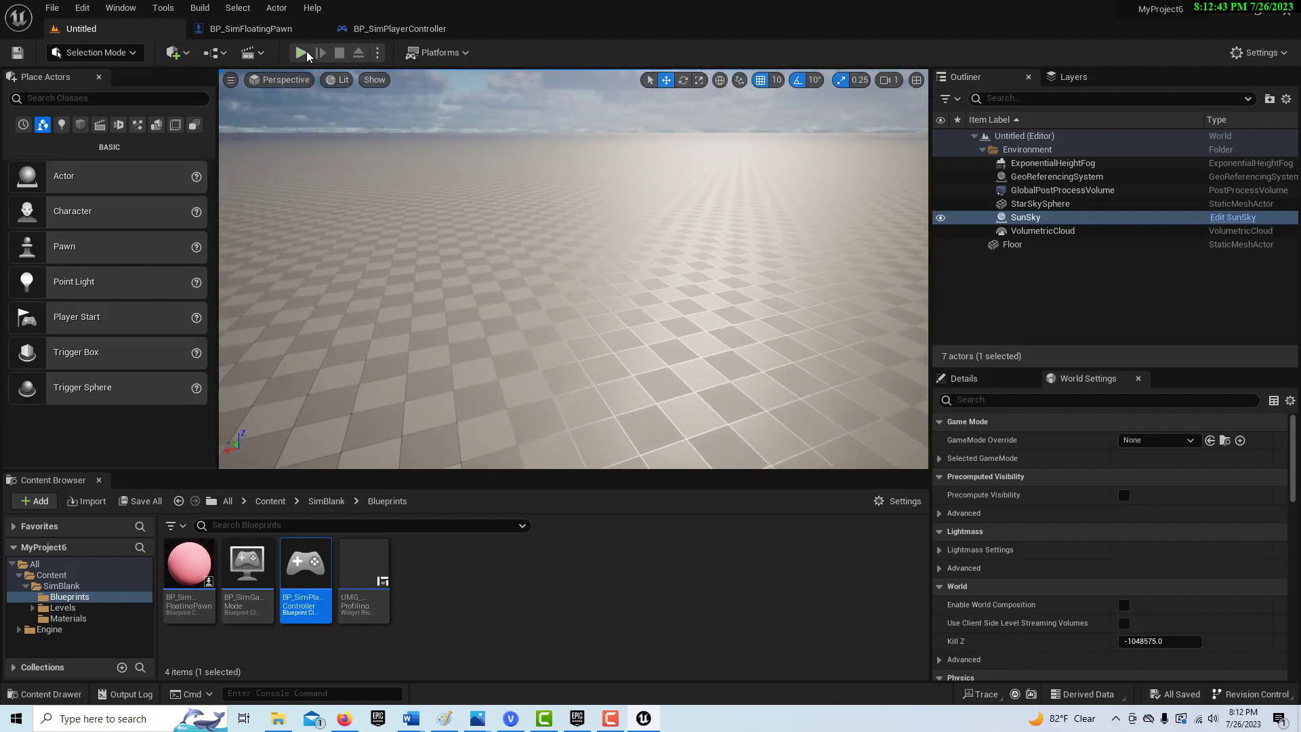
Play-test the level, flying forward and back past the dark sphere, then stop with Esc.
left_click(305, 52)
left_click(571, 261)
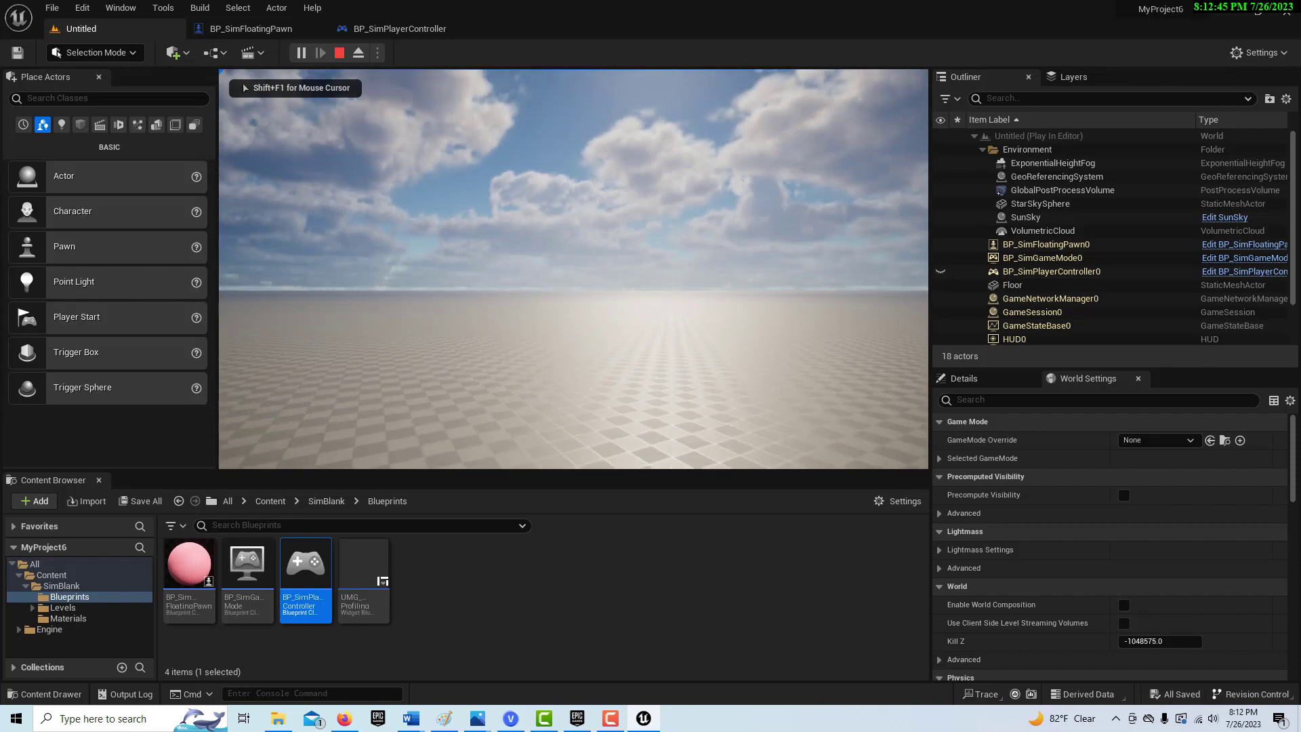
key("w")
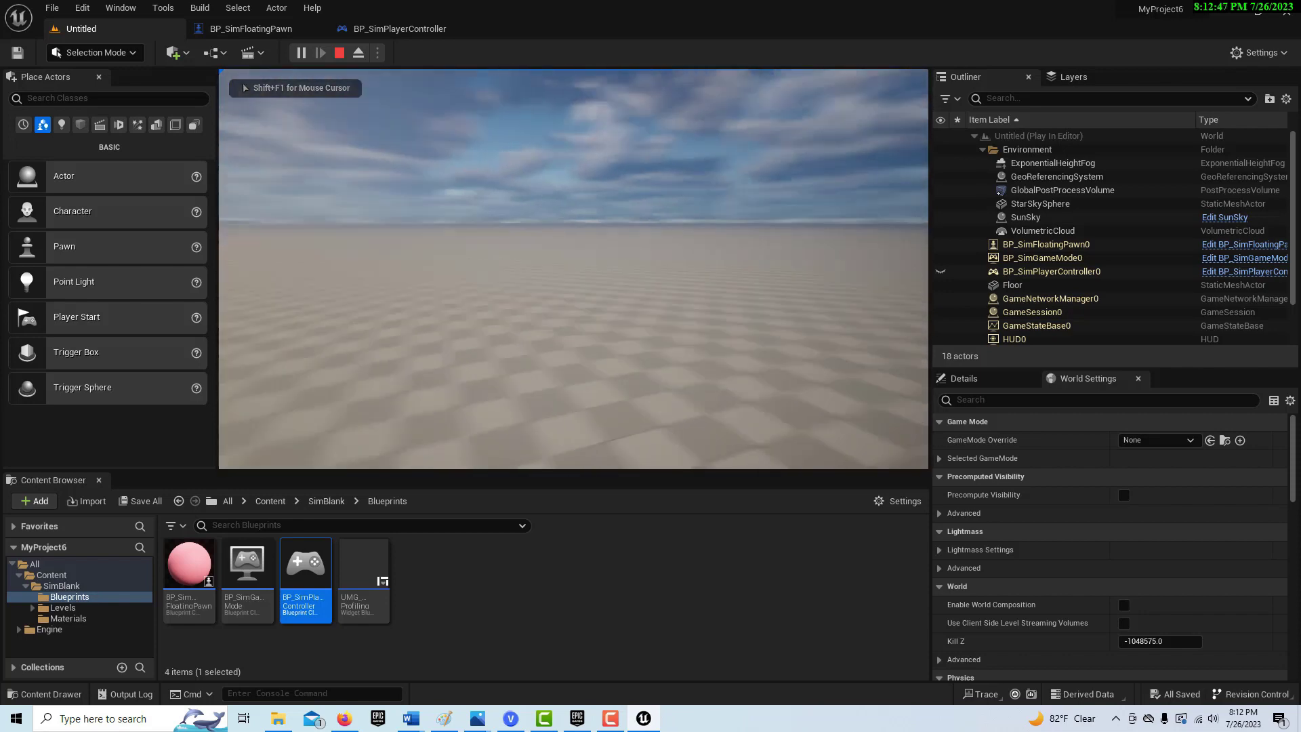
key("w")
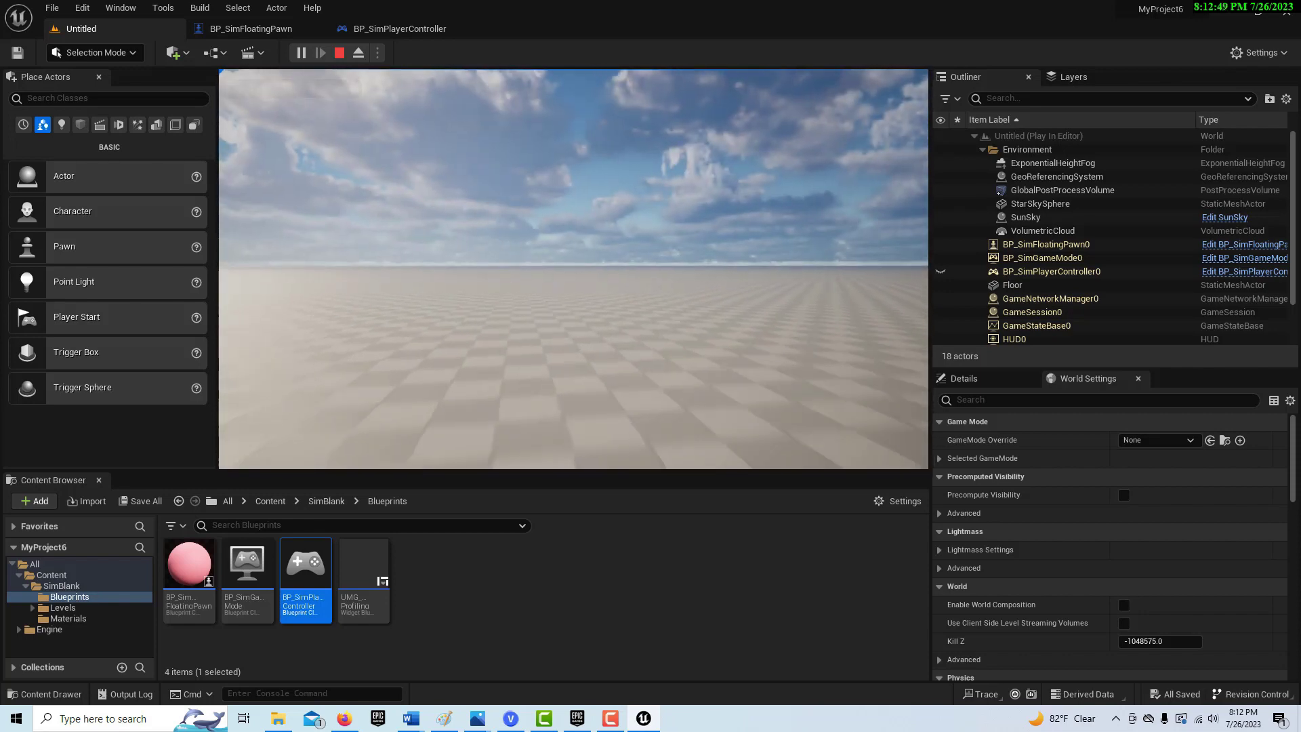
key("w")
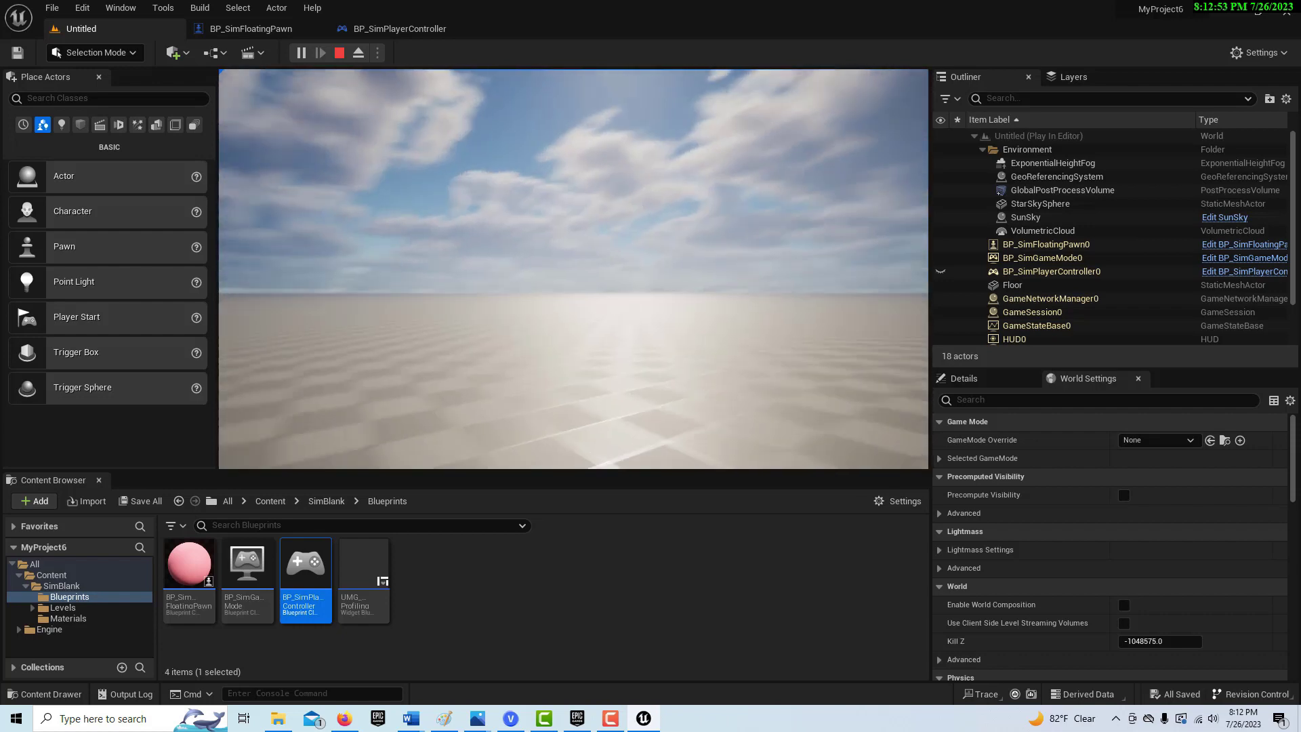
key("s")
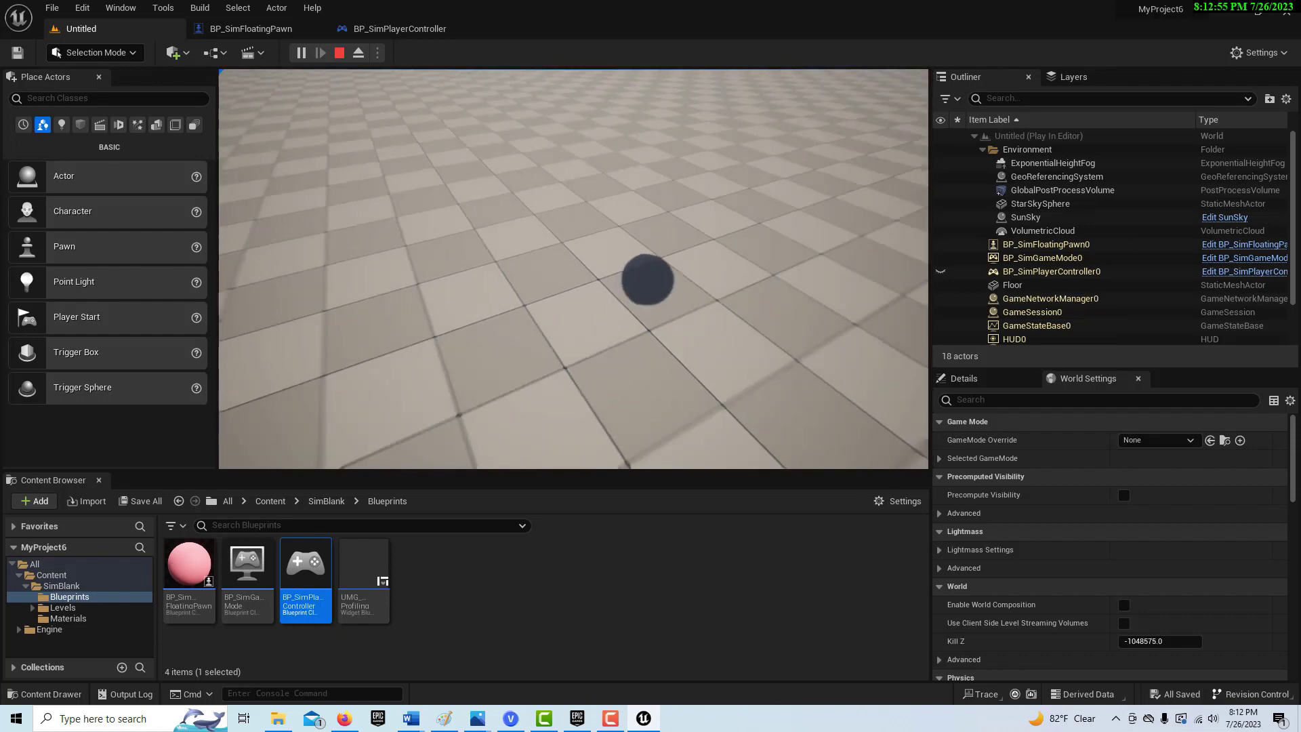
key("w")
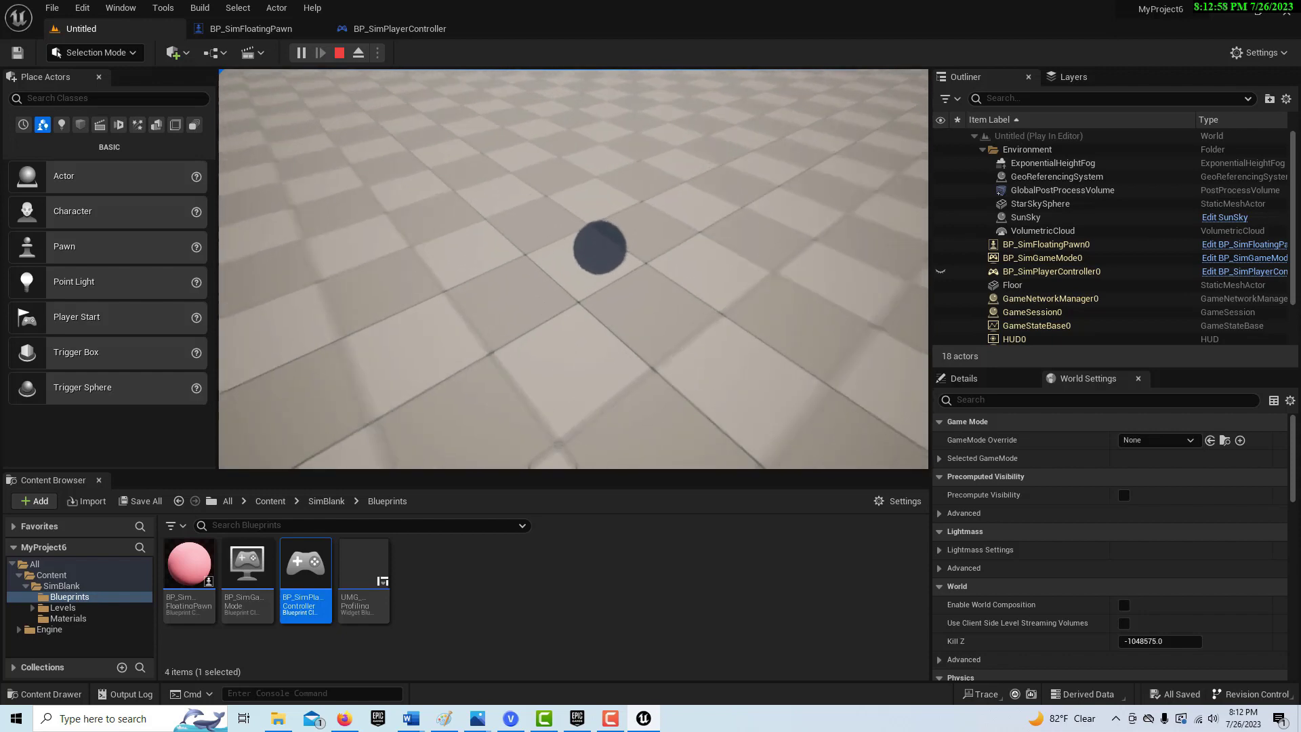
key("s")
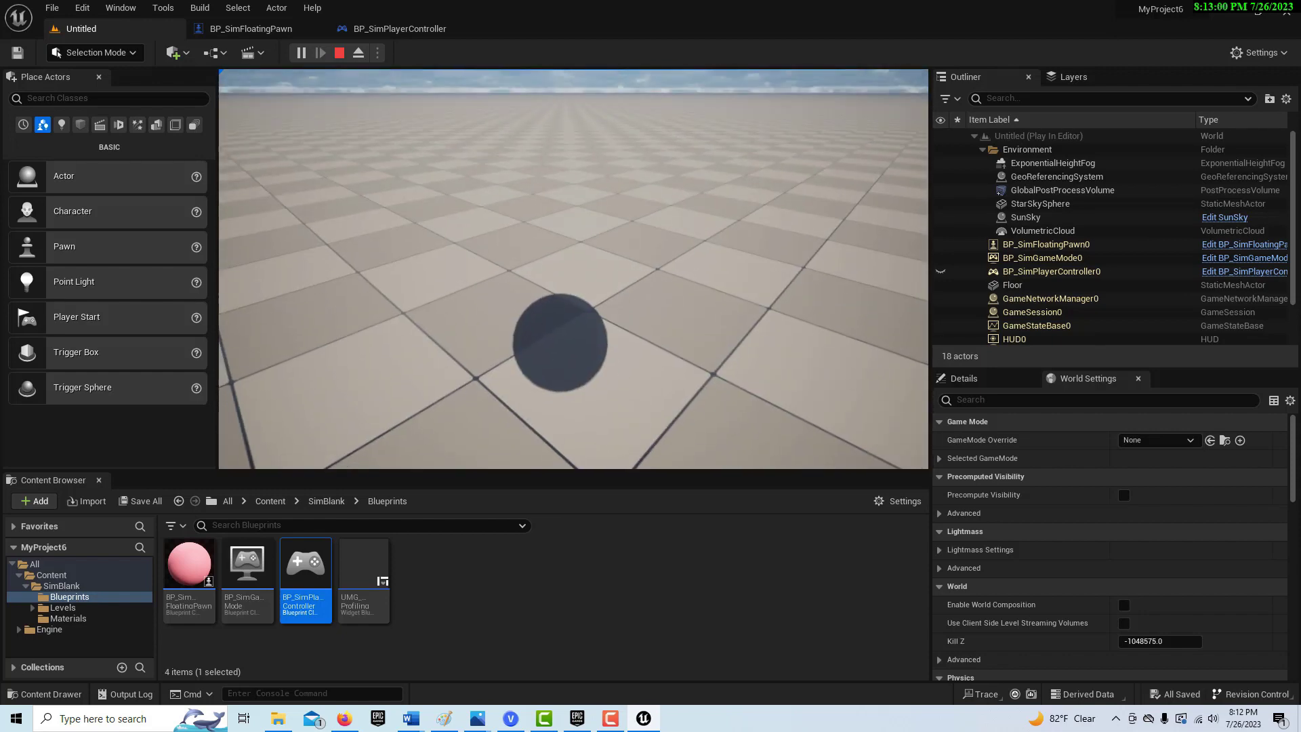
key("s")
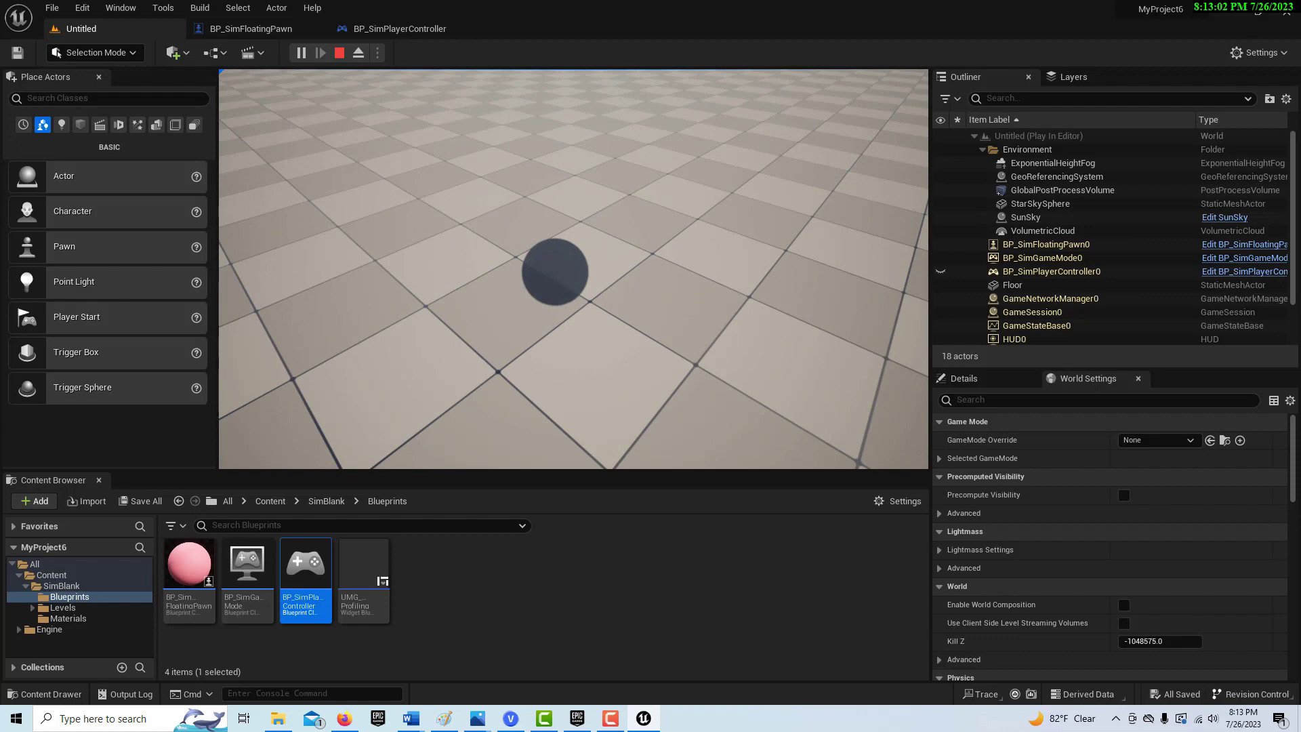
key("Escape")
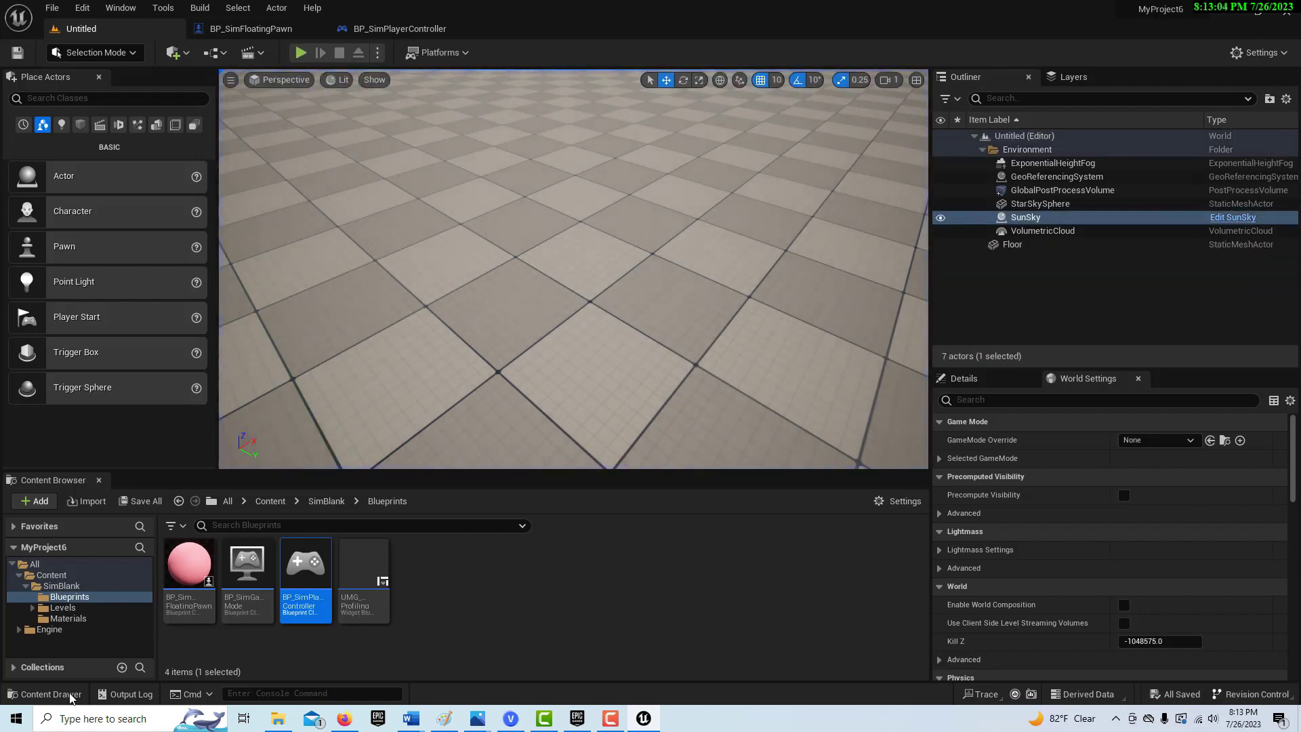
Place a BP_SimFloatingPawn from the Content Browser and raise it above the floor.
left_click(189, 565)
left_click_drag(250, 521, 425, 270)
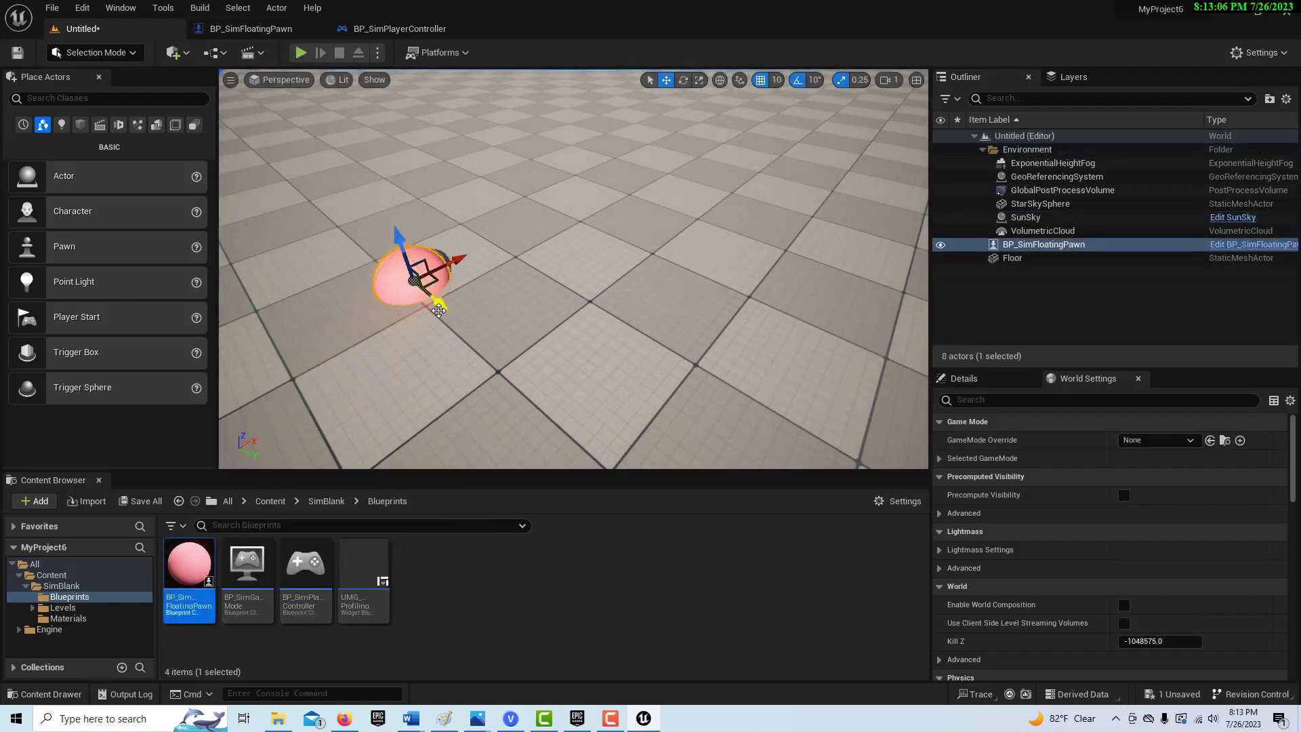
scroll(441, 319, "down", 3)
left_click_drag(531, 304, 347, 125)
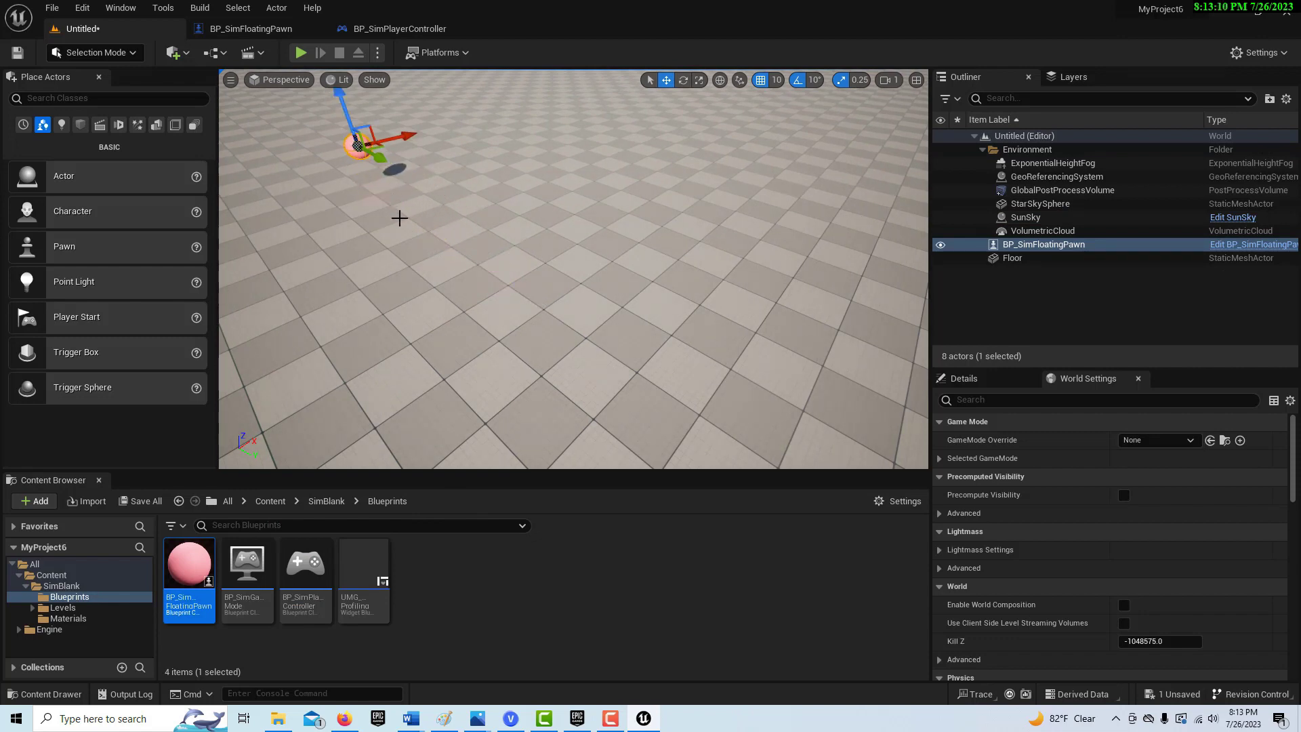
right_click_drag(403, 240, 387, 158)
right_click_drag(391, 204, 409, 224)
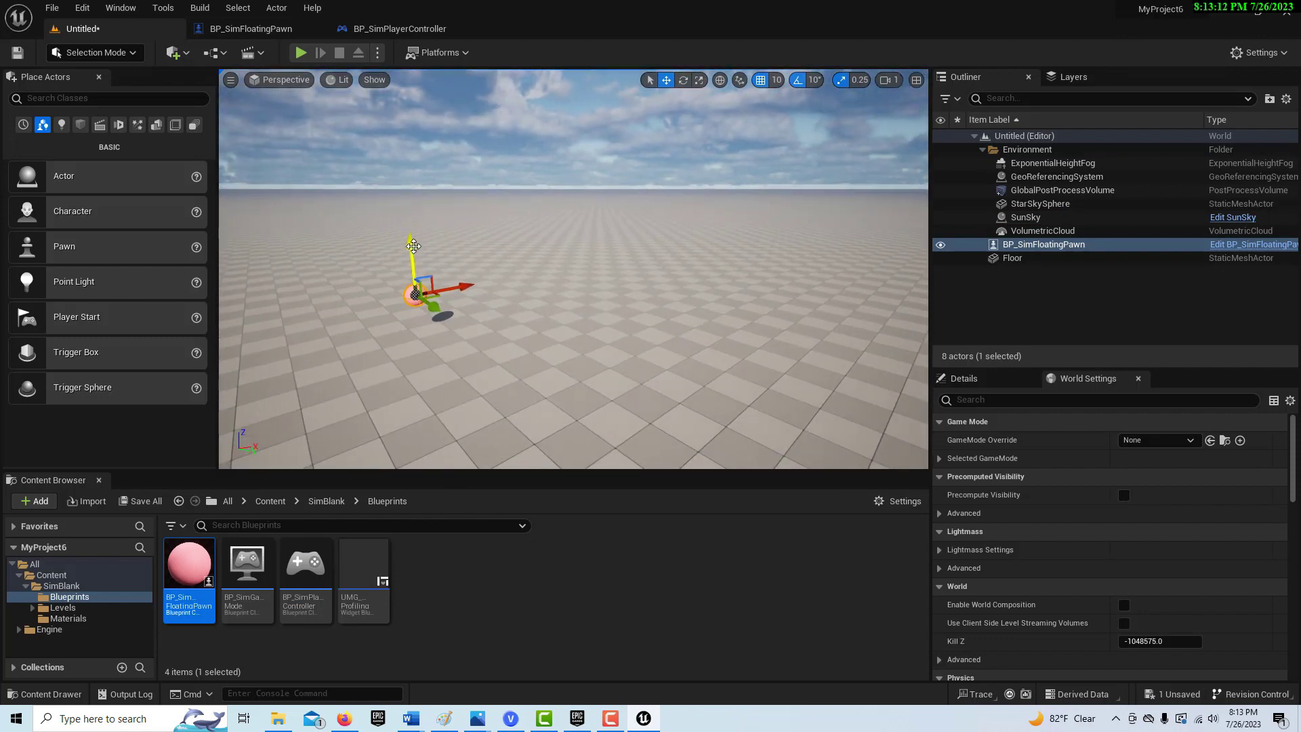
left_click_drag(412, 239, 381, 137)
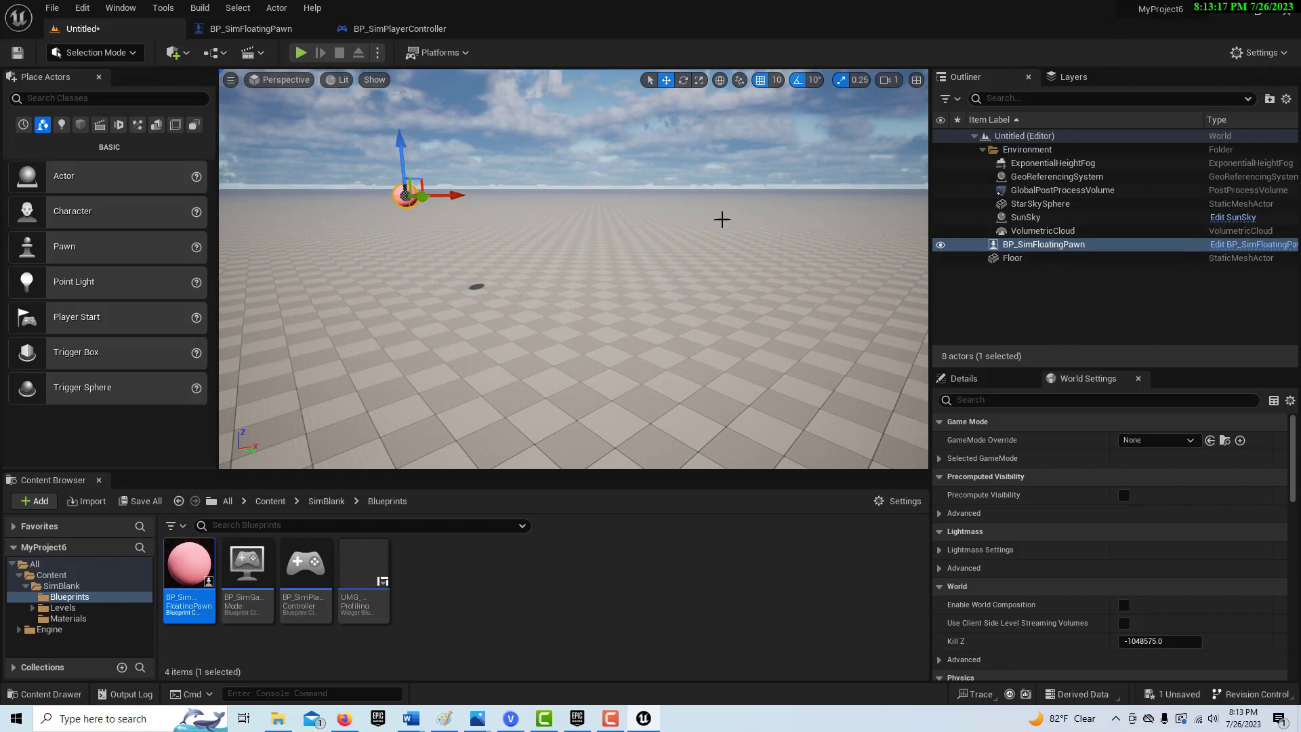
Play-test the level, flying toward and away from the pink ball, then stop.
left_click(301, 52)
left_click(405, 122)
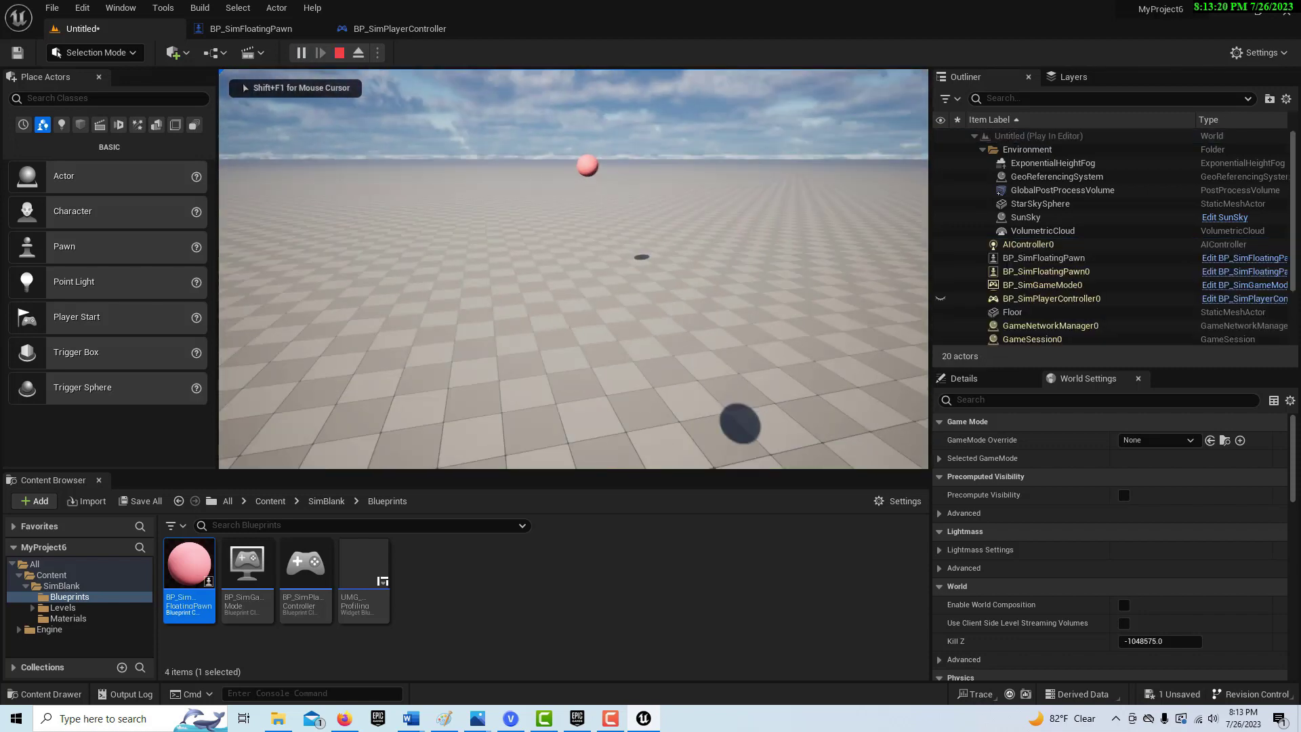
key("w")
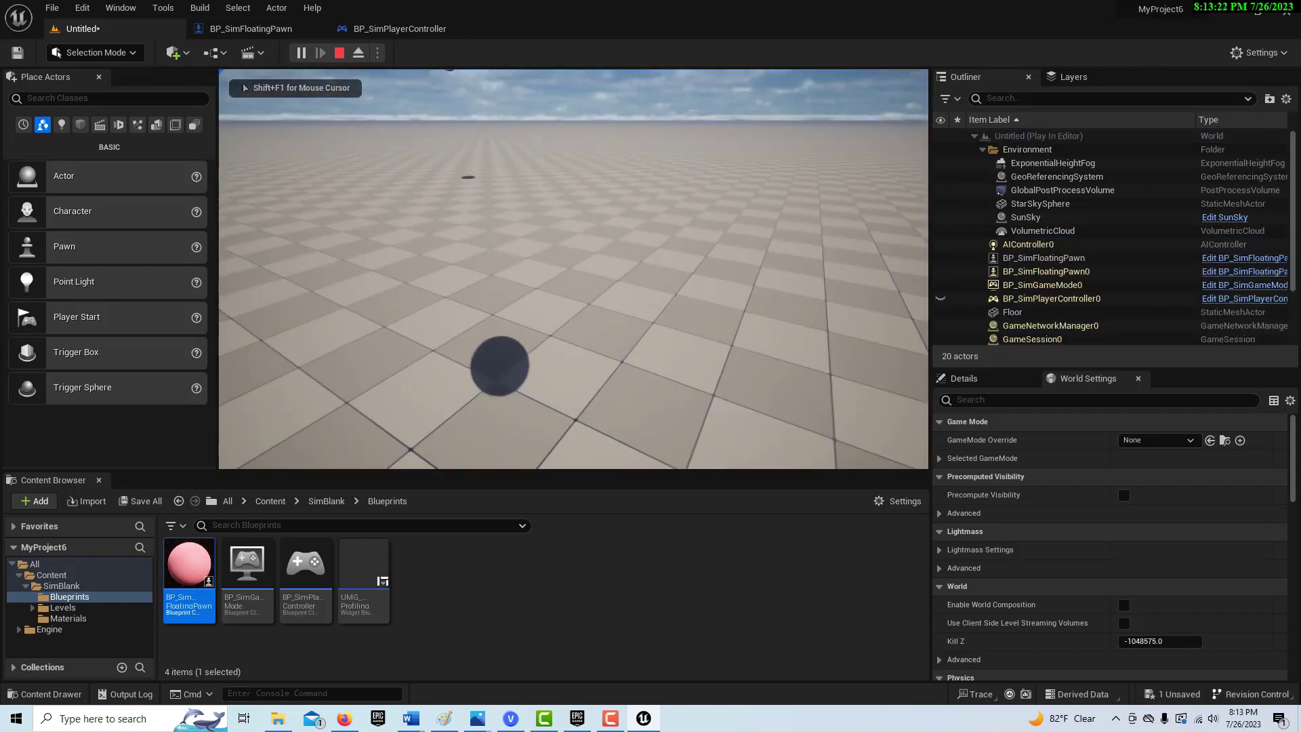
key("s")
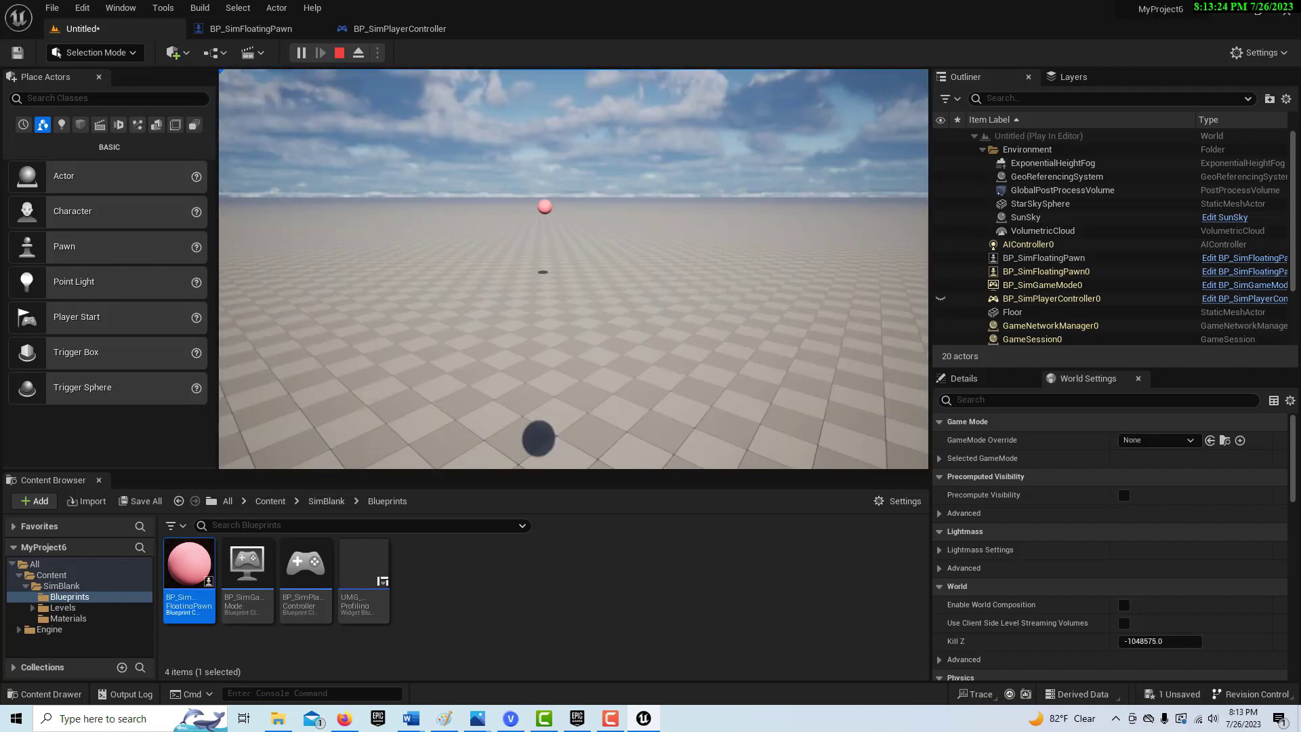
key("w")
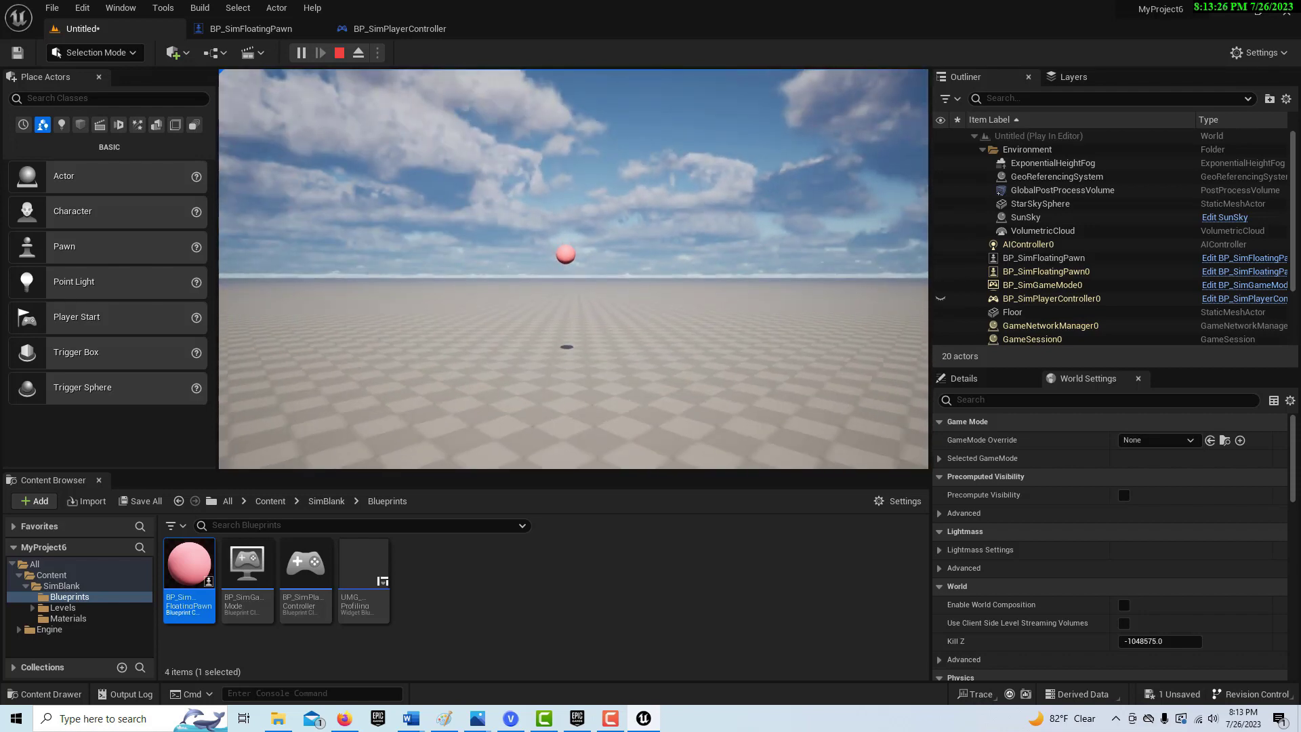
key("s")
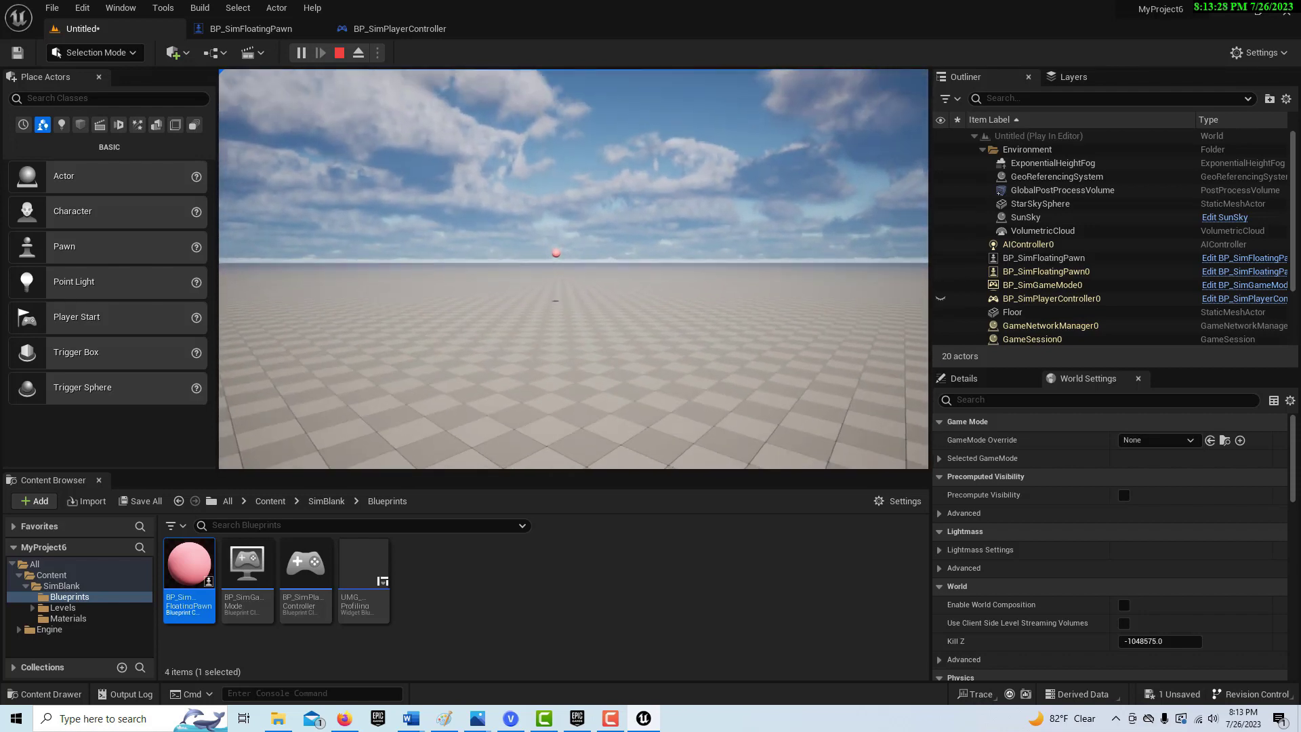
key("Escape")
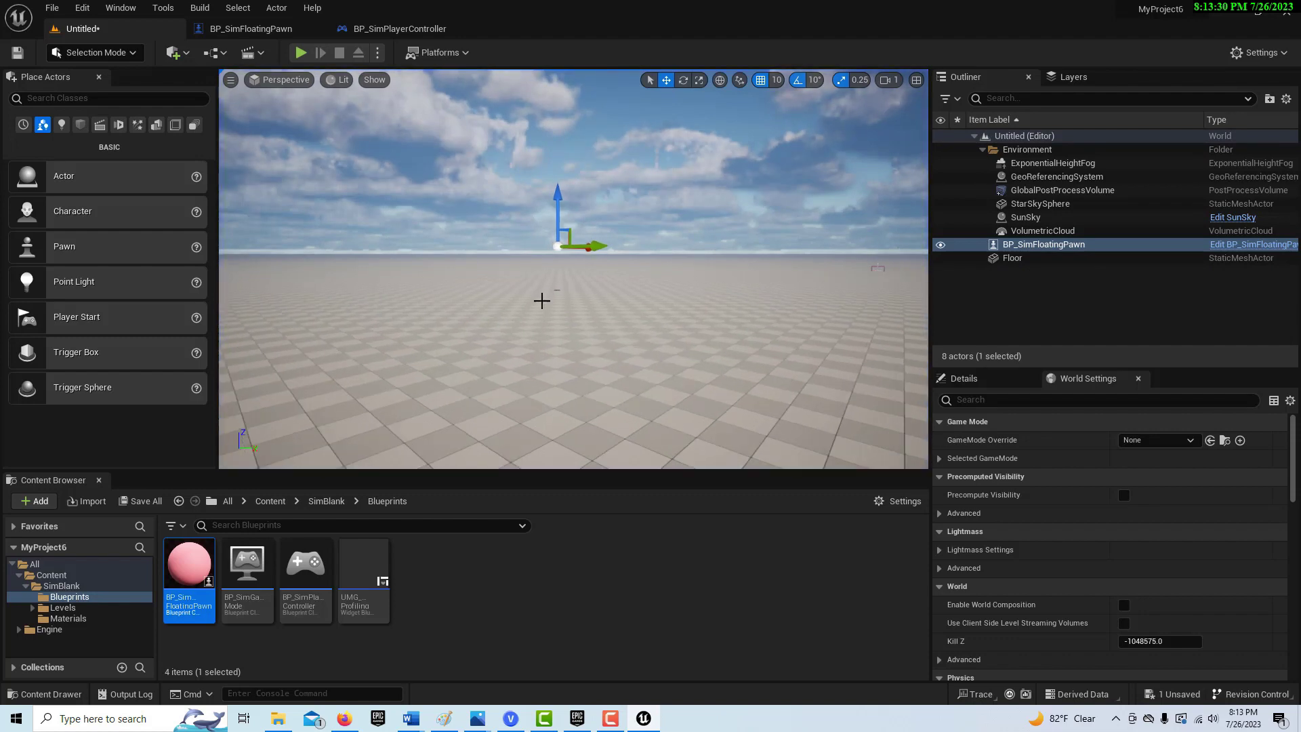
Place a Cube from Place Actors and scale it along Z into a tall pillar.
left_click(90, 97)
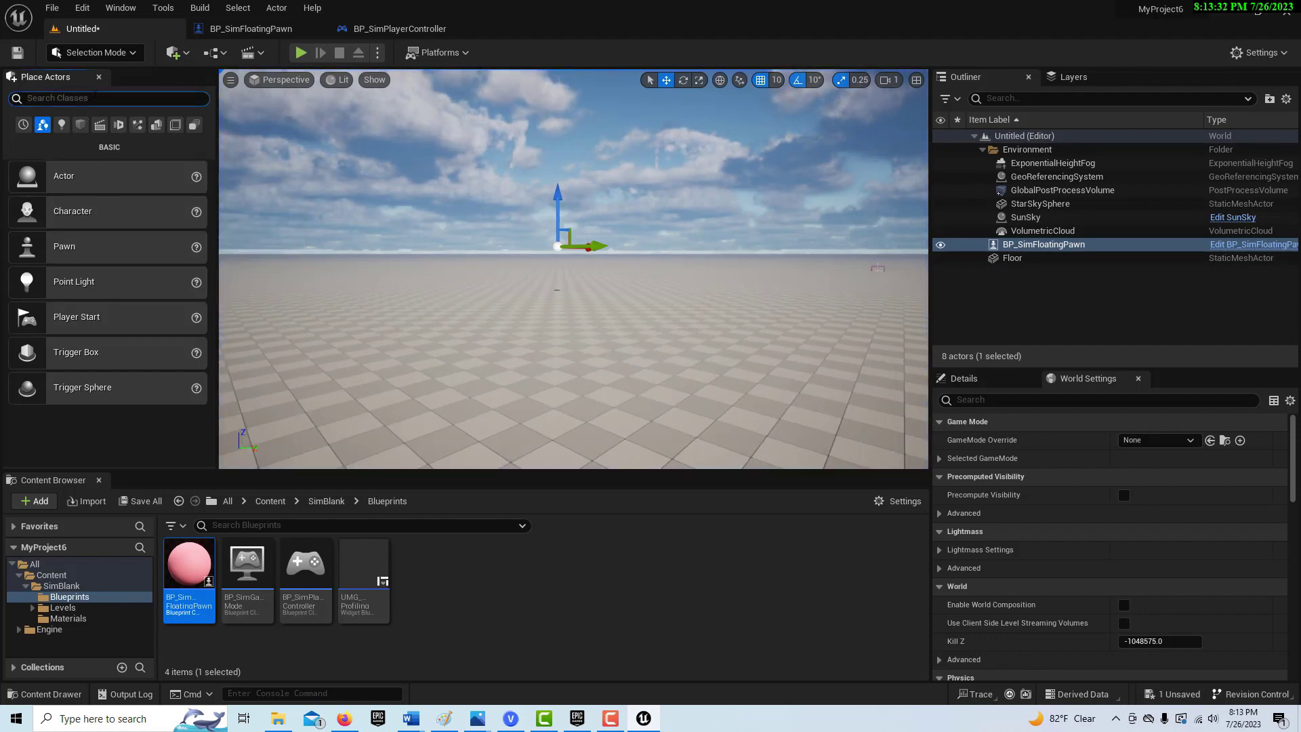
type("cube")
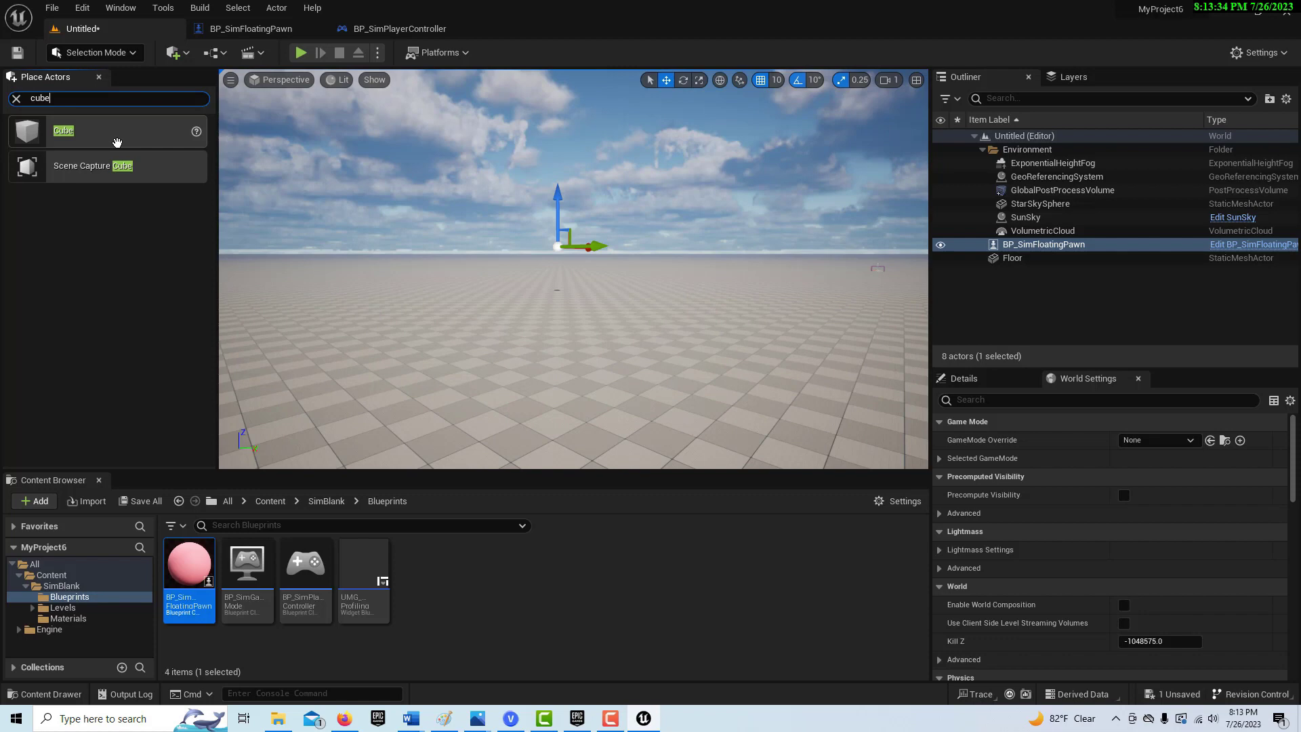
left_click_drag(115, 136, 622, 369)
key("e")
key("r")
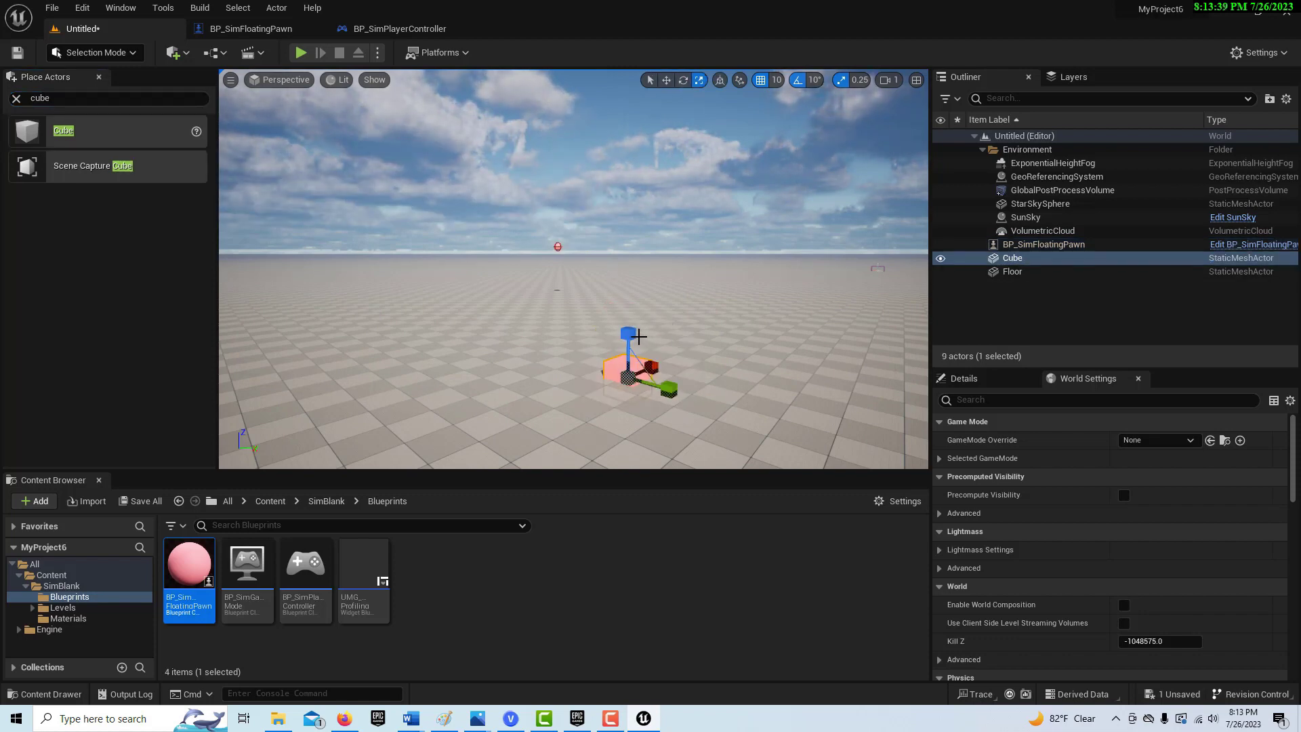
left_click_drag(627, 336, 629, 271)
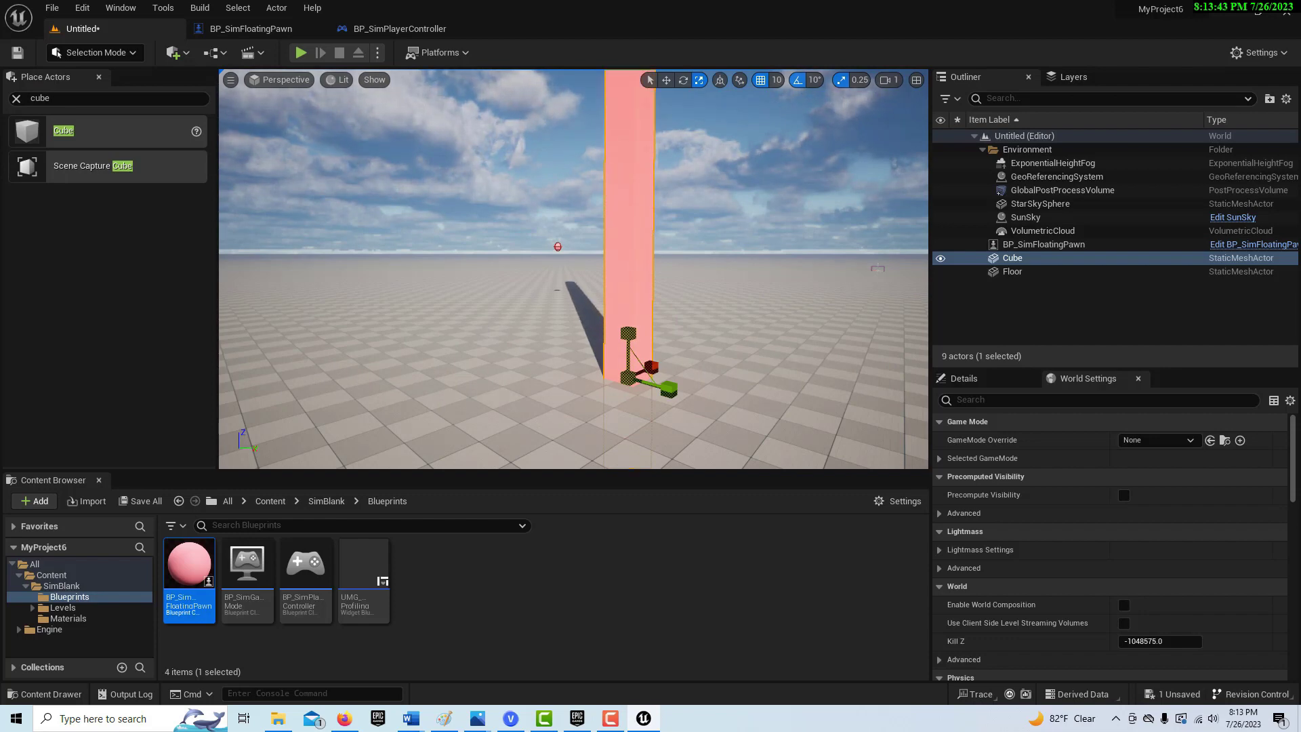
right_click_drag(487, 389, 528, 378)
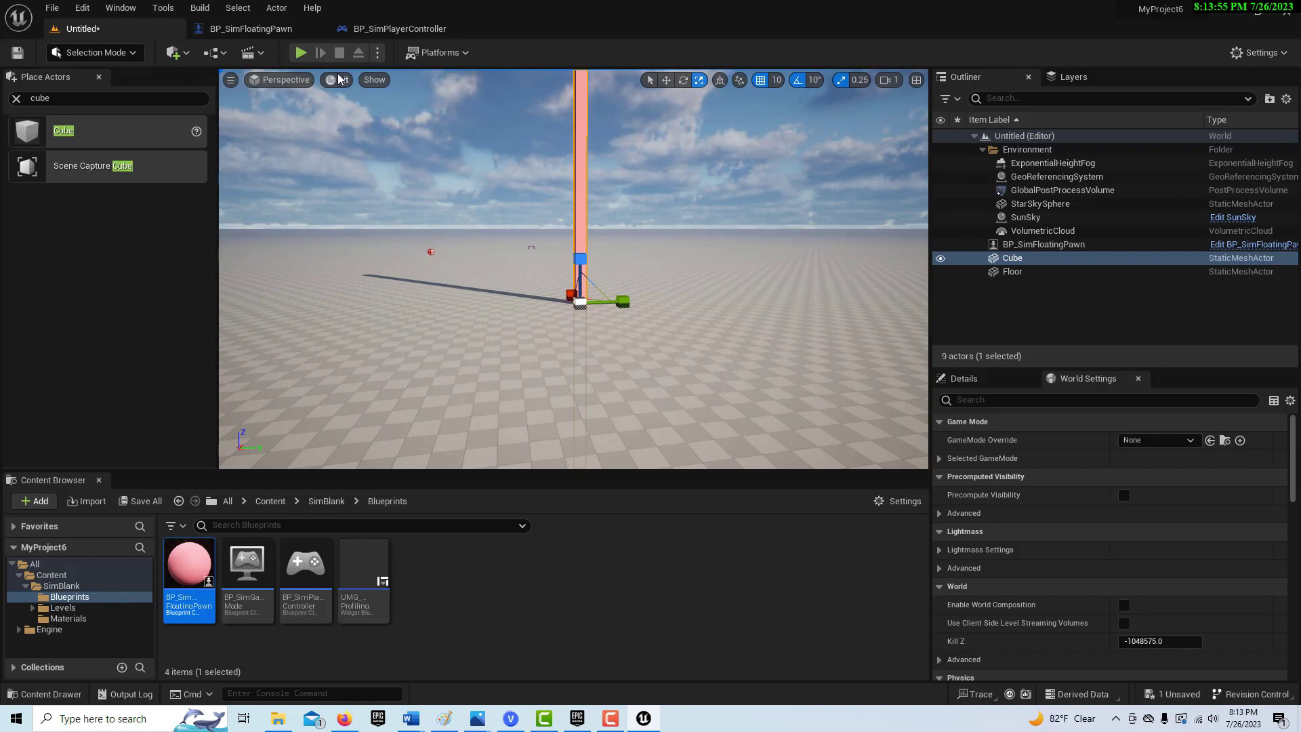
Play-test the level with the red pillar and pink ball, then stop with Esc.
left_click(303, 54)
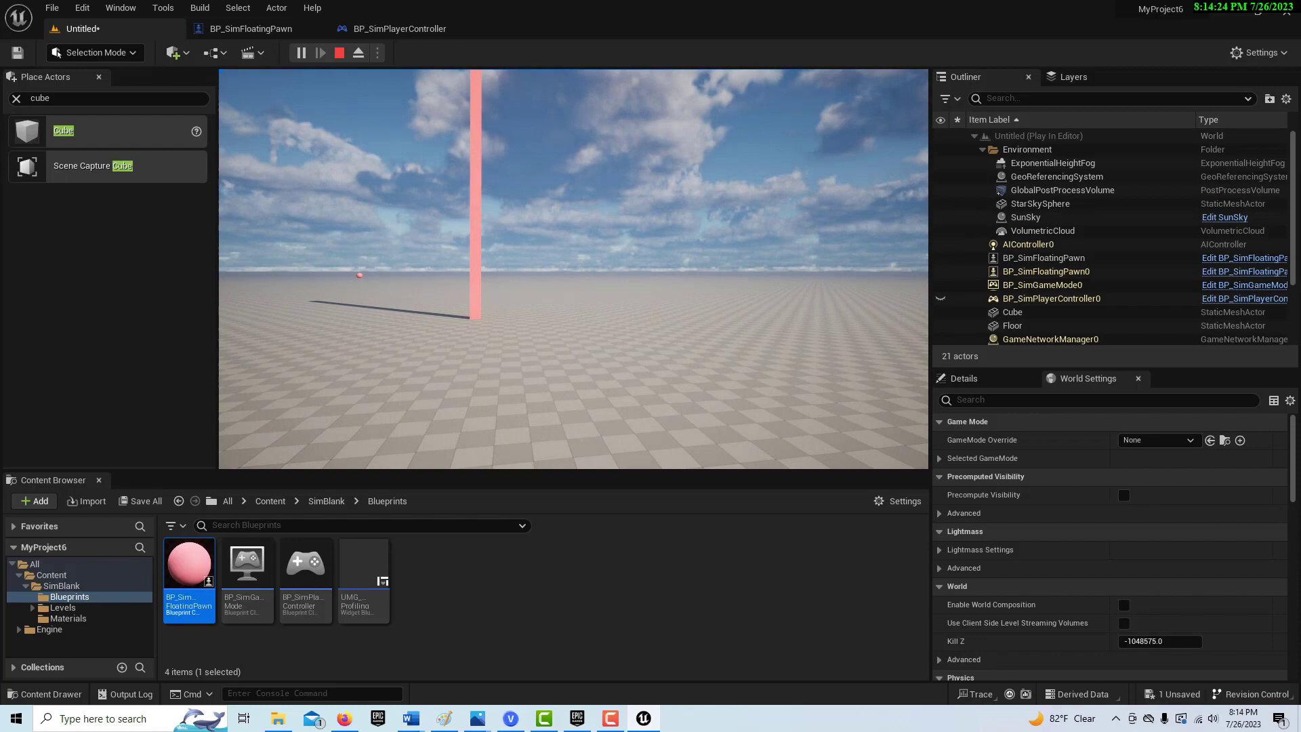
key("Escape")
In BP_SimPlayerController's Event Graph, review the Pawn Control Logic Enter/Tab possession nodes.
left_click(400, 28)
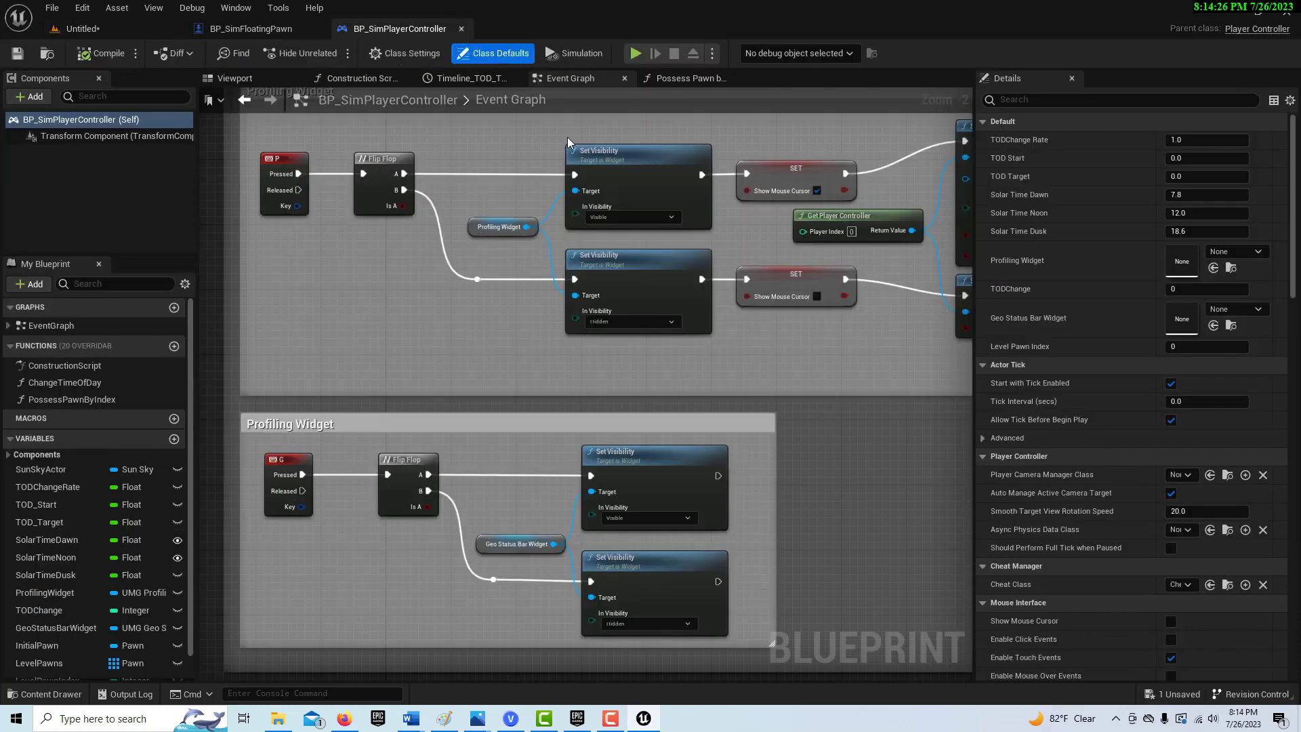
scroll(758, 363, "down", 4)
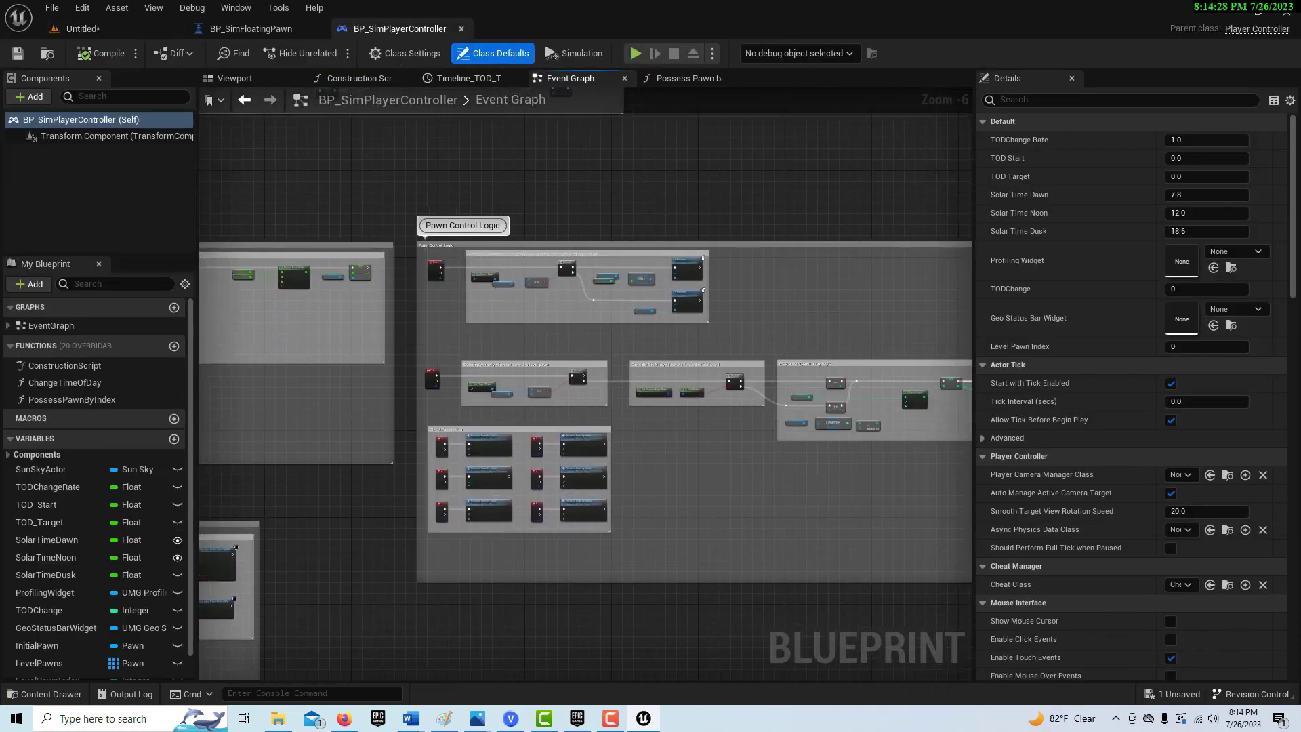
scroll(486, 503, "up", 3)
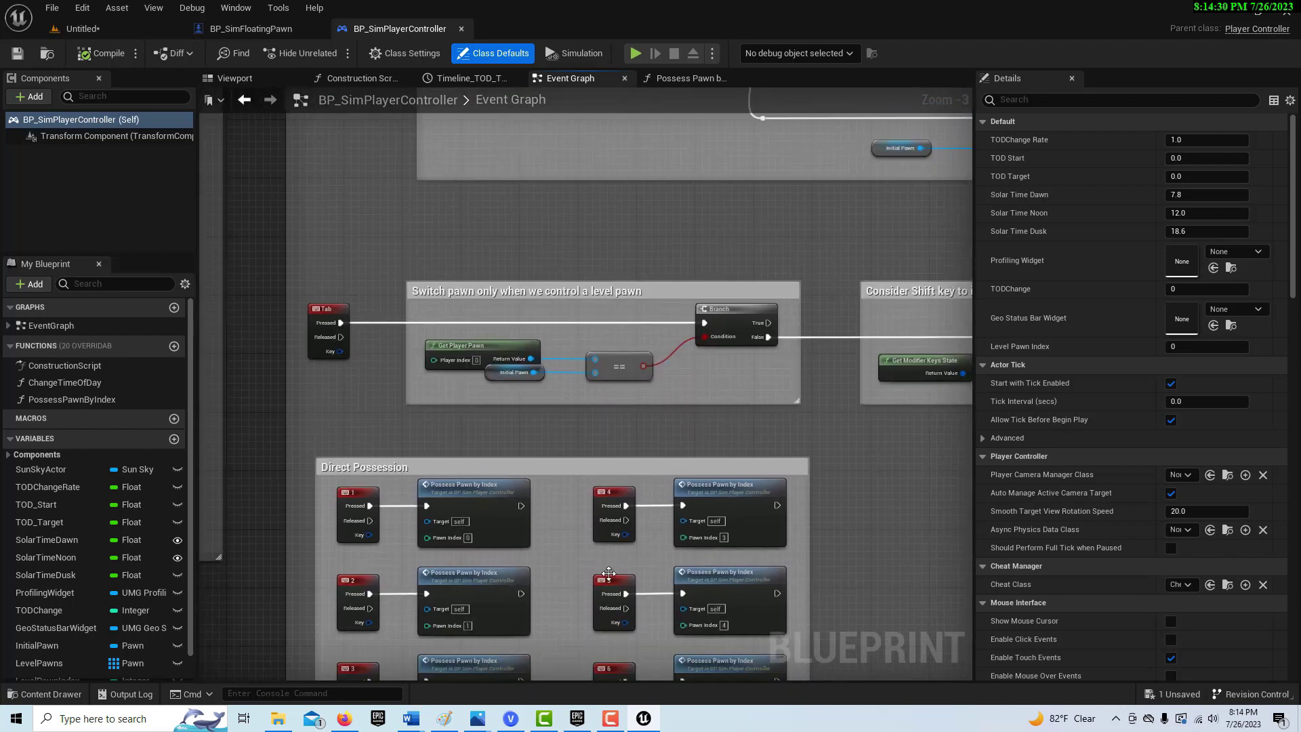
right_click_drag(692, 207, 684, 502)
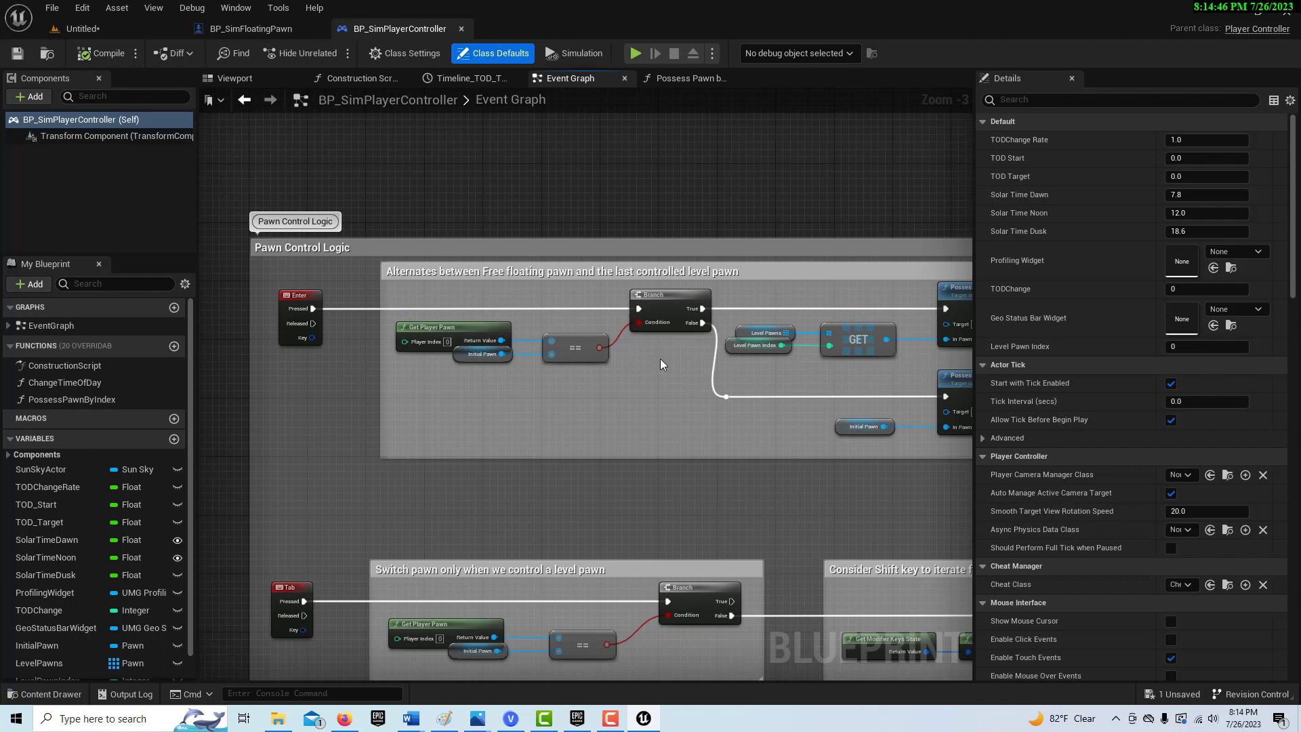
right_click_drag(661, 364, 474, 406)
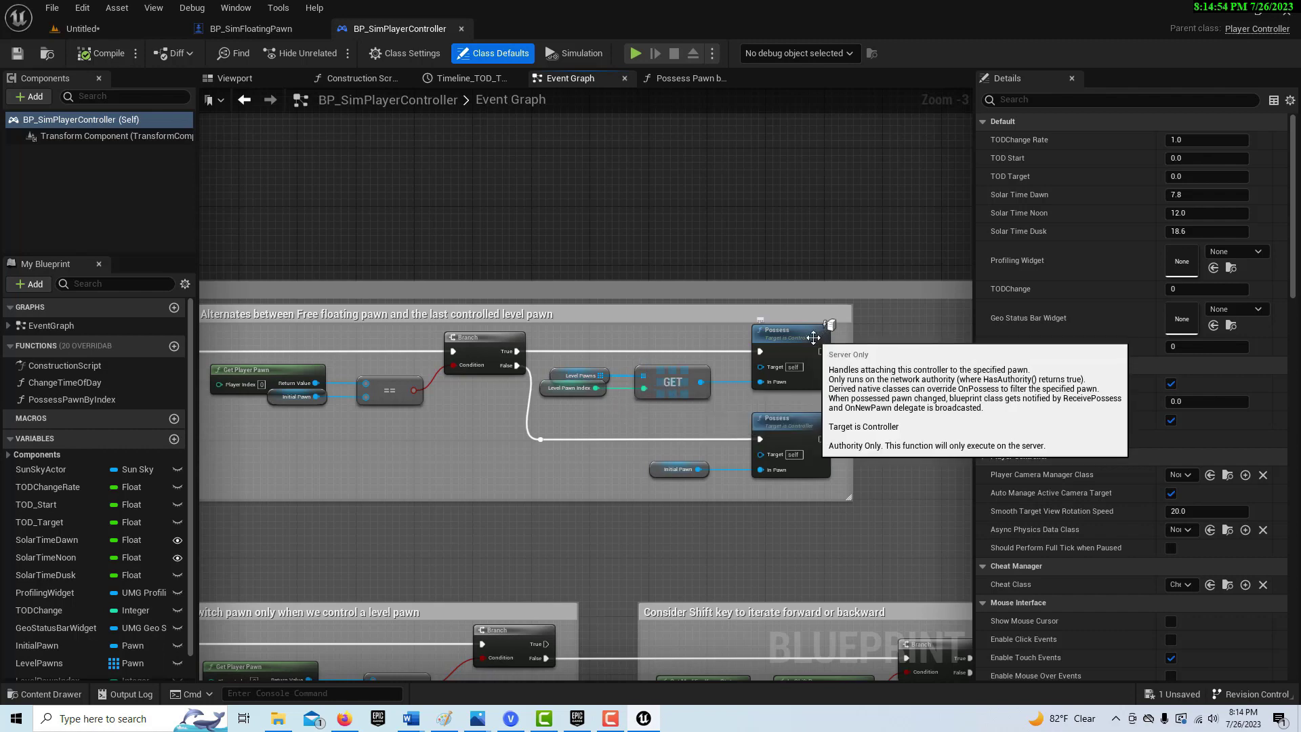
right_click_drag(369, 402, 534, 376)
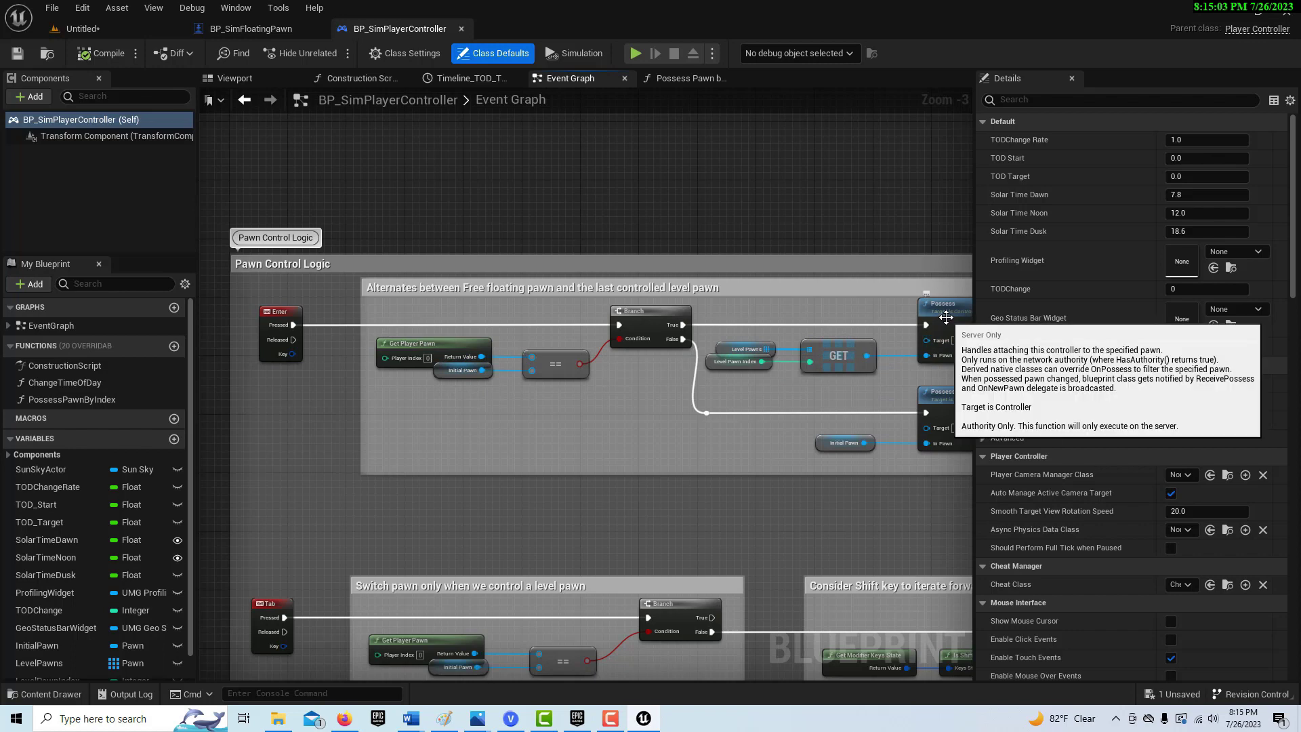
right_click_drag(659, 340, 509, 340)
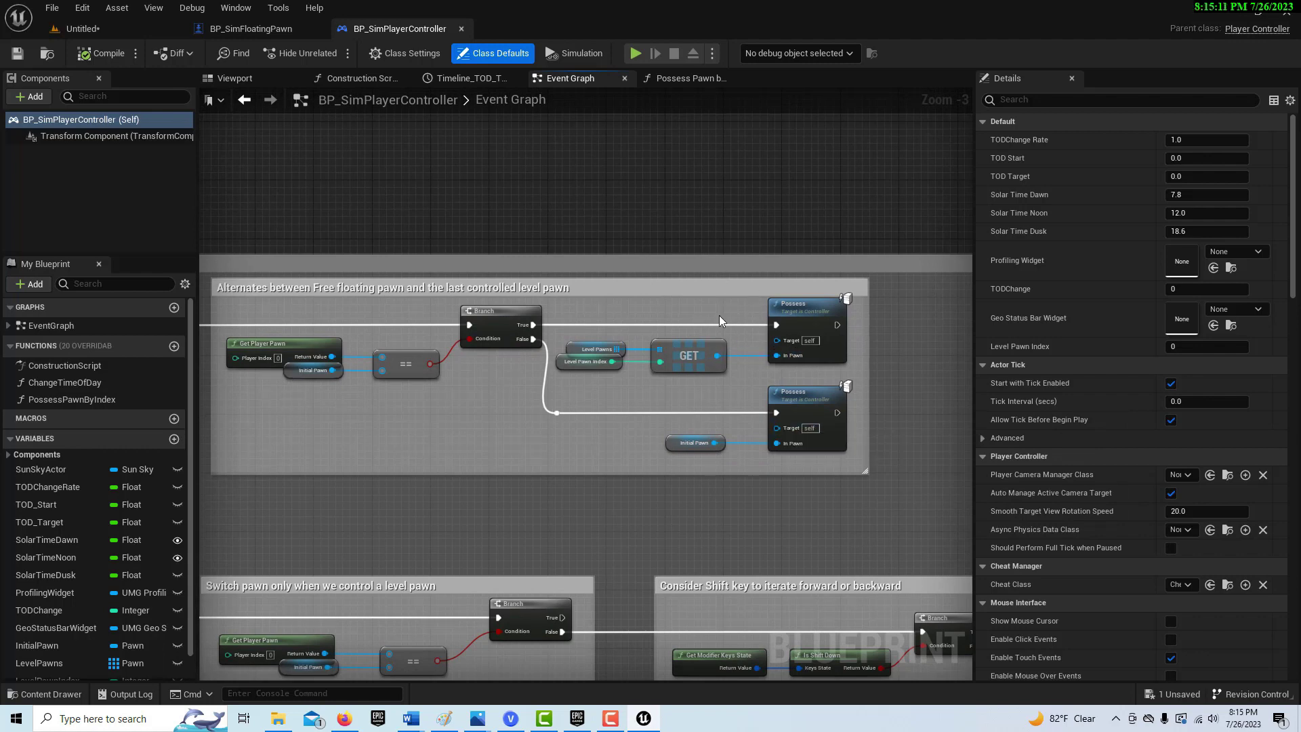
right_click_drag(527, 445, 607, 456)
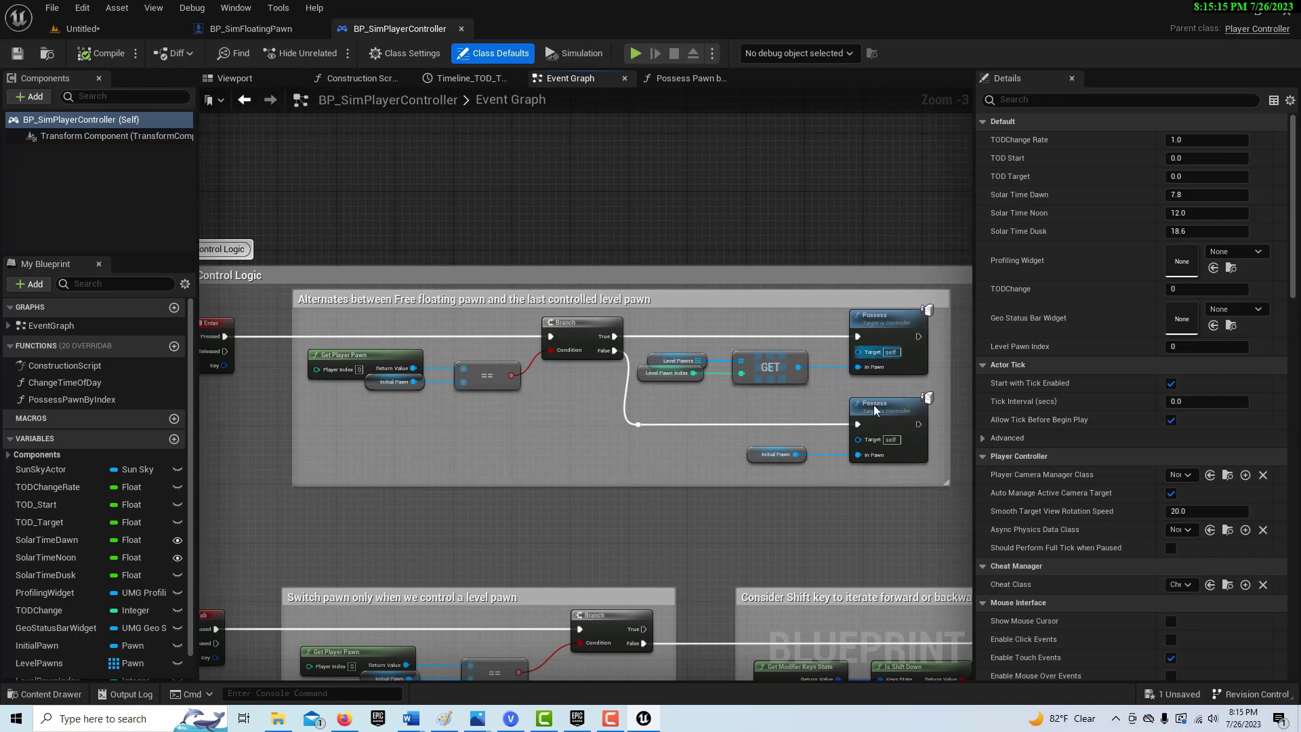
Pan to the Direct Possession block, then return to the BP_SimFloatingPawn blueprint.
right_click_drag(678, 532, 731, 161)
right_click_drag(867, 561, 925, 438)
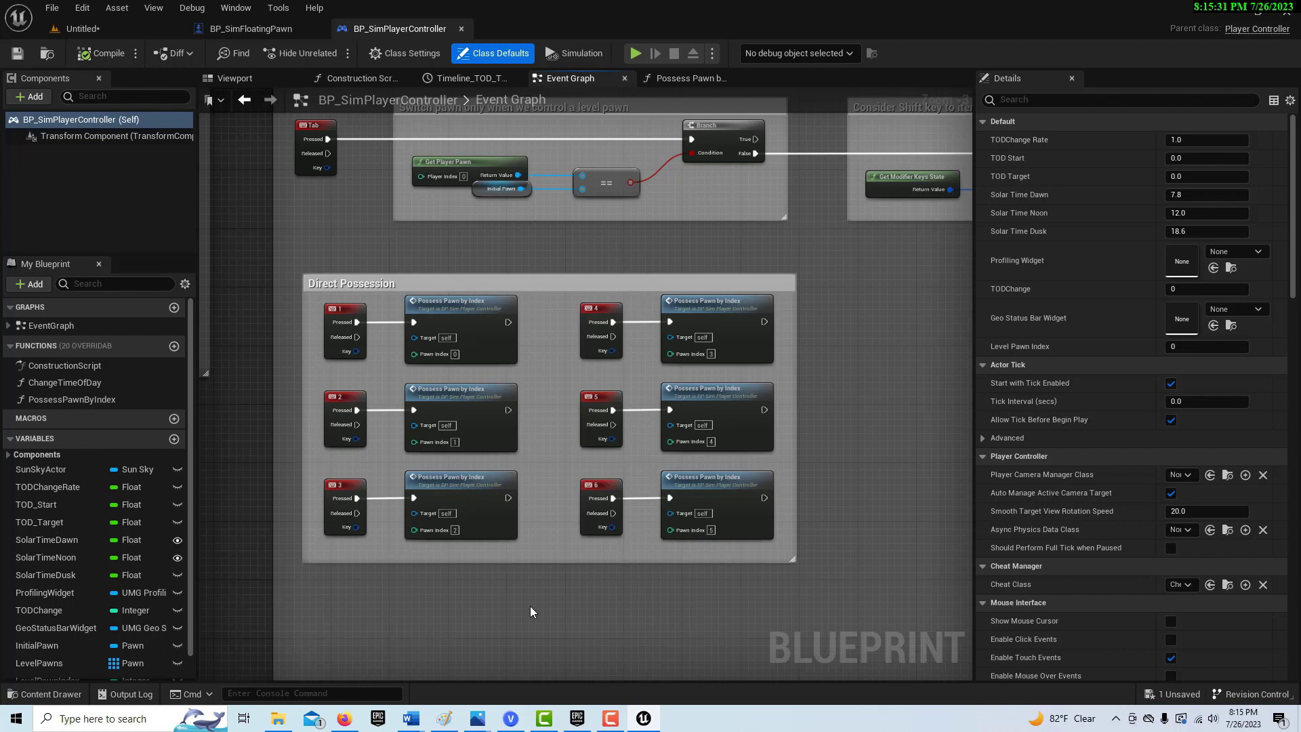
scroll(530, 606, "down", 1)
right_click_drag(530, 606, 610, 604)
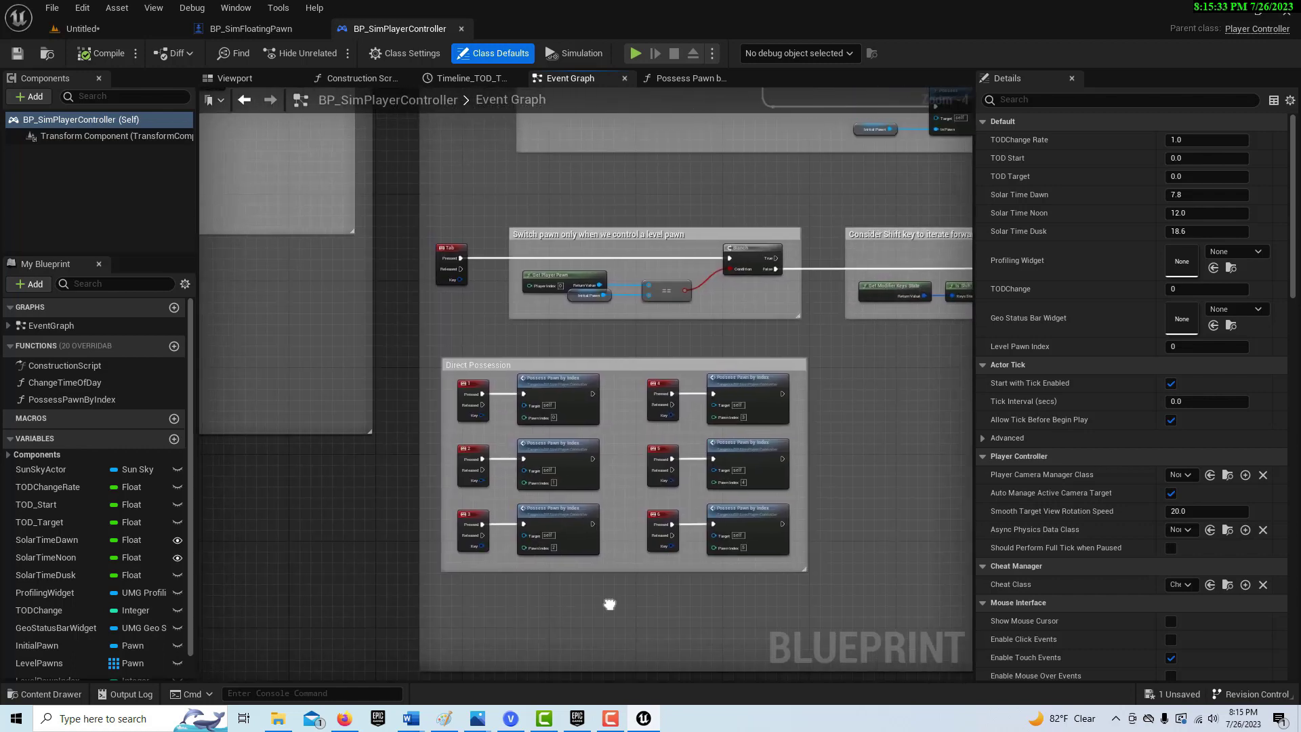
left_click(313, 29)
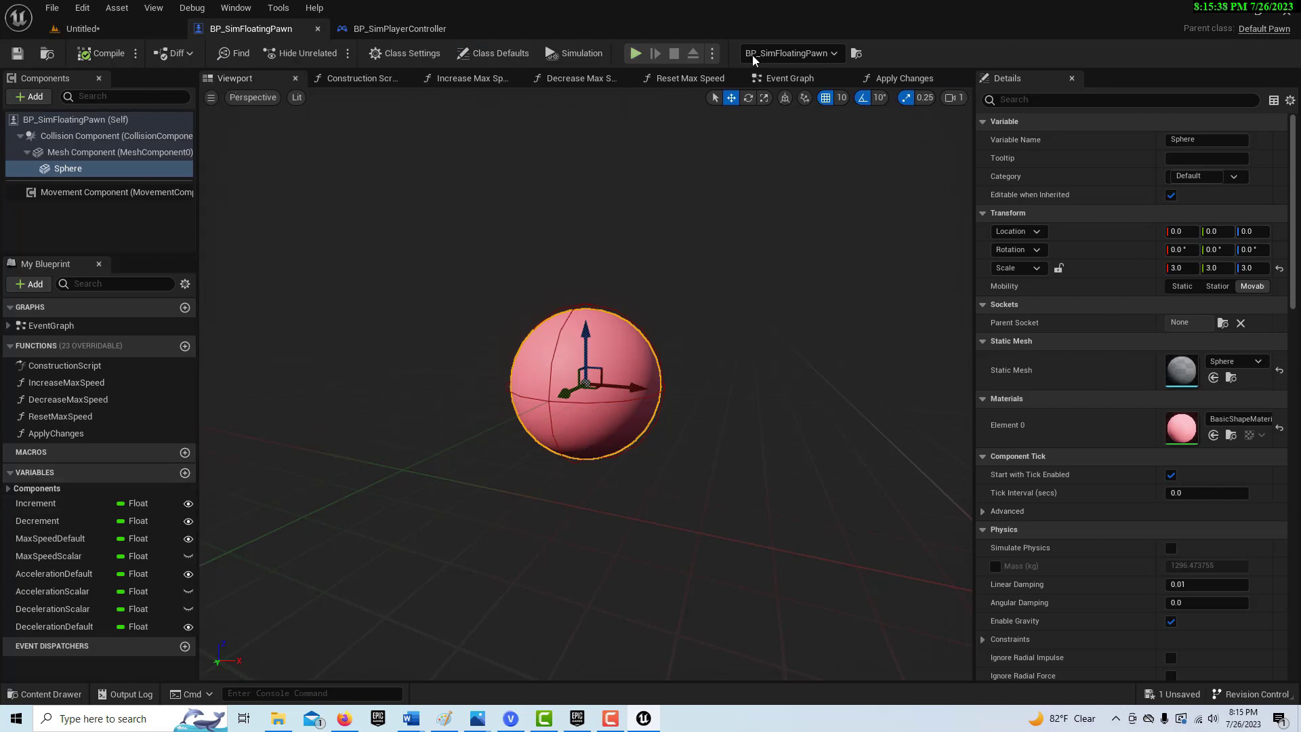
Add a PawnNumber variable of type Integer and bring Event BeginPlay into view.
left_click(788, 79)
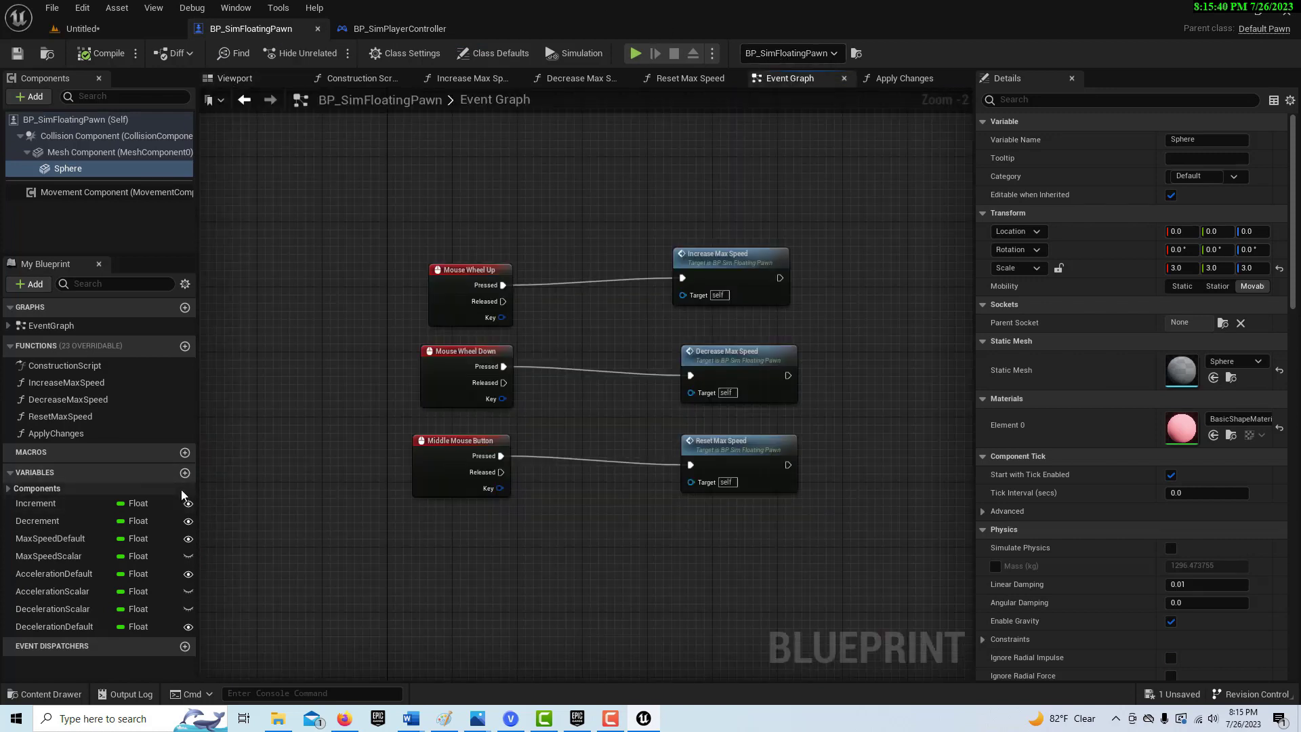
left_click(185, 472)
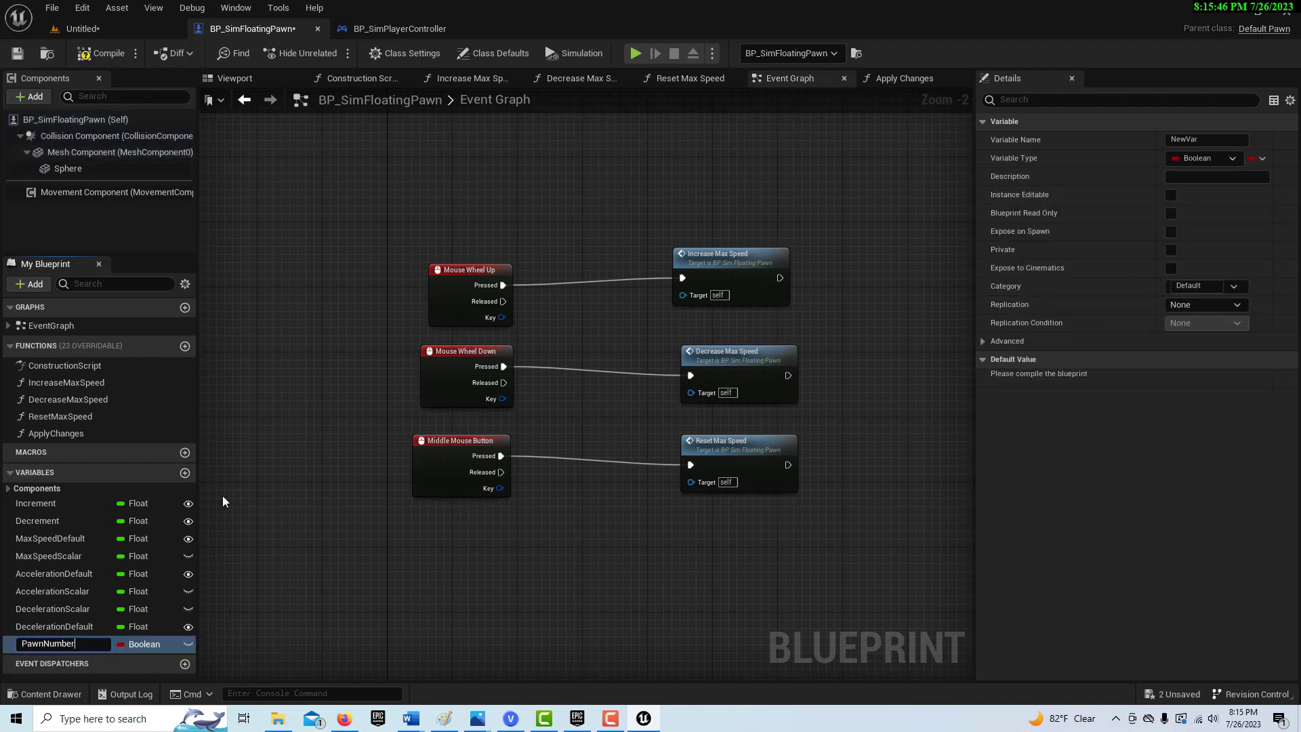
key("Return")
left_click(152, 644)
left_click(171, 381)
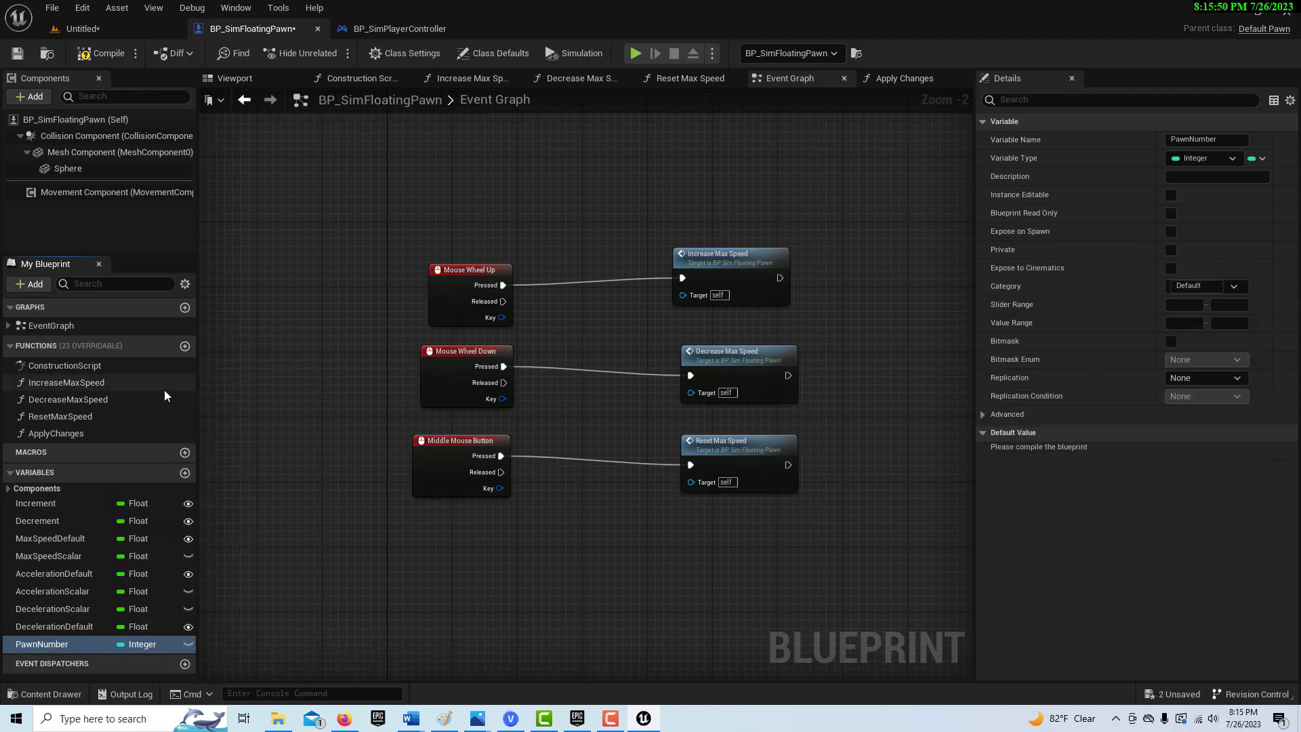
right_click_drag(376, 468, 364, 549)
right_click_drag(454, 246, 469, 561)
right_click_drag(510, 434, 514, 511)
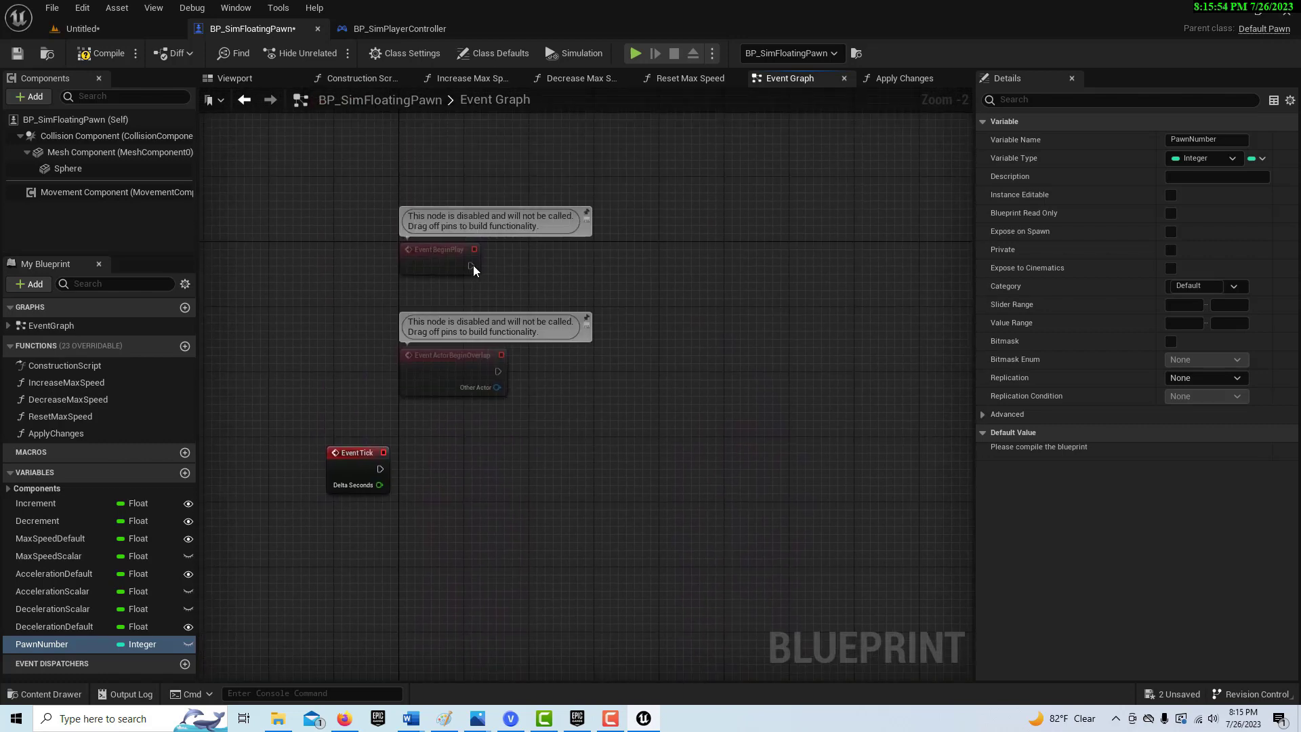
Add a Get Actor Of Class node after BeginPlay and drop a Pawn Number getter beside it.
left_click_drag(471, 266, 571, 267)
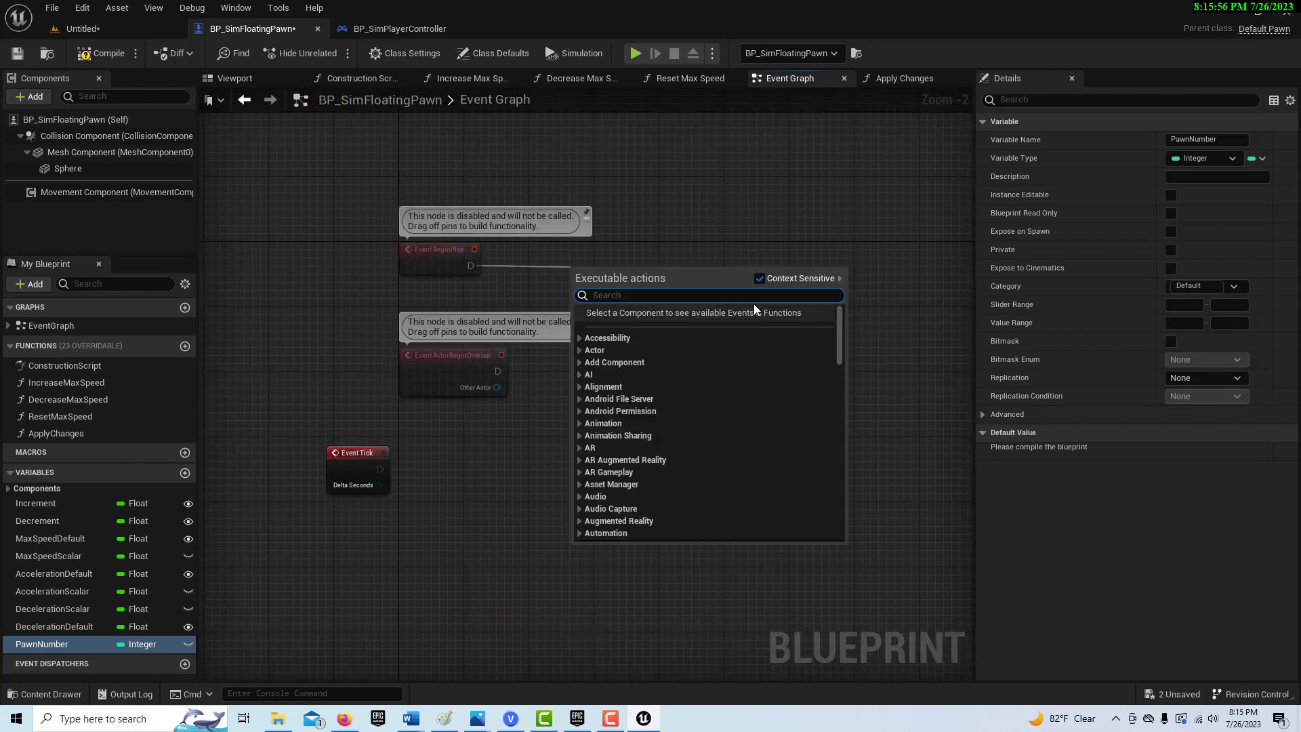
type("get")
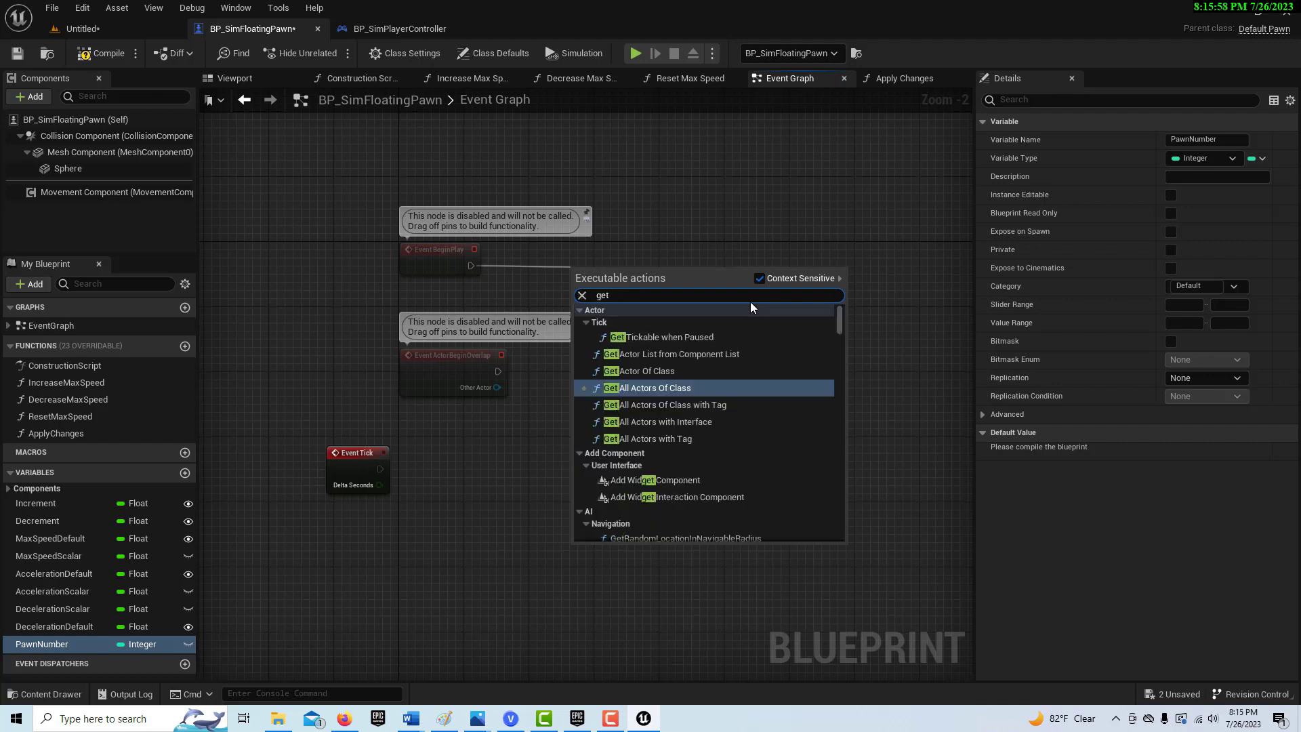
type(" actor of")
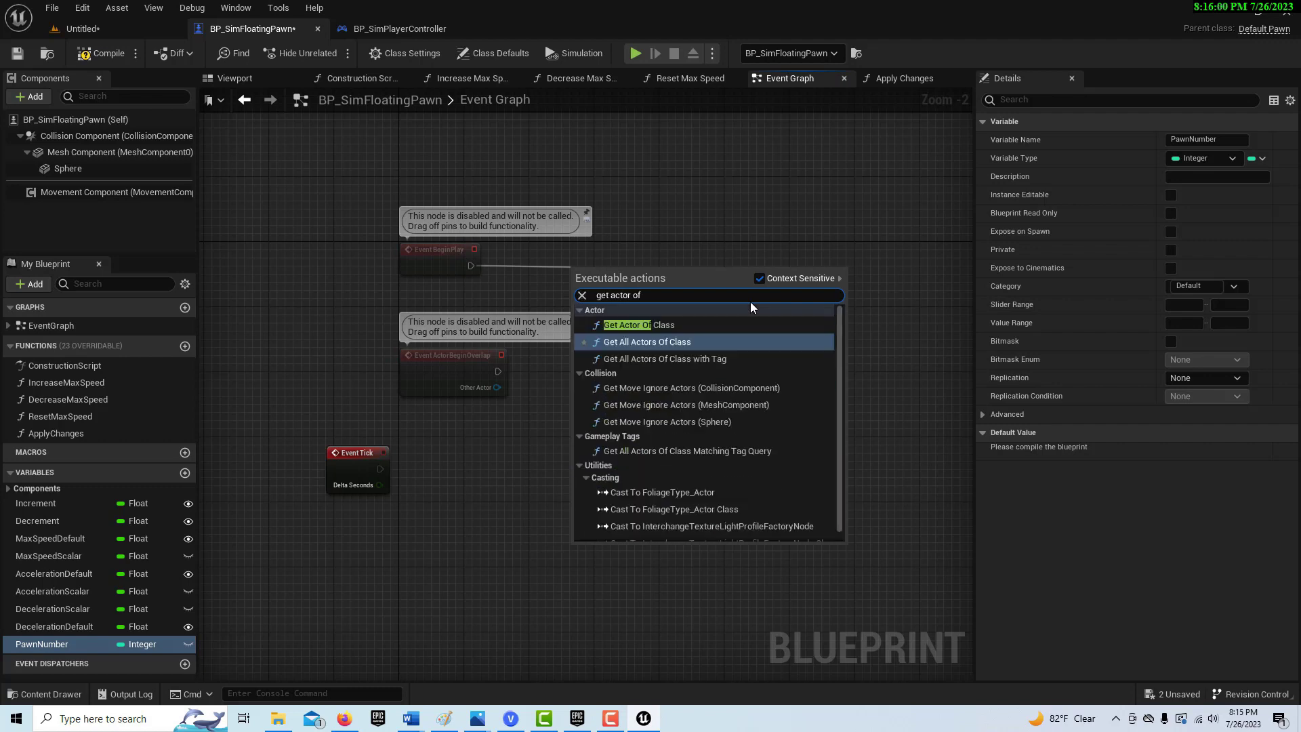
left_click(672, 324)
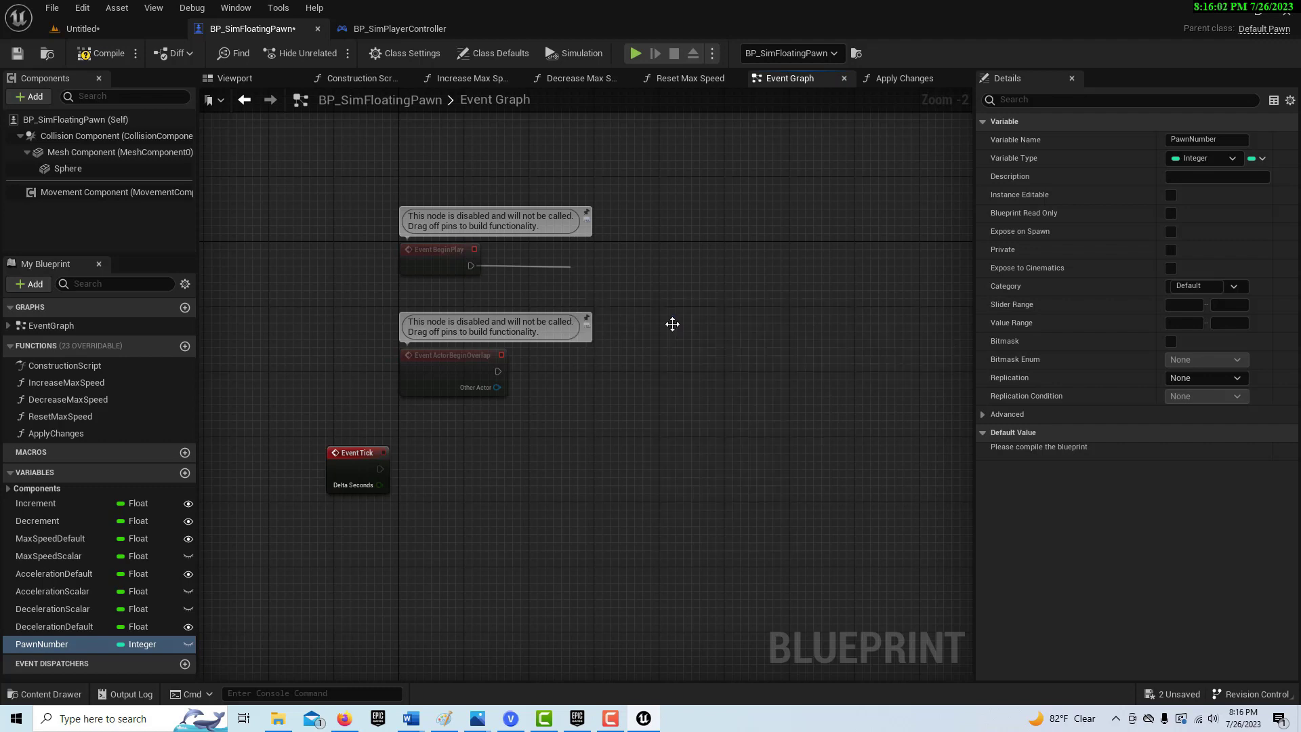
left_click_drag(670, 273, 698, 342)
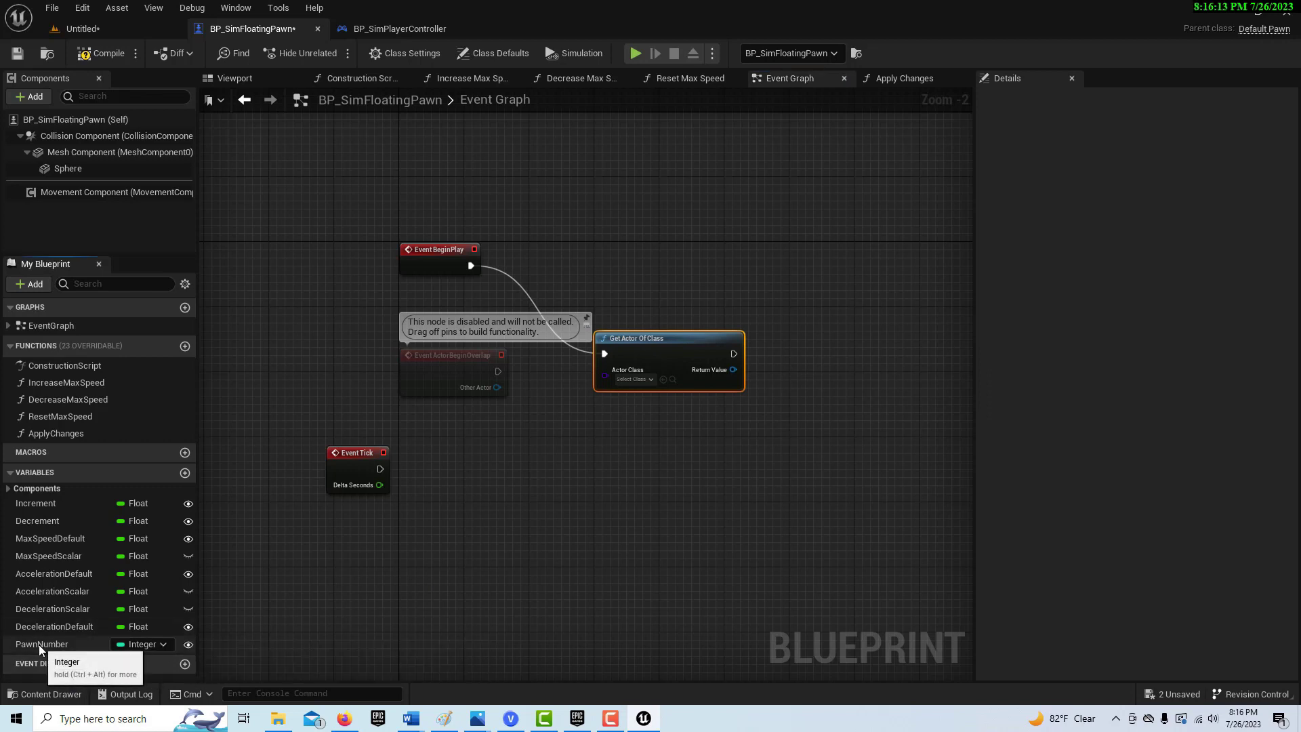
left_click_drag(39, 645, 767, 417, "ctrl")
right_click_drag(894, 482, 722, 533)
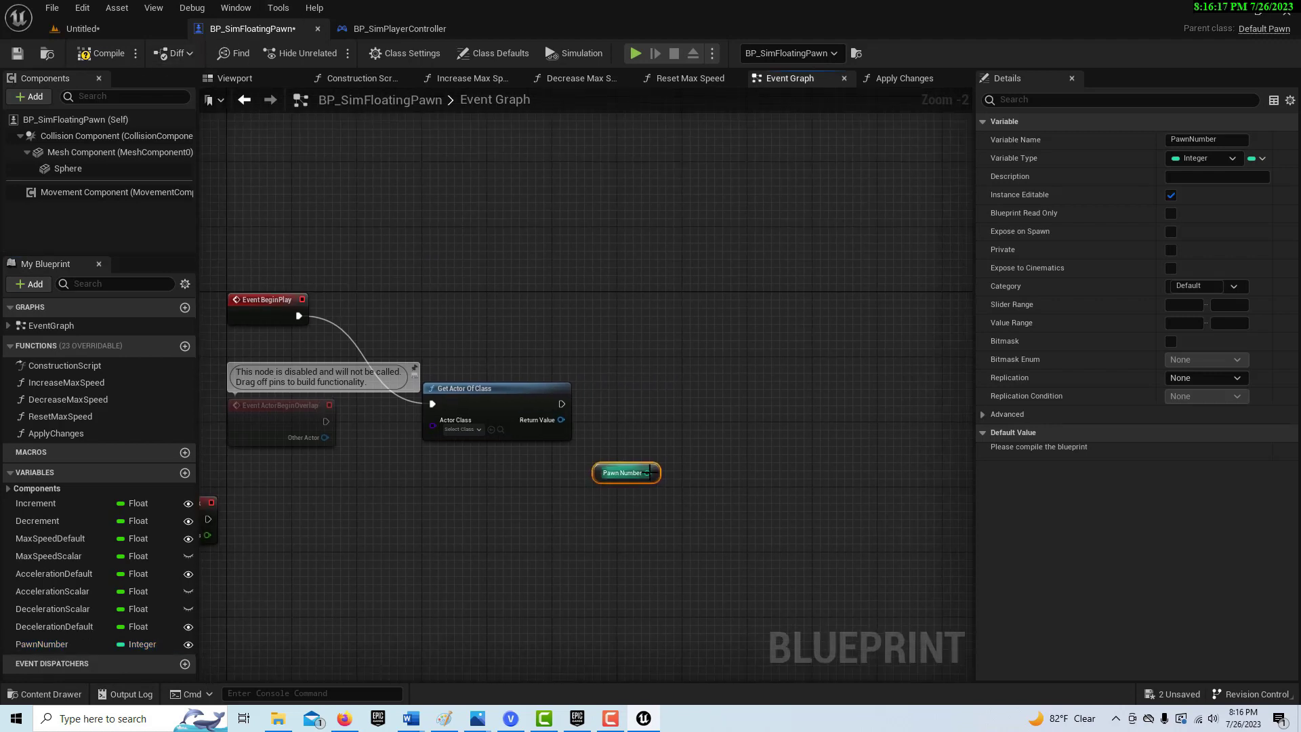
Search for a level setter, then set Get Actor Of Class to BP_SimPlayerController.
left_click_drag(561, 419, 679, 397)
type("set")
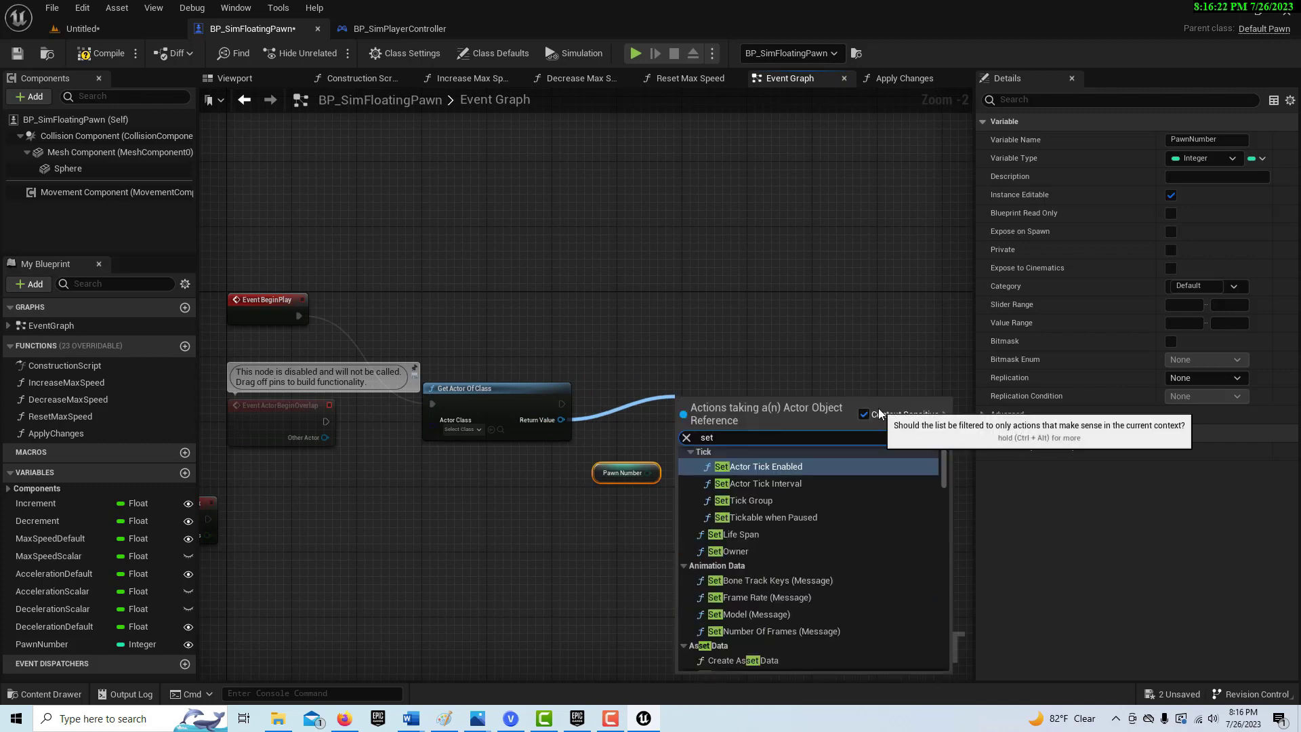
type(" p")
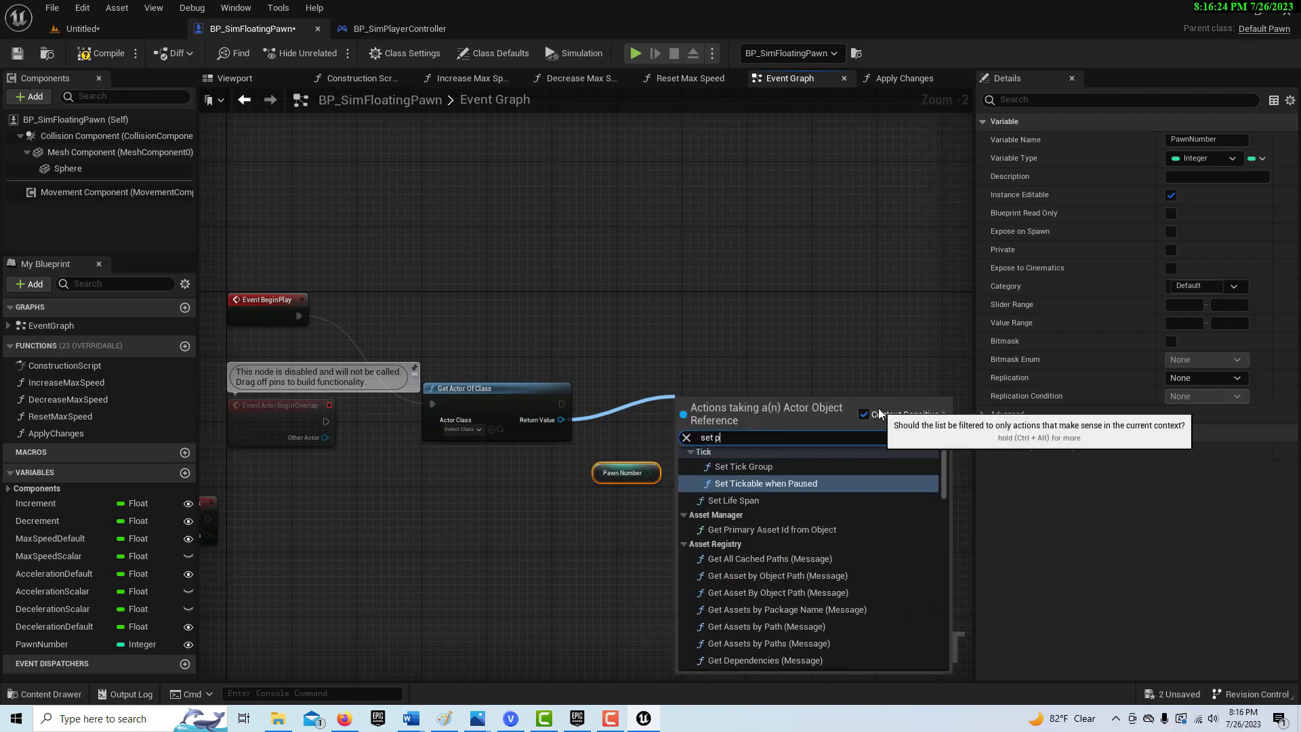
type("la")
key("BackSpace")
key("BackSpace")
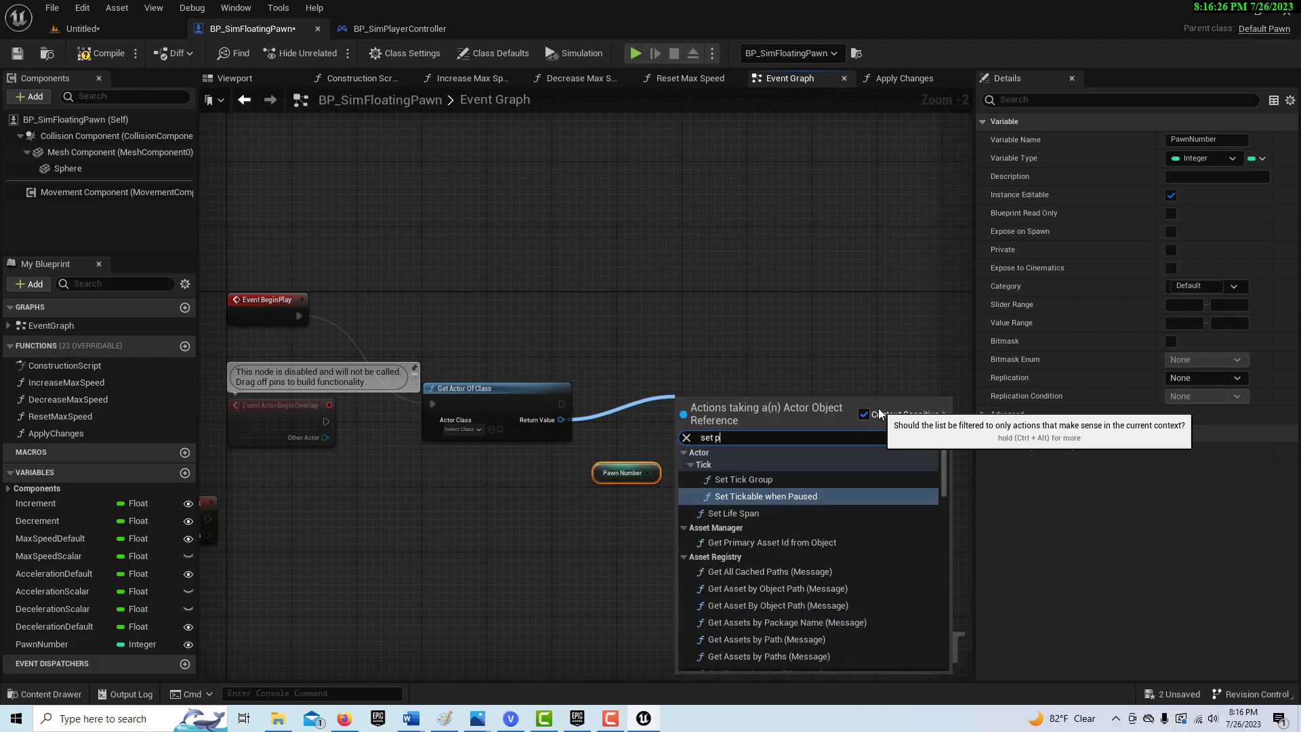
key("BackSpace")
type("inde")
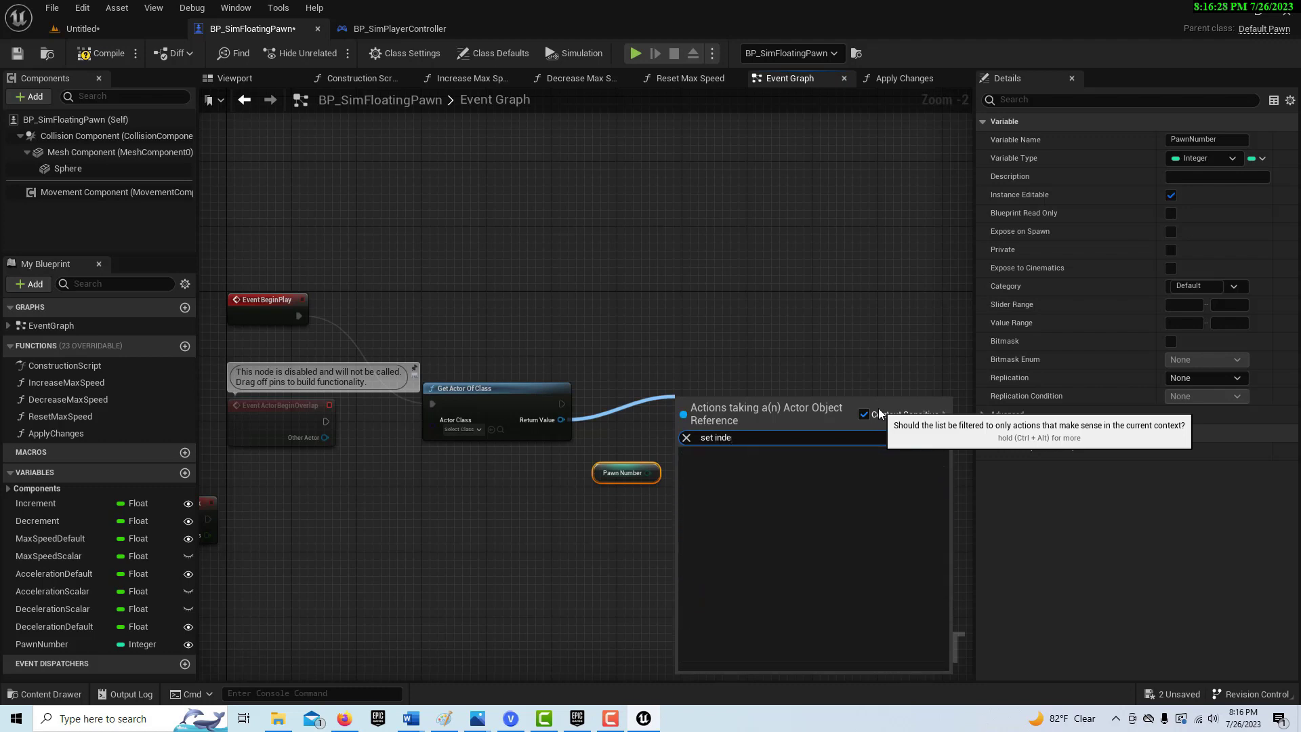
key("BackSpace")
key("BackSpace")
key("BackSpace")
key("BackSpace")
type("level")
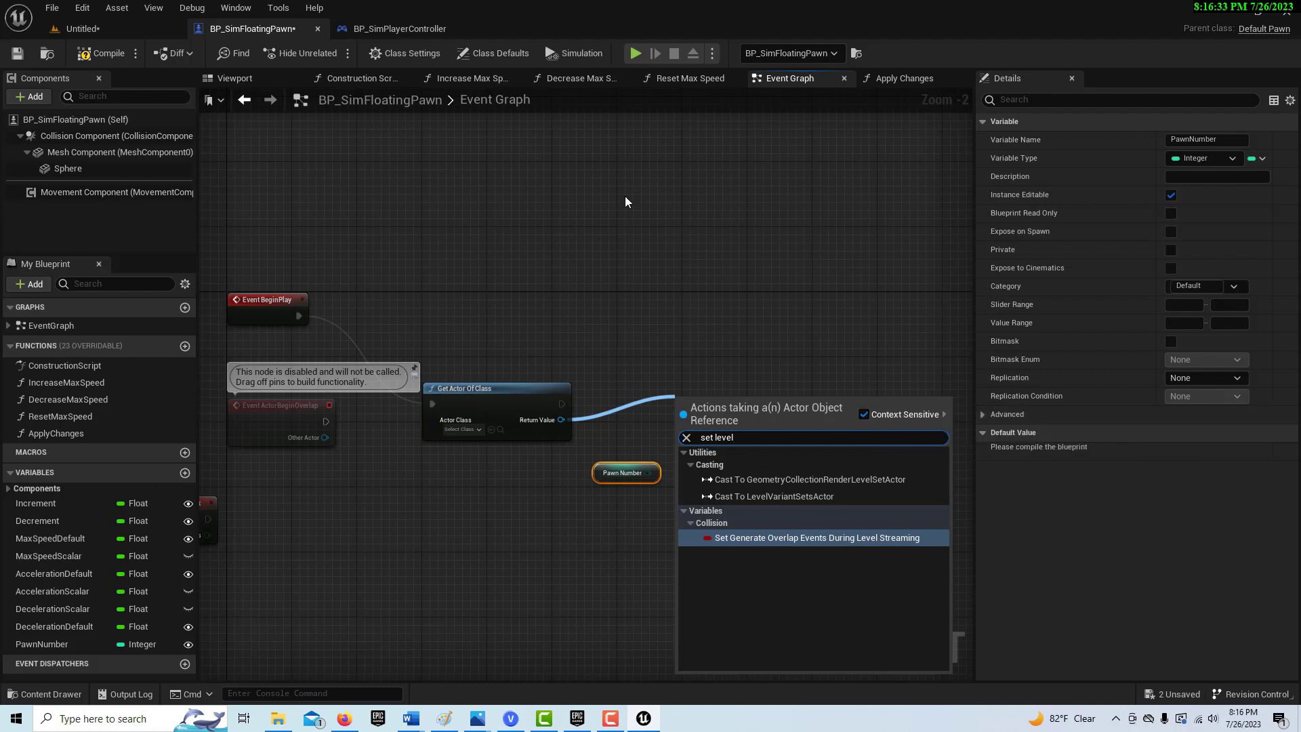
left_click(480, 429)
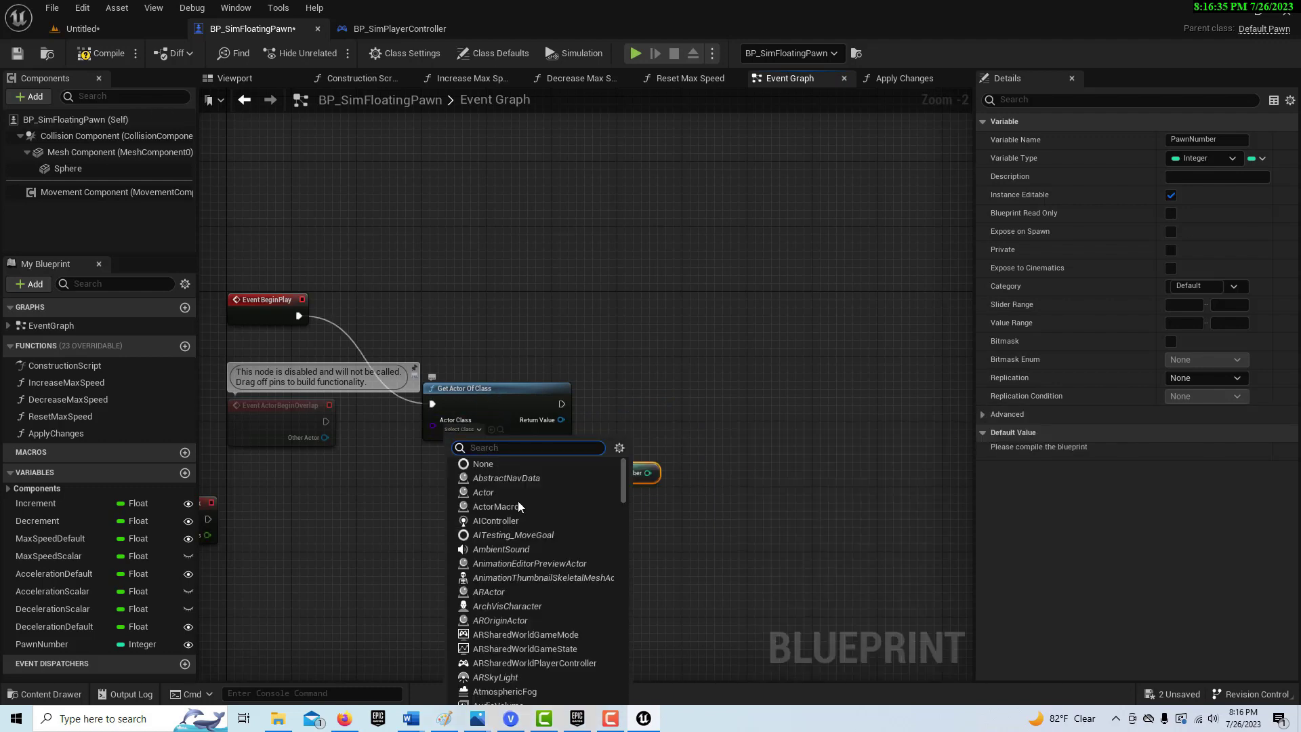
scroll(522, 529, "down", 5)
scroll(563, 600, "down", 2)
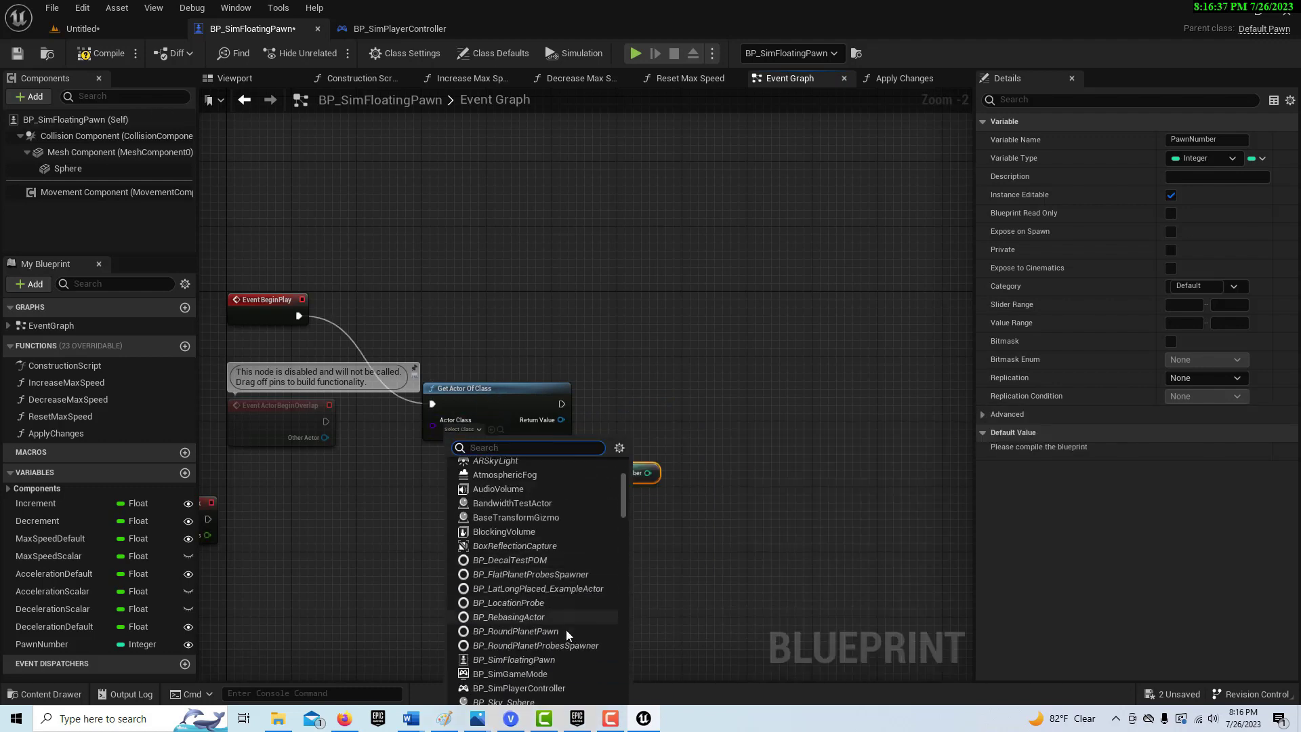
left_click(560, 687)
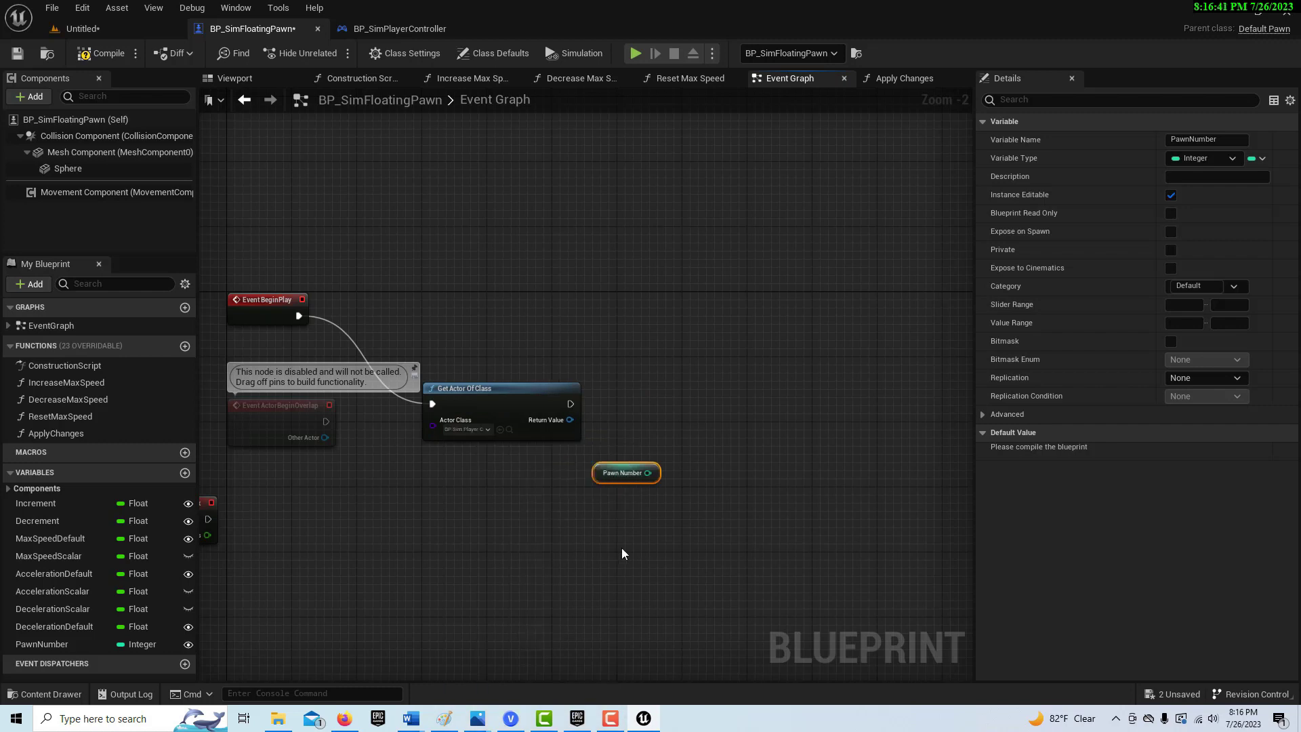
Add a SET Level Pawn Index node after Get Actor Of Class, feed Pawn Number in, and compile.
left_click(102, 53)
left_click_drag(570, 420, 686, 421)
type("get ke")
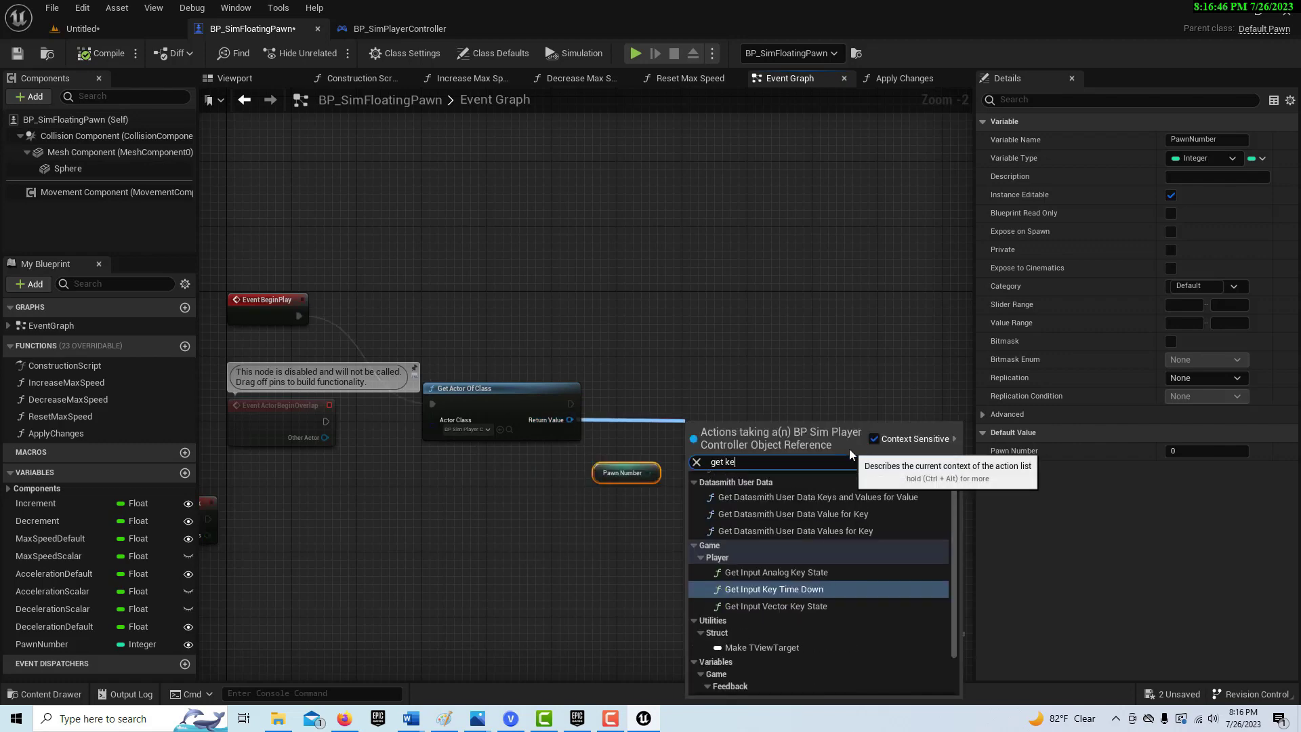
key("BackSpace")
key("BackSpace")
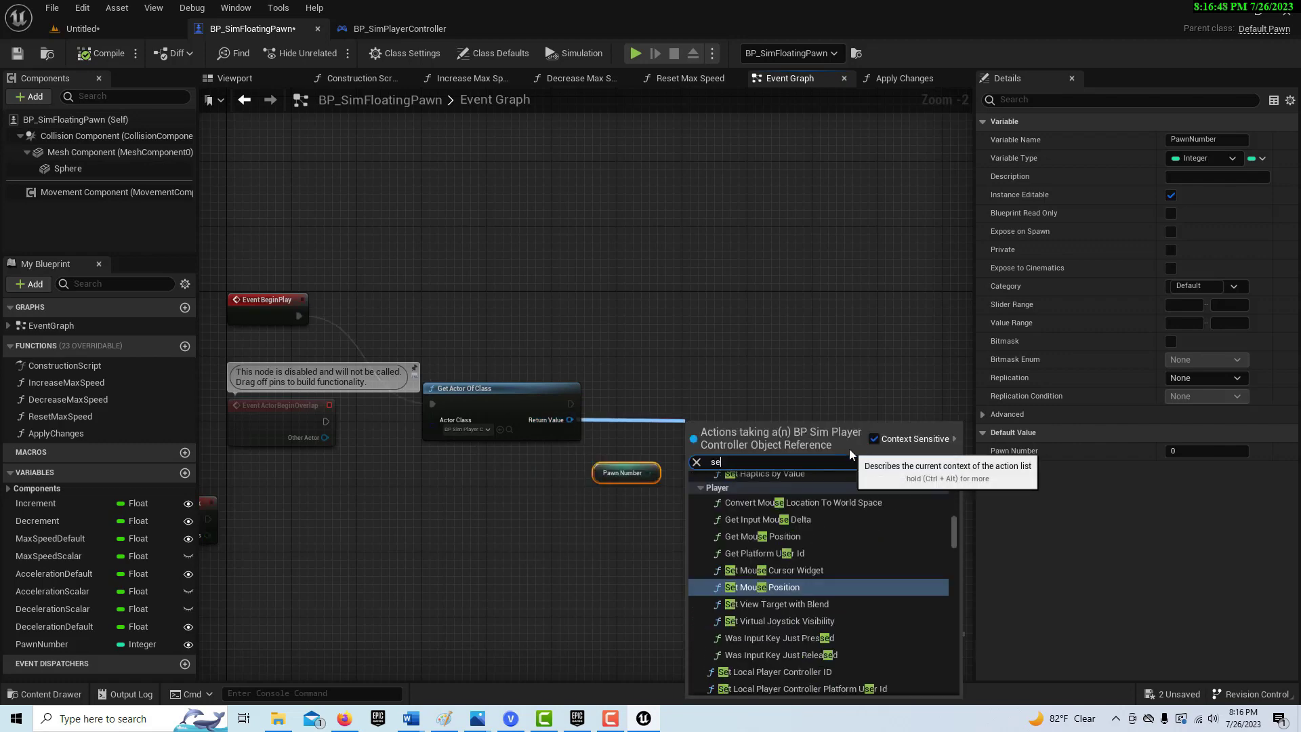
type("t leve")
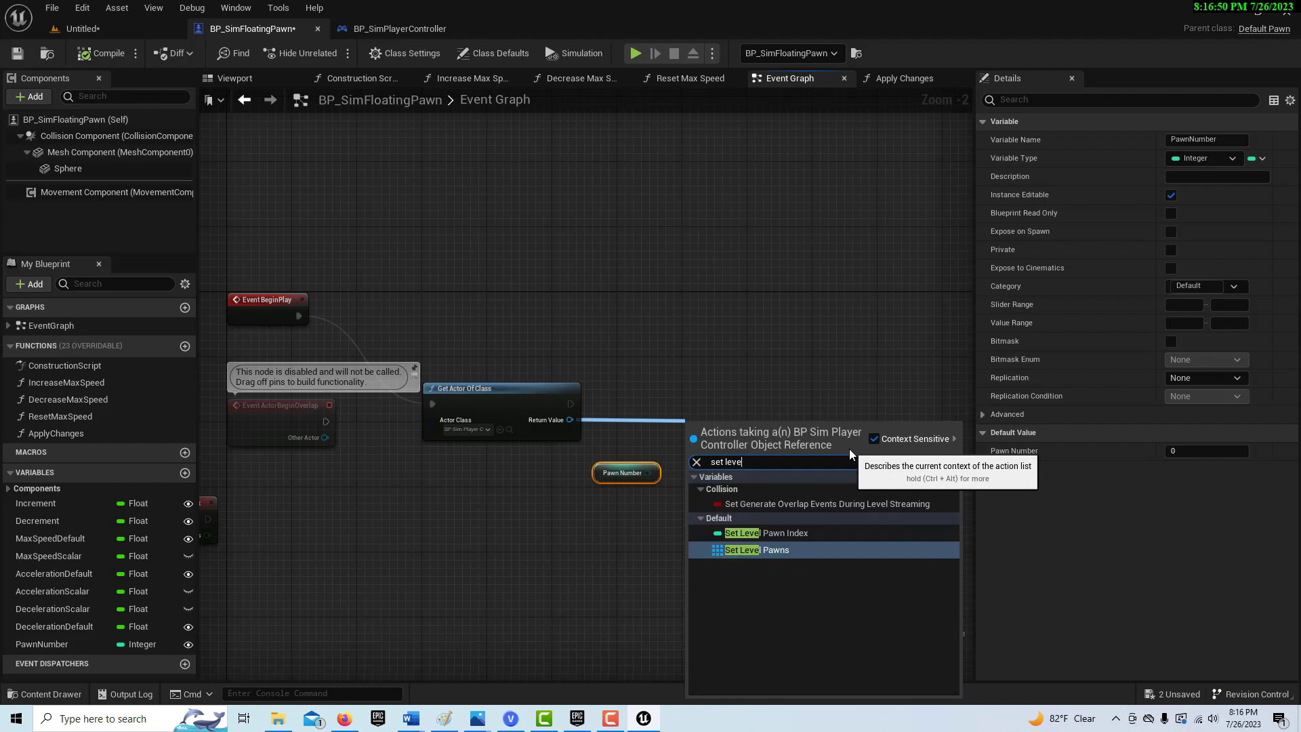
left_click(807, 535)
left_click_drag(770, 419, 732, 379)
left_click_drag(570, 405, 712, 383)
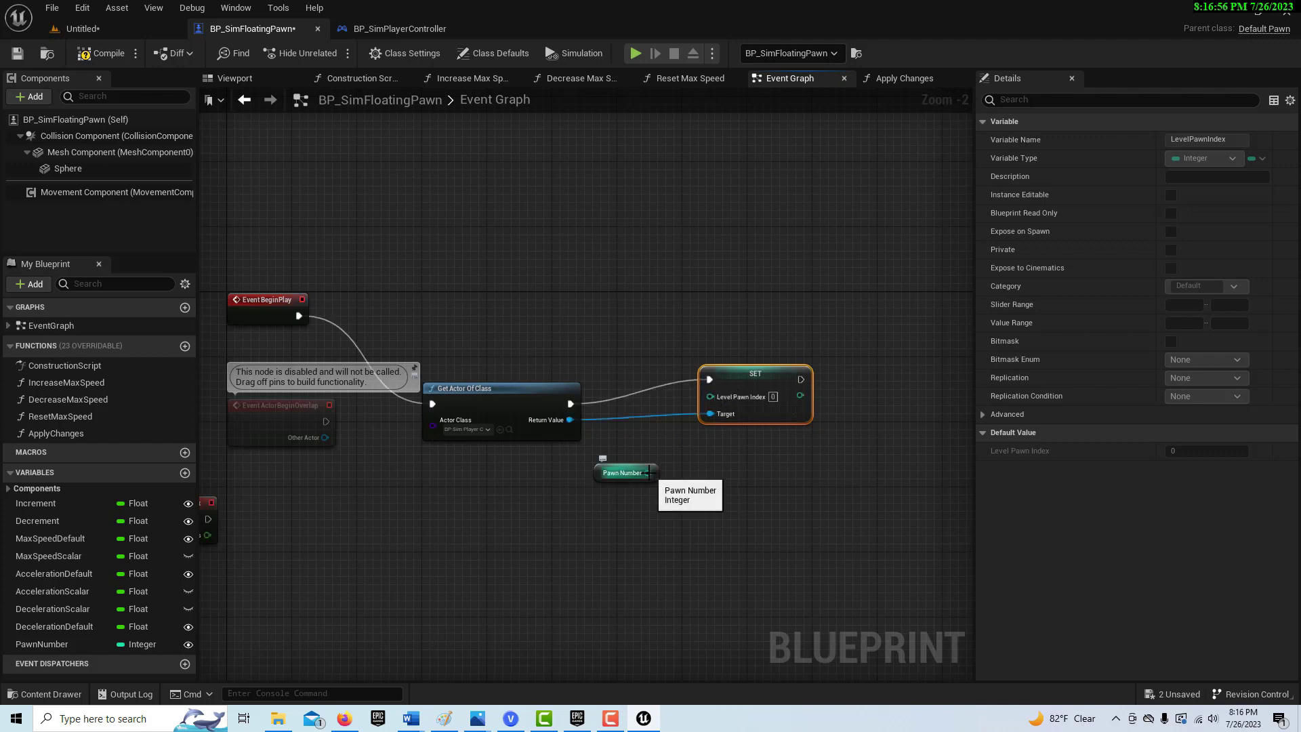
left_click_drag(648, 472, 707, 396)
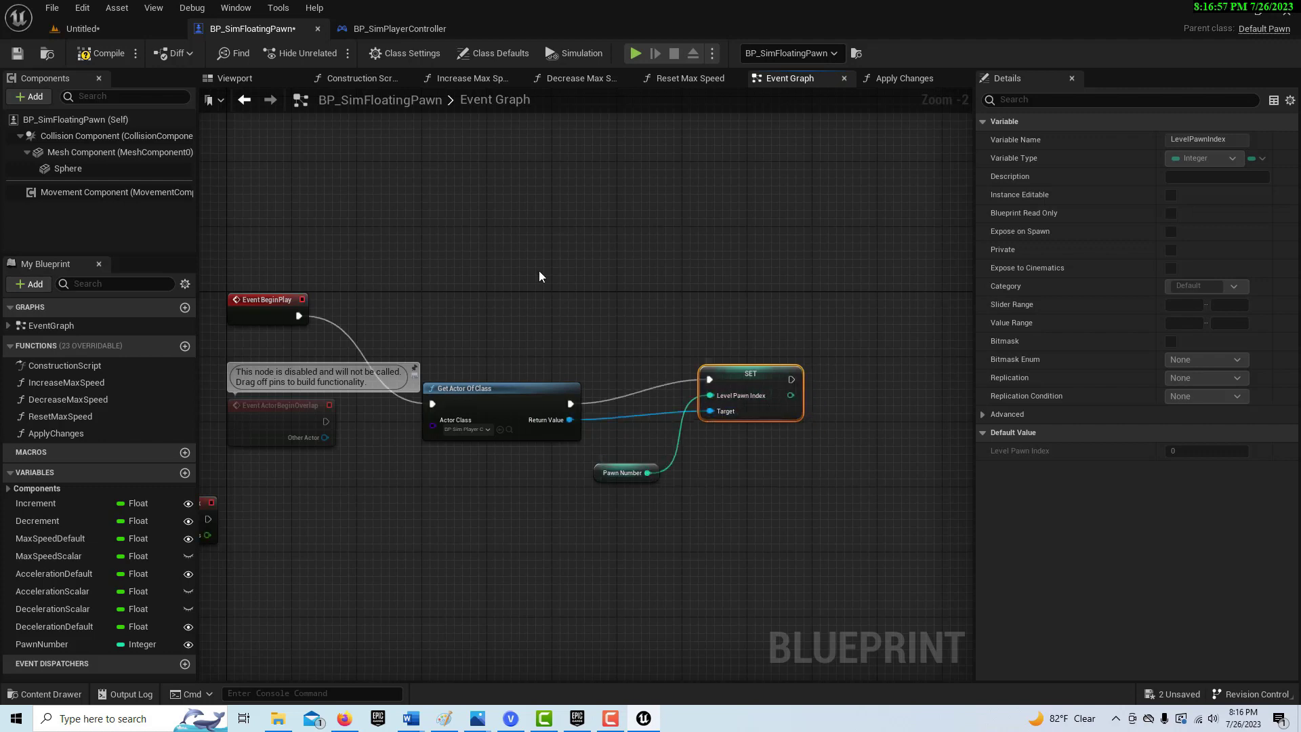
left_click(102, 53)
Save the pawn blueprint and place a second BP_SimFloatingPawn in the Untitled level.
left_click(18, 53)
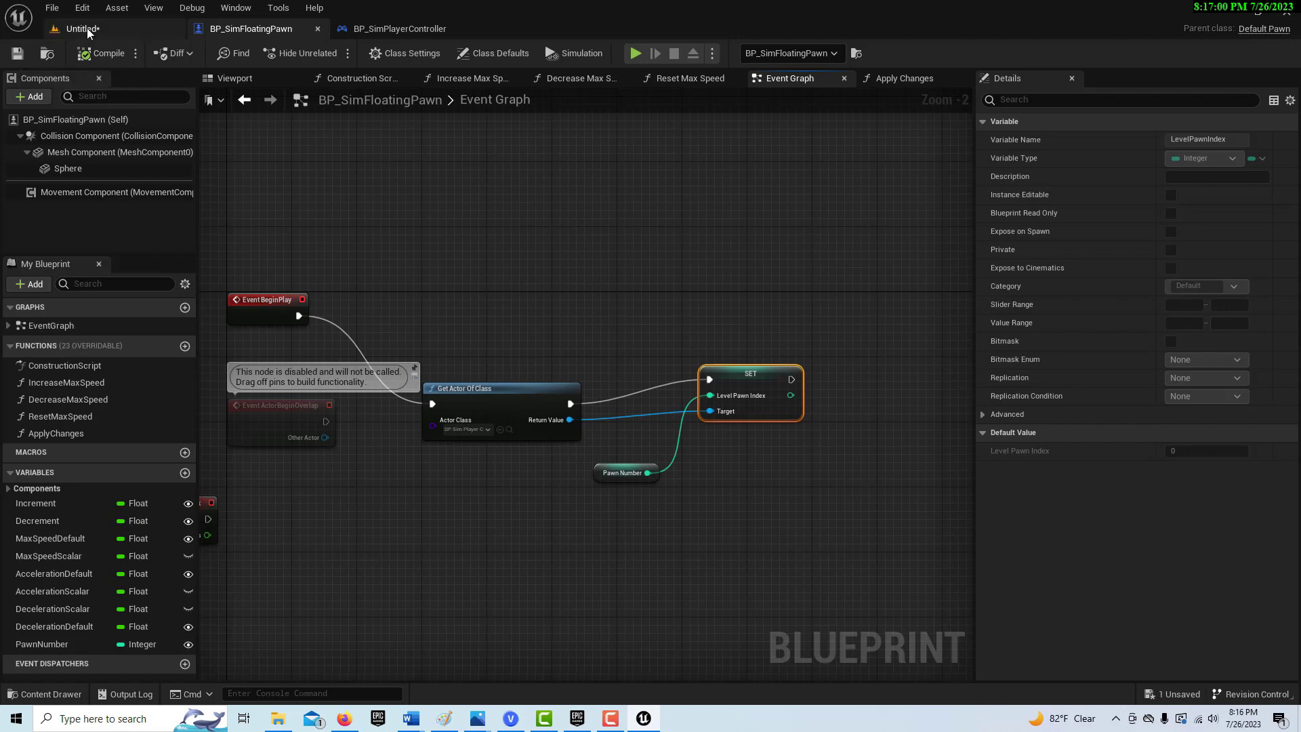
left_click(137, 31)
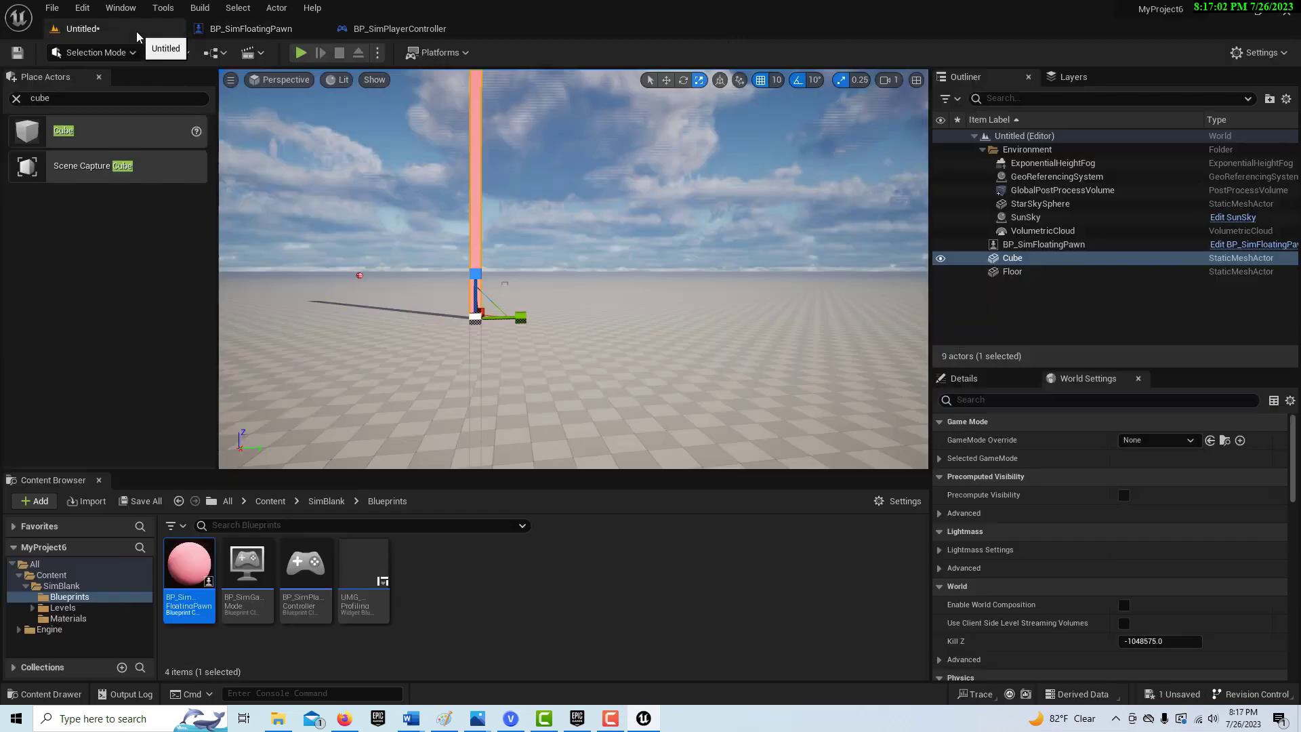
left_click_drag(185, 576, 663, 264)
key("w")
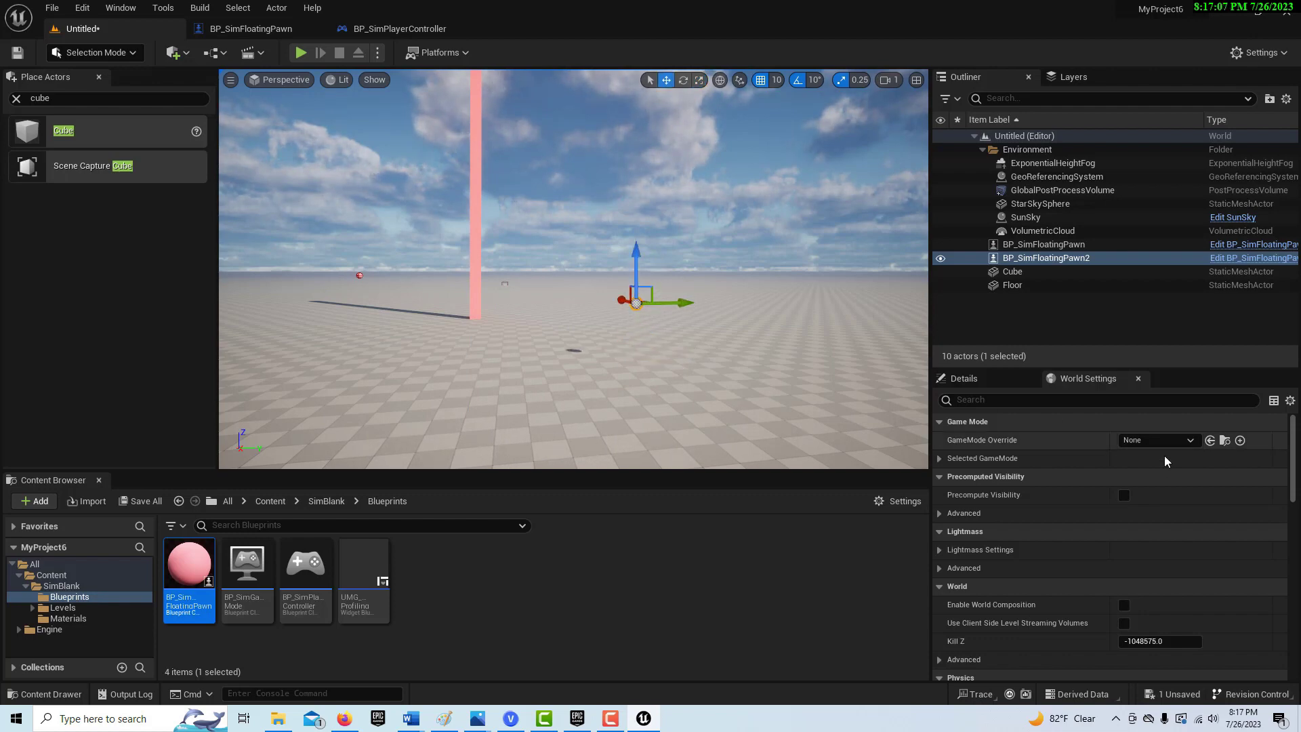
Select BP_SimFloatingPawn2 and set its Pawn Number to 1 in Details.
left_click(964, 378)
scroll(1207, 571, "down", 5)
scroll(1166, 610, "down", 3)
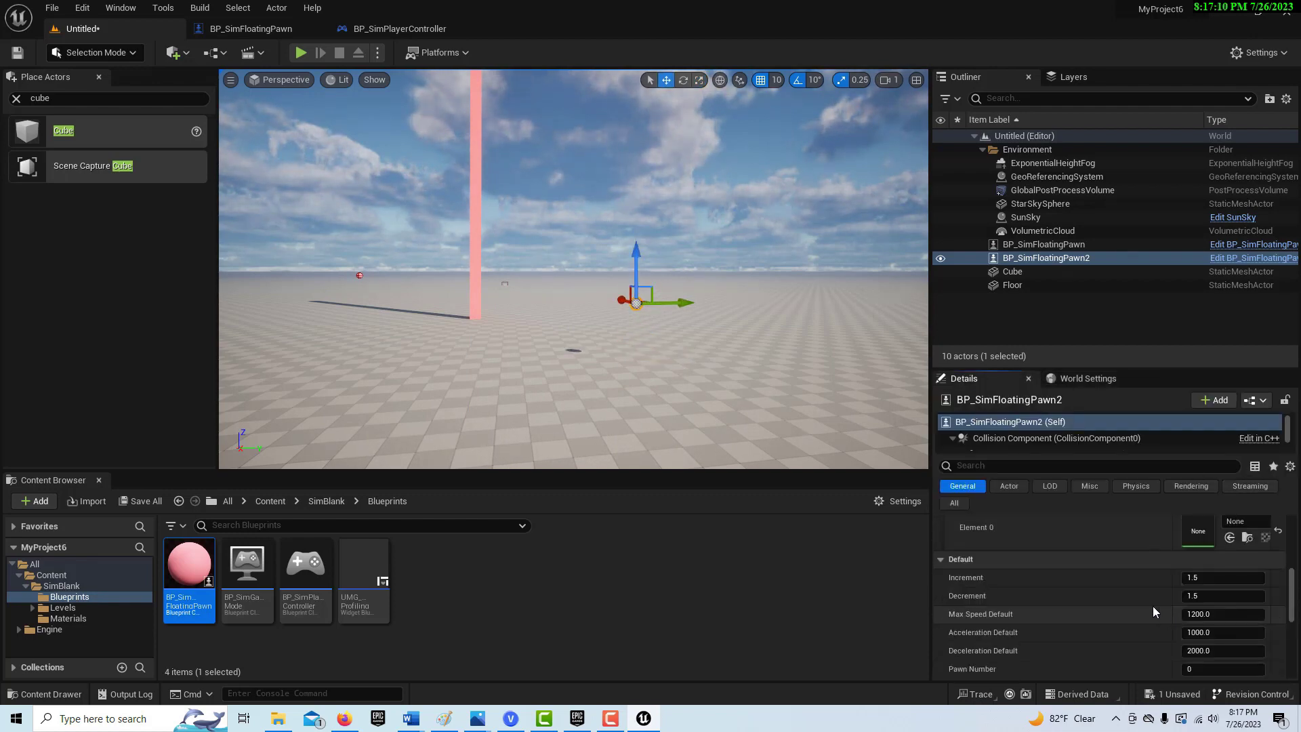
scroll(1139, 600, "up", 6)
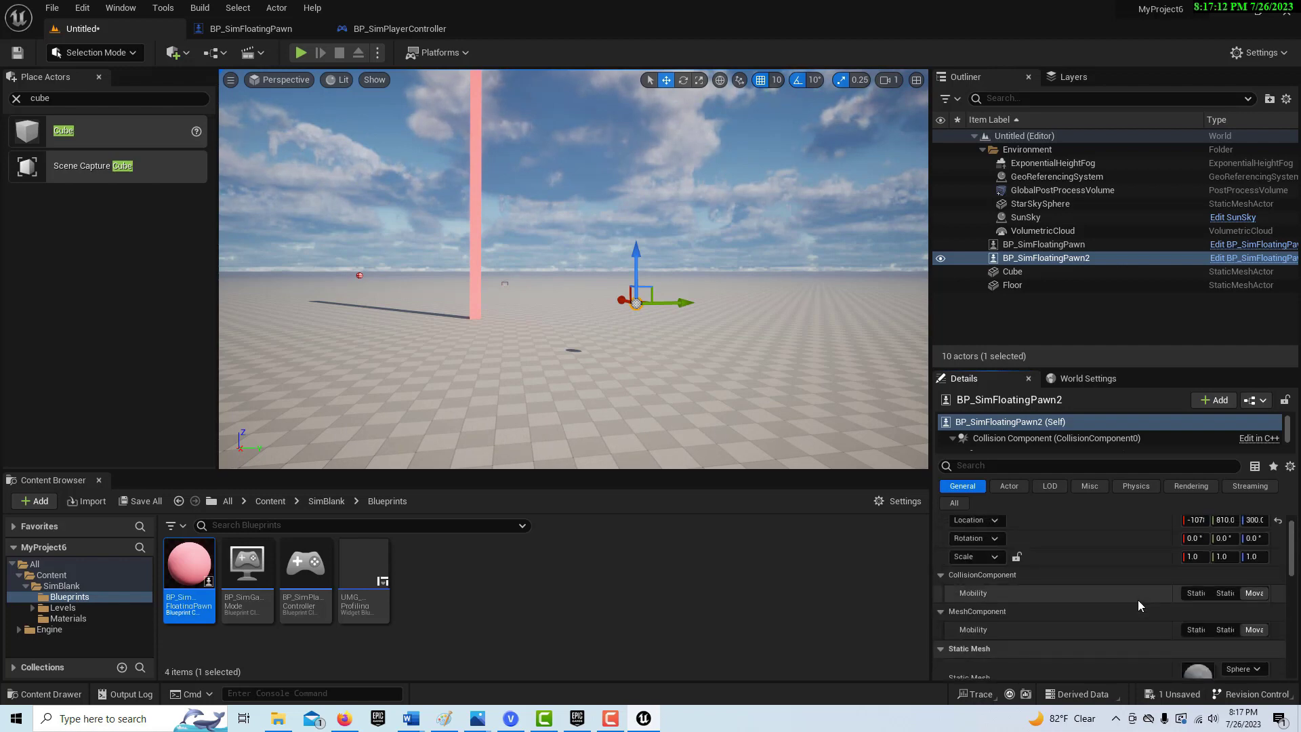
scroll(1138, 600, "down", 6)
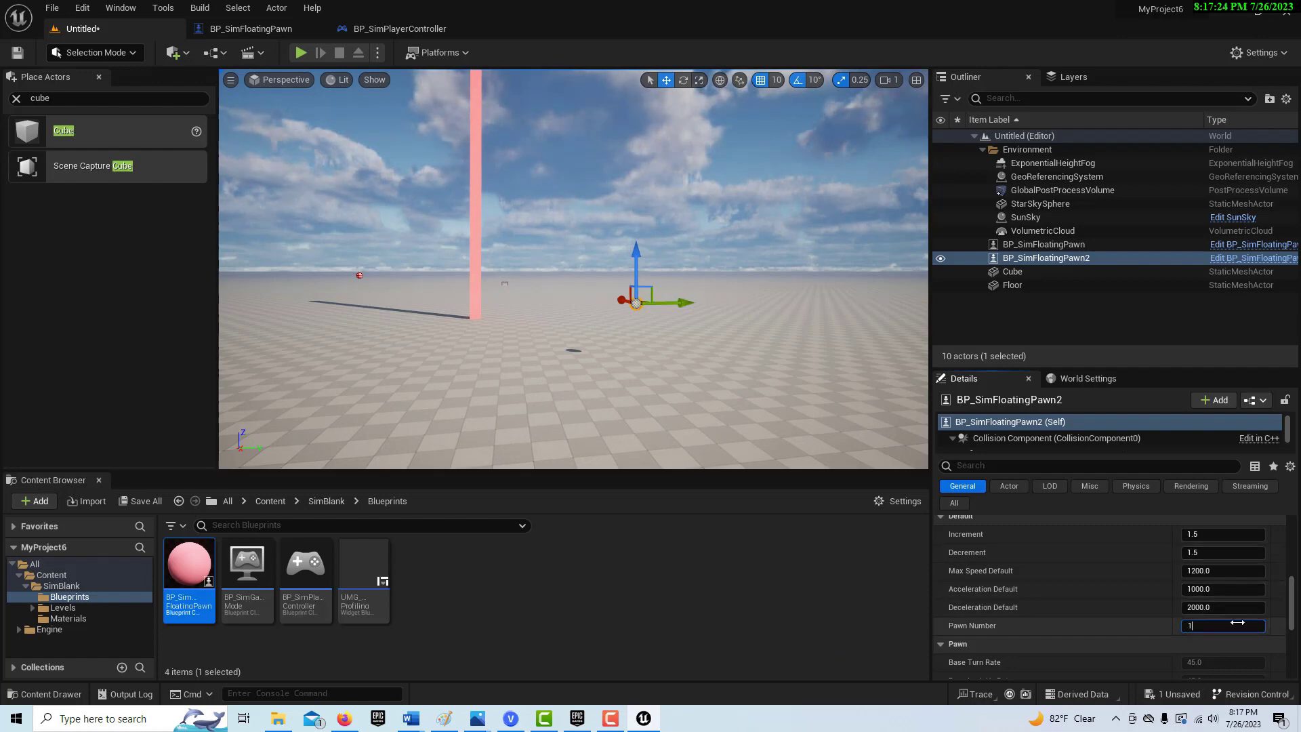
Save the level as NewMap, then play it and move the pawn forward toward the pink pillar.
left_click(17, 54)
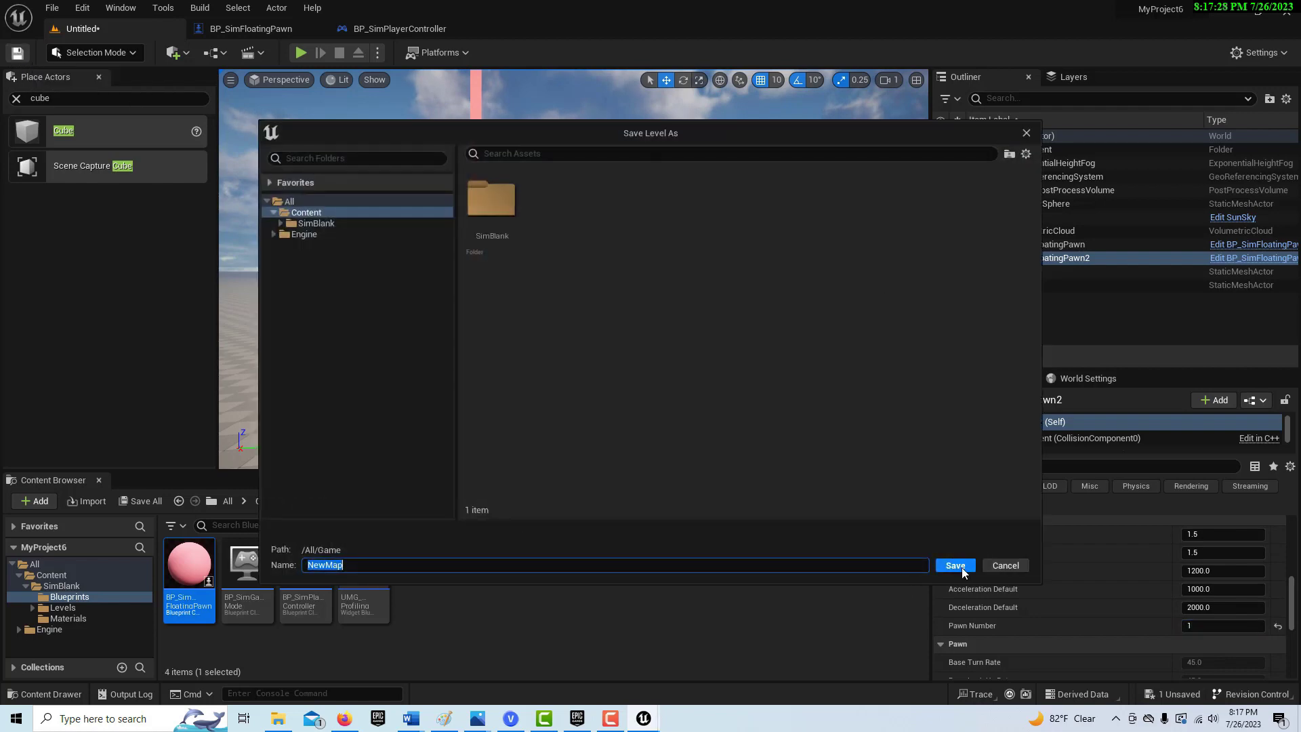
left_click(963, 569)
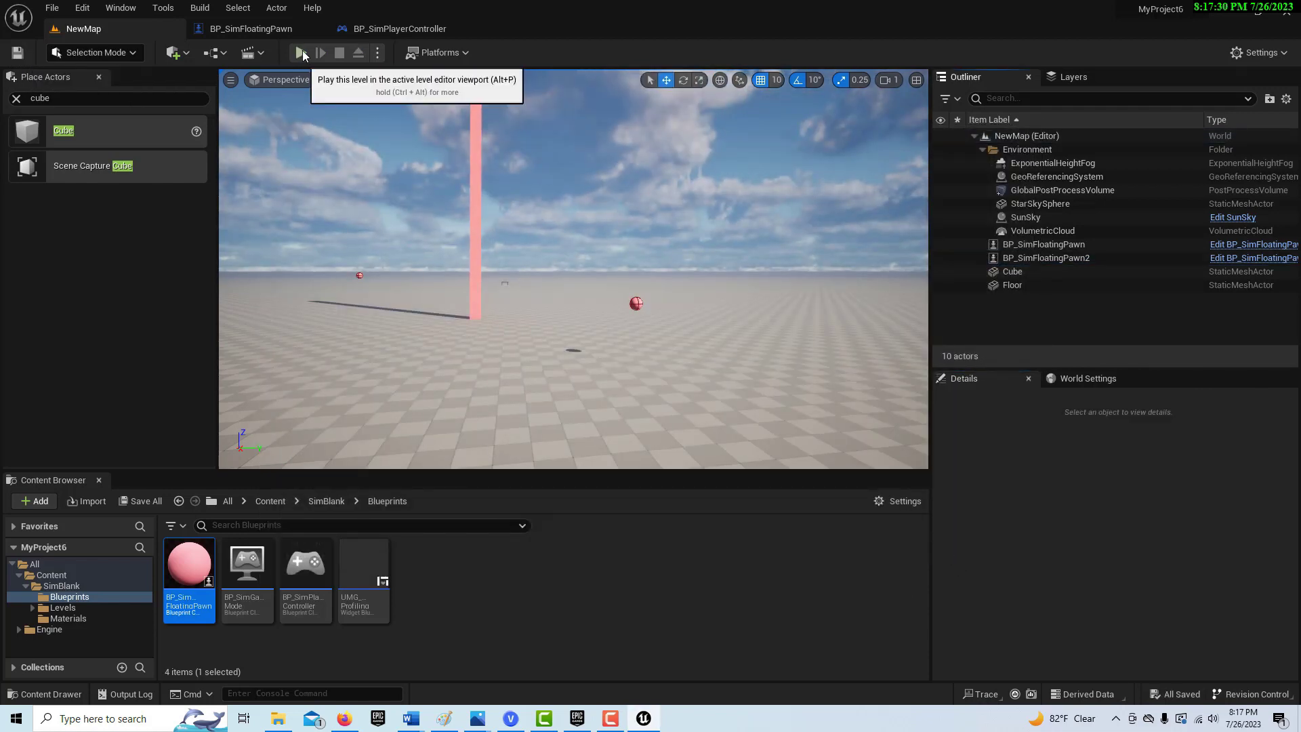
left_click(300, 52)
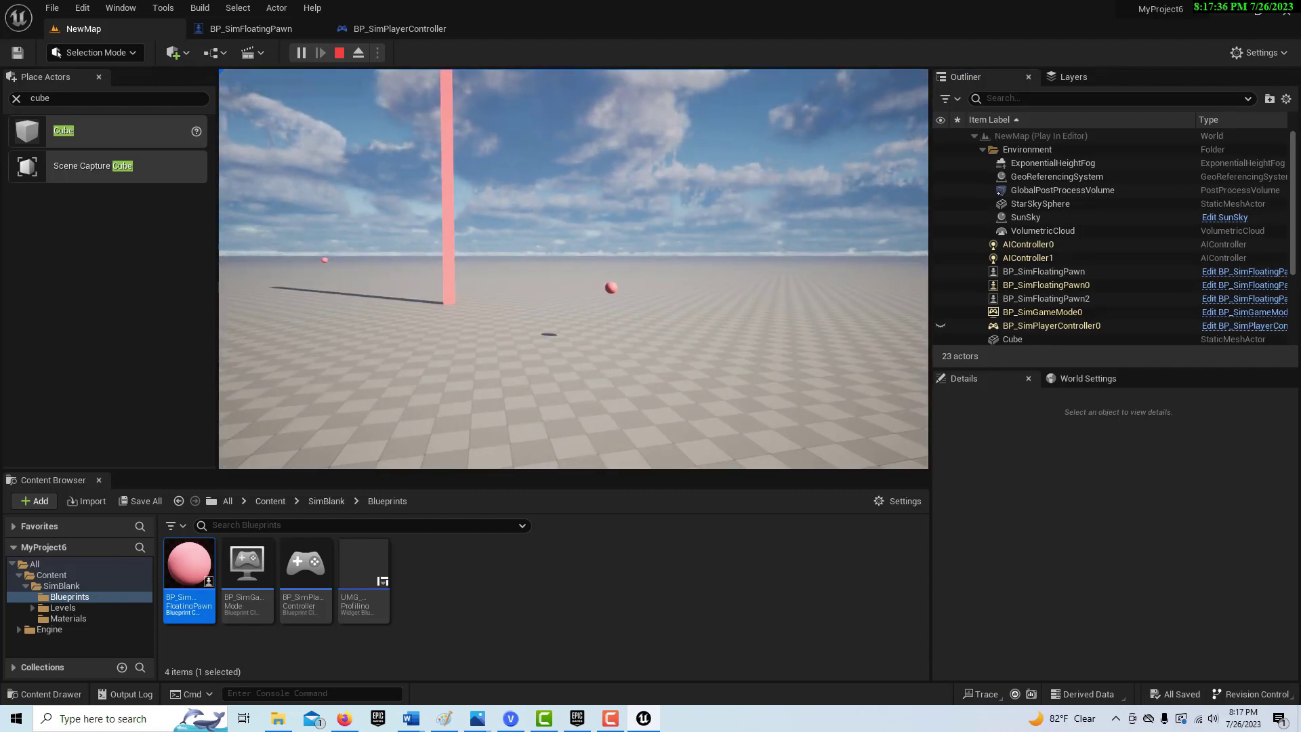
key("w")
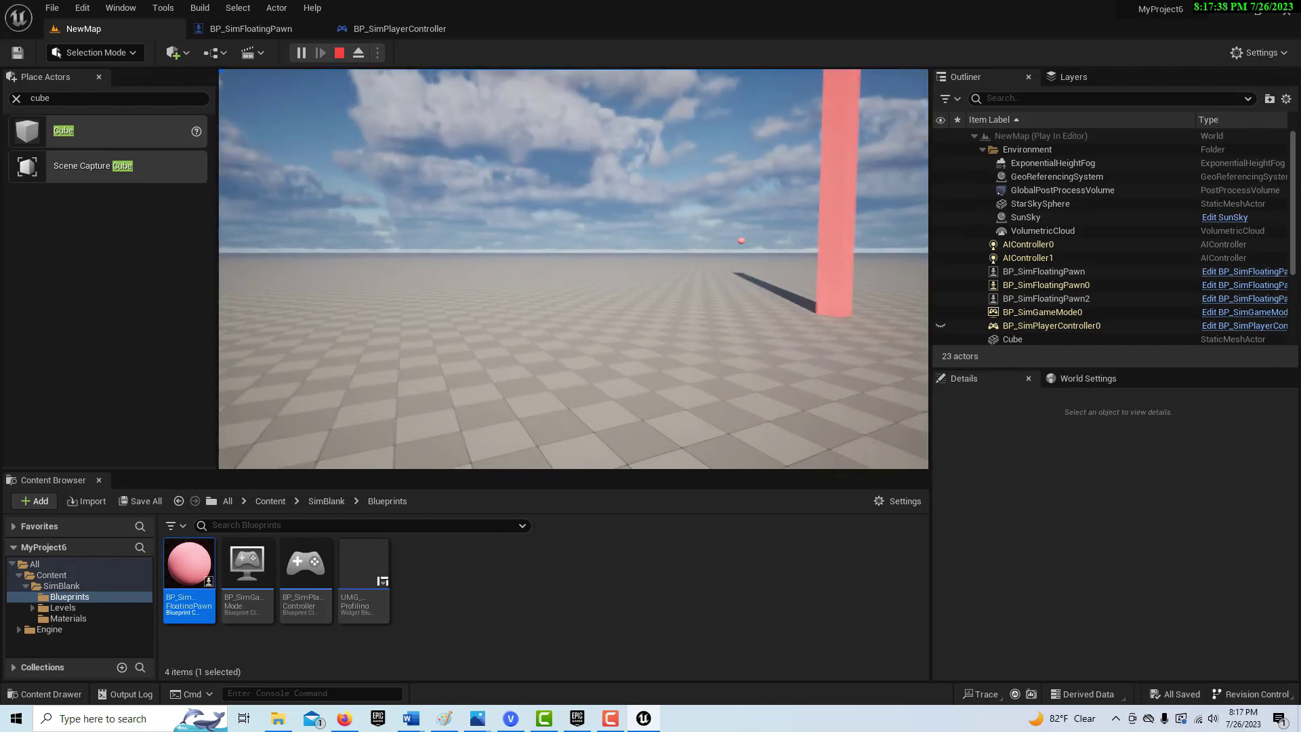